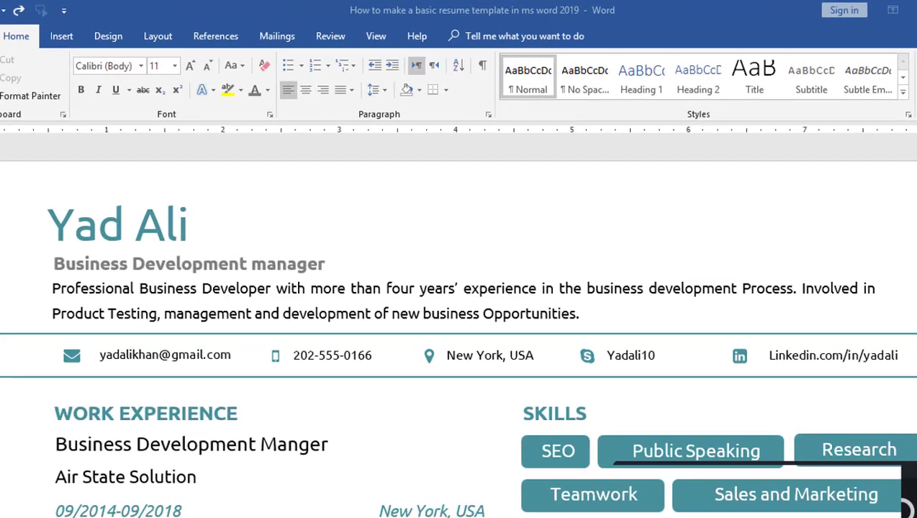
- Show the finished resume beside the blank second page in Multiple Pages view
scroll(459, 321, down, 5)
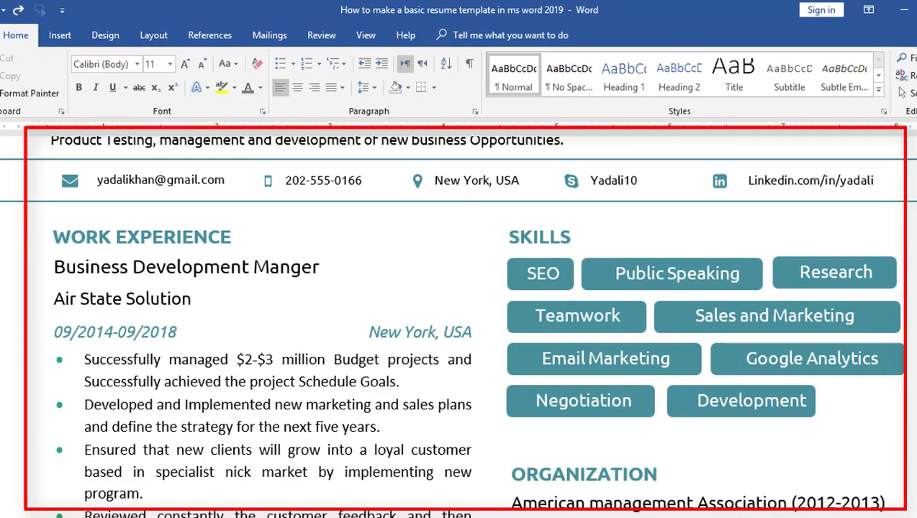
scroll(459, 325, down, 3)
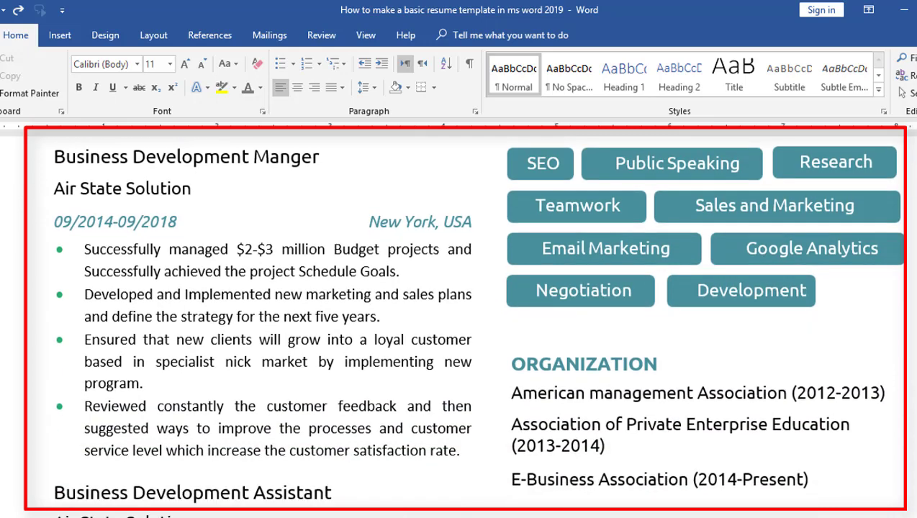
scroll(459, 320, down, 10)
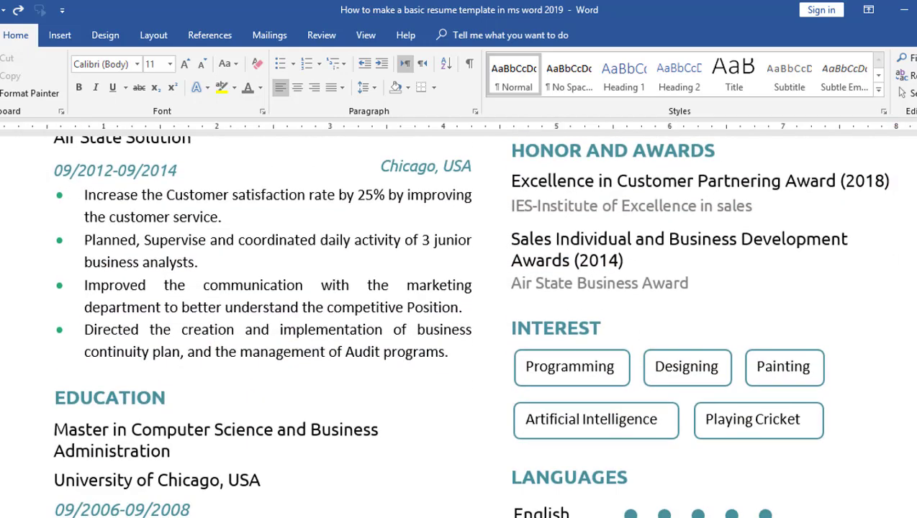
scroll(458, 325, up, 10)
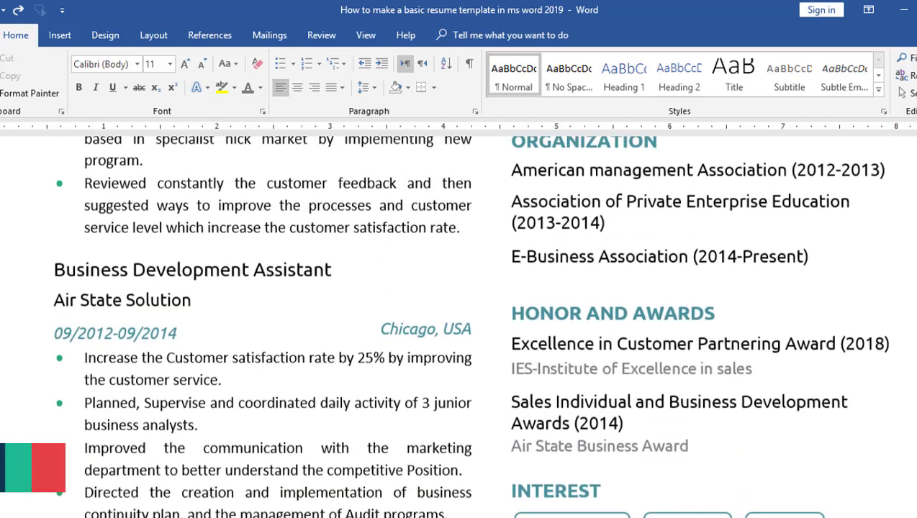
scroll(459, 325, down, 6)
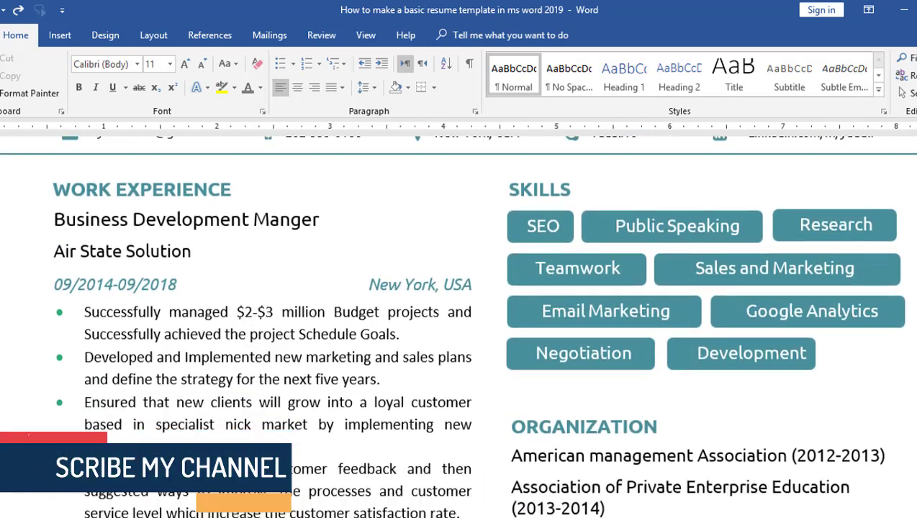
scroll(459, 325, down, 7)
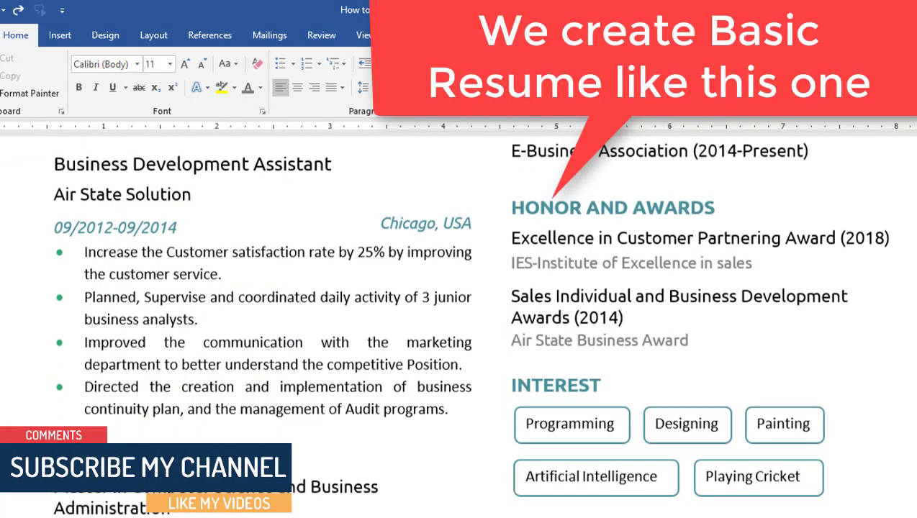
scroll(459, 325, down, 4)
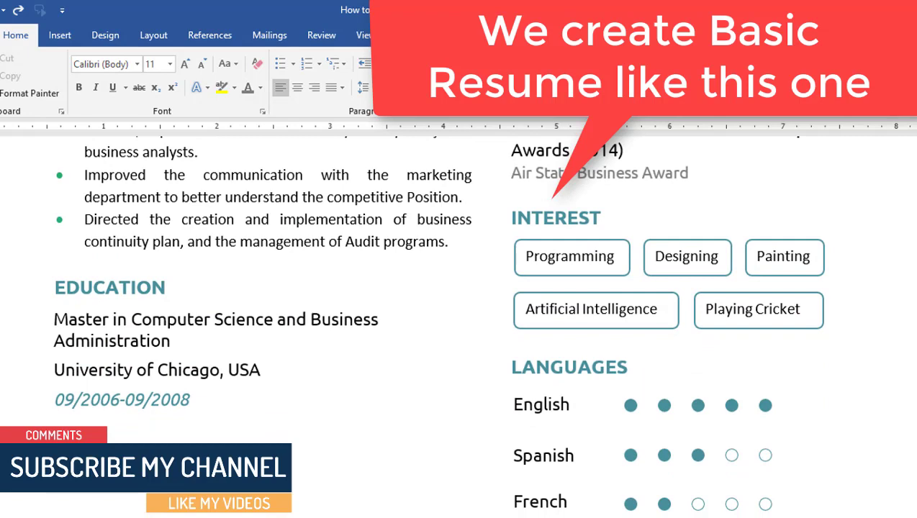
scroll(458, 326, down, 4)
scroll(459, 325, up, 1)
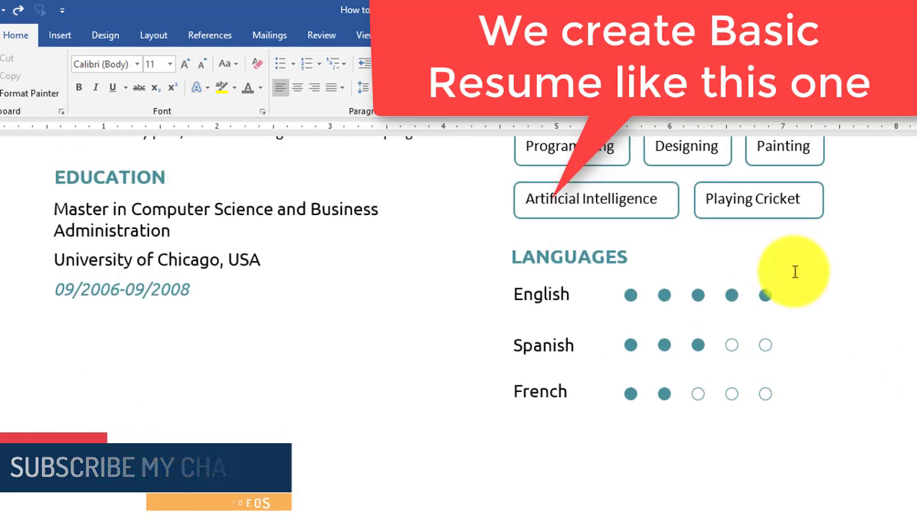
click(366, 34)
click(425, 76)
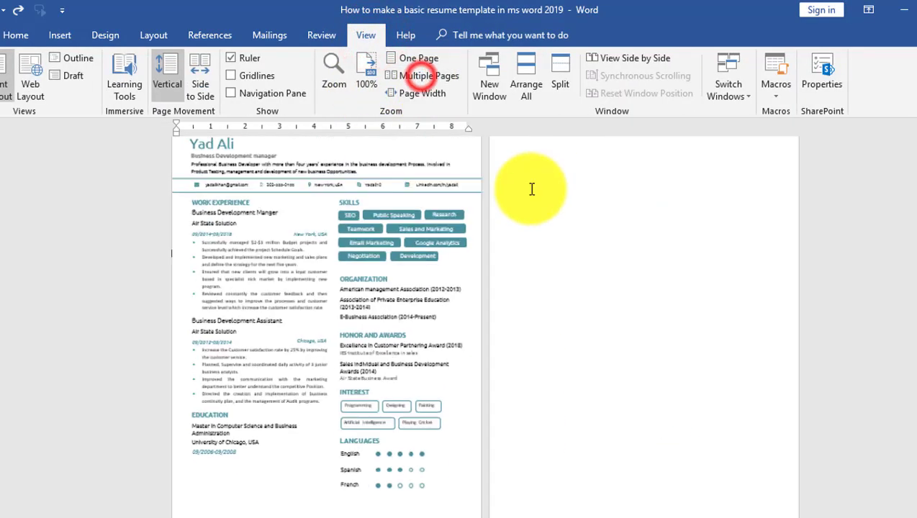
click(525, 177)
scroll(519, 164, up, 3)
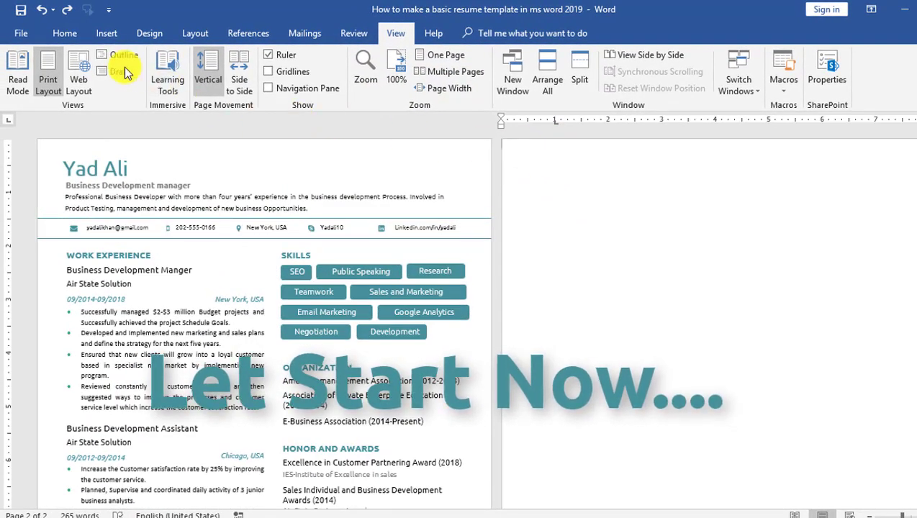
- Choose Draw Text Box from the Insert tab's text box gallery
click(64, 33)
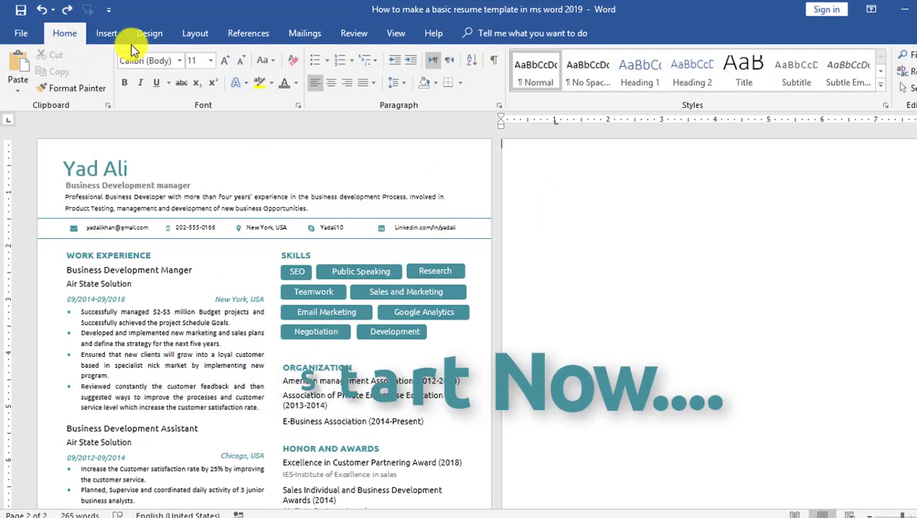
click(107, 33)
click(745, 95)
click(576, 485)
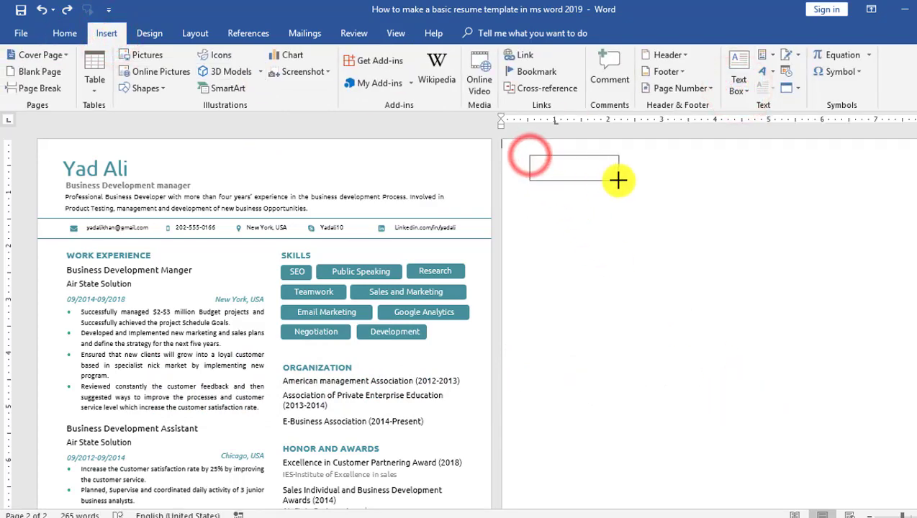
- Draw a text box at the top of the blank page holding the candidate's name in 28-pt Ubuntu
drag(616, 179, 616, 179)
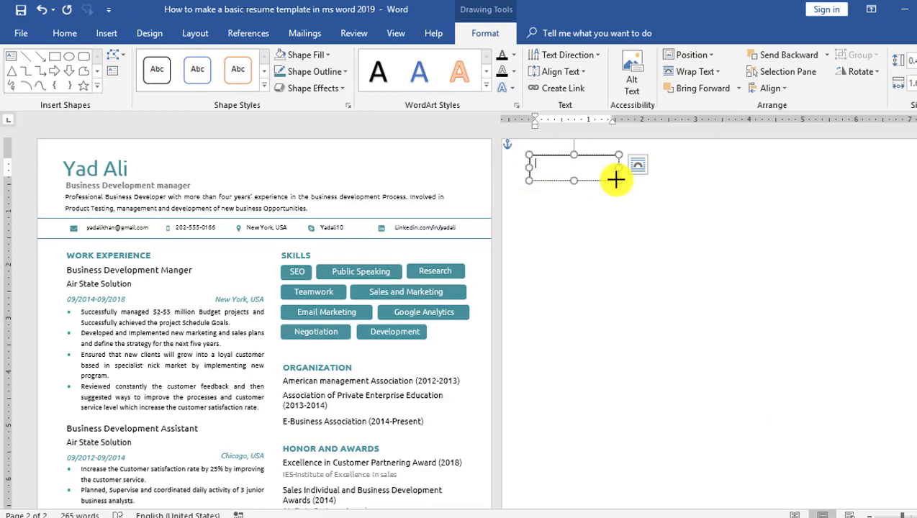
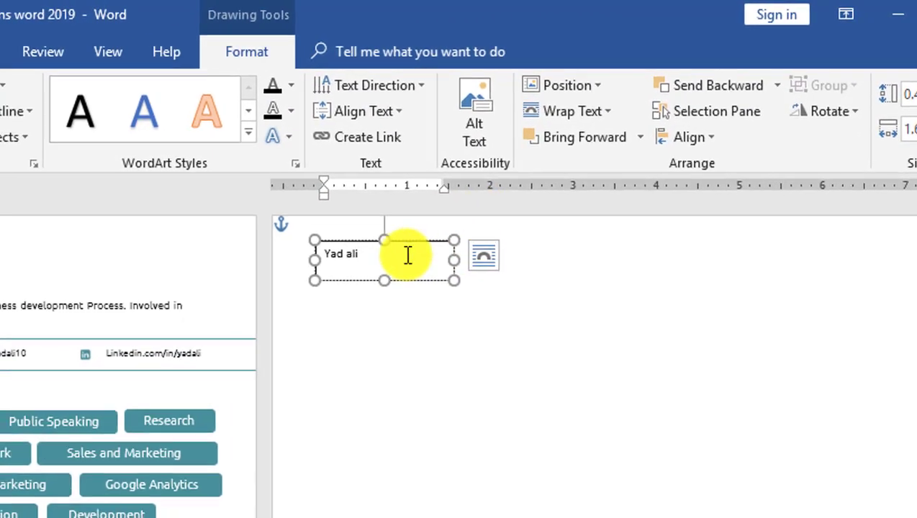
drag(581, 167, 472, 164)
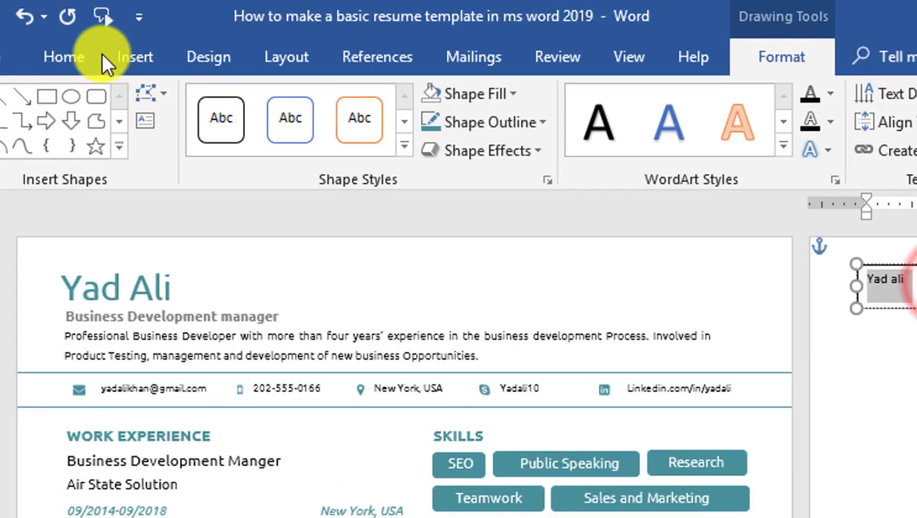
click(76, 56)
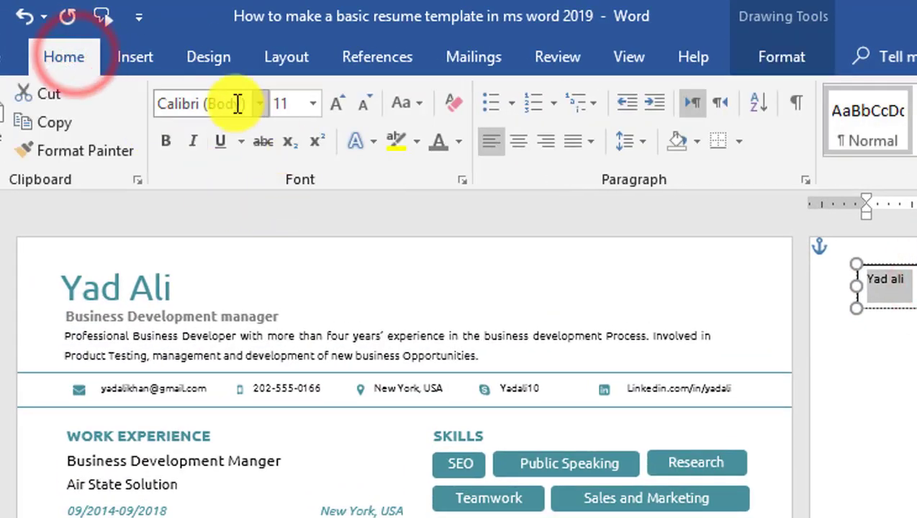
click(281, 105)
text(28)
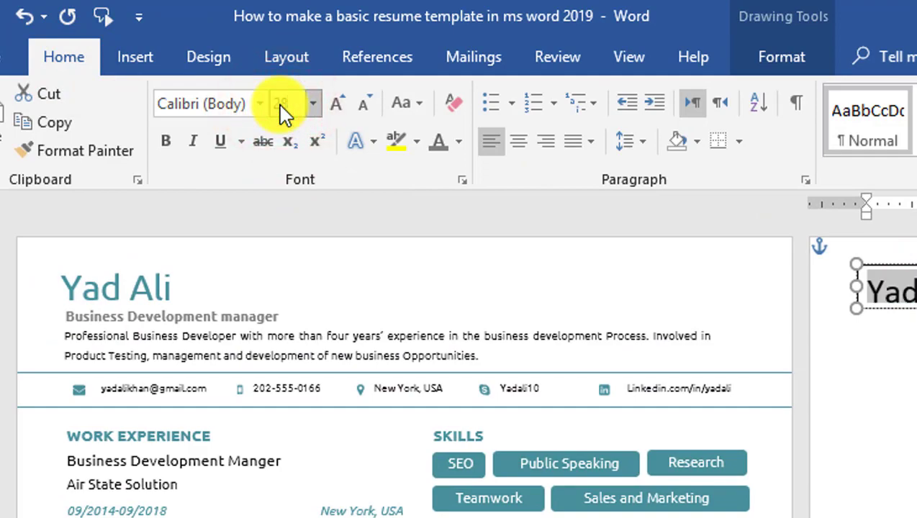
click(204, 104)
text(Ubuntu)
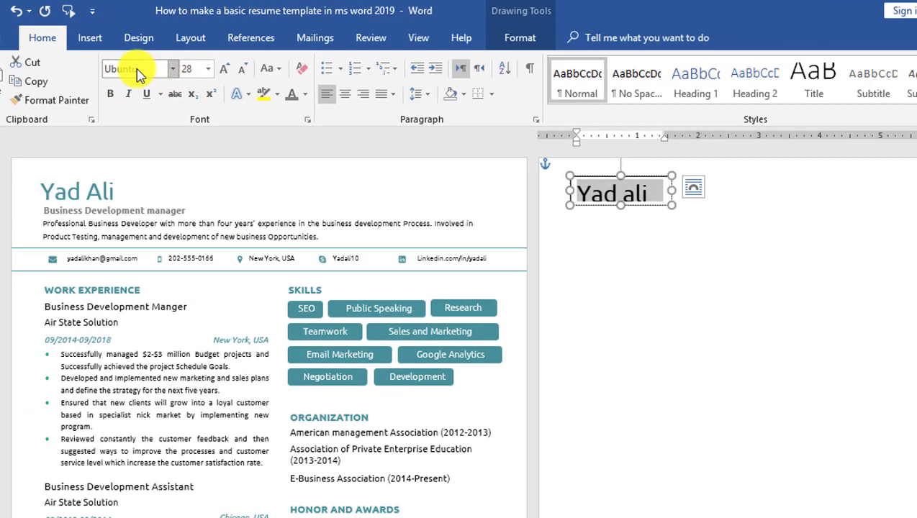
- Colour the whole name teal
double_click(638, 200)
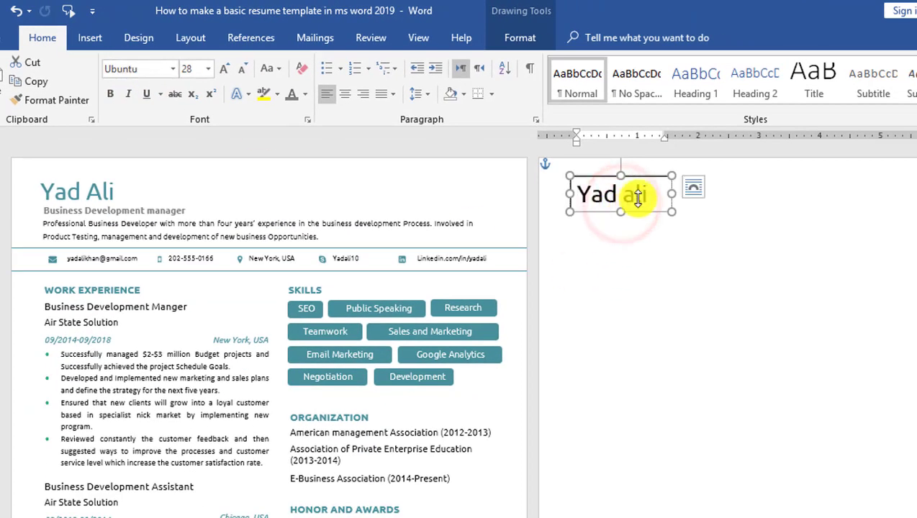
drag(653, 190, 579, 193)
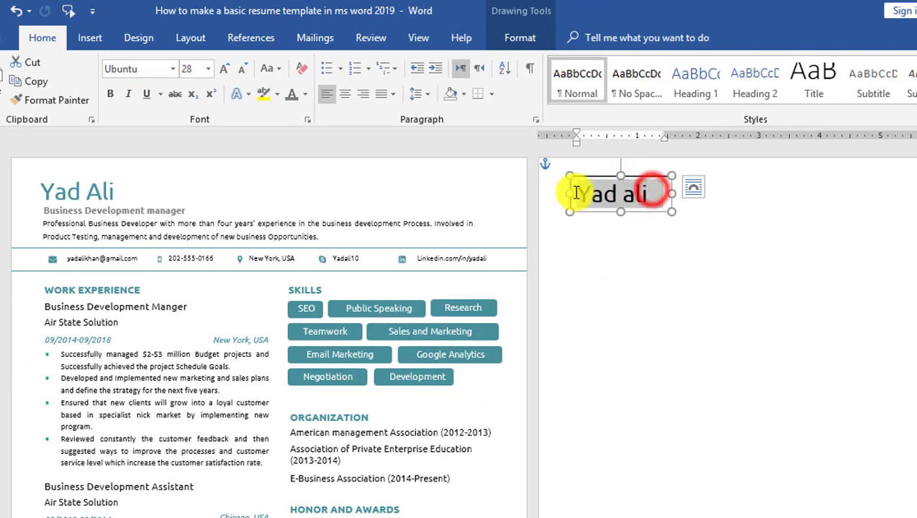
click(303, 92)
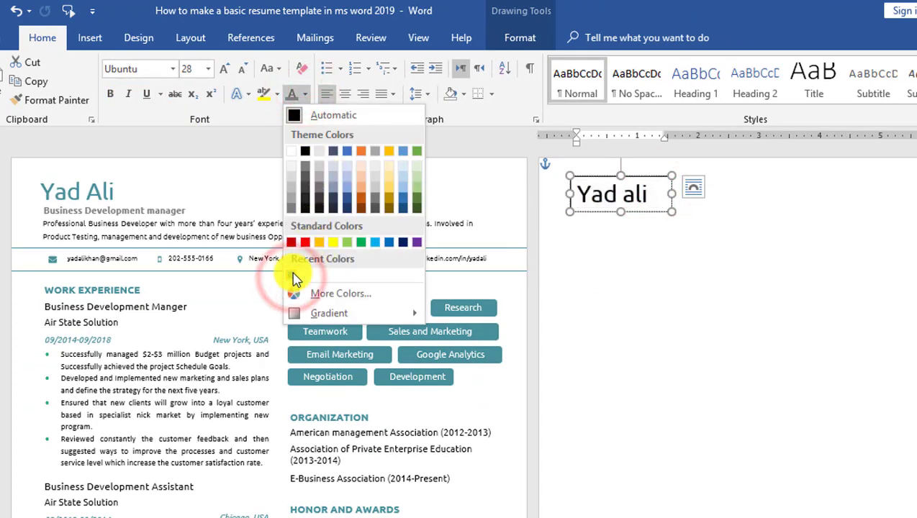
click(294, 277)
- Set the name box to No Fill and No Outline
click(504, 37)
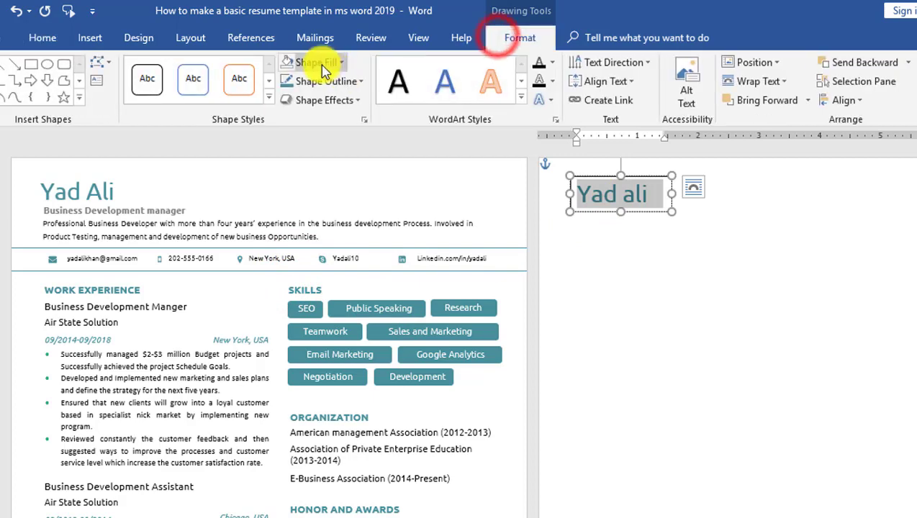
click(322, 64)
click(331, 234)
click(331, 81)
click(338, 257)
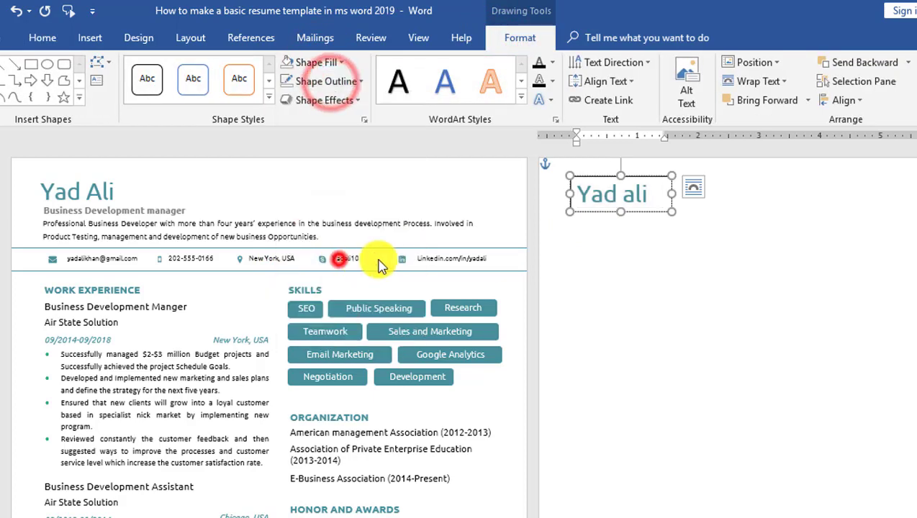
drag(576, 194, 675, 195)
click(706, 211)
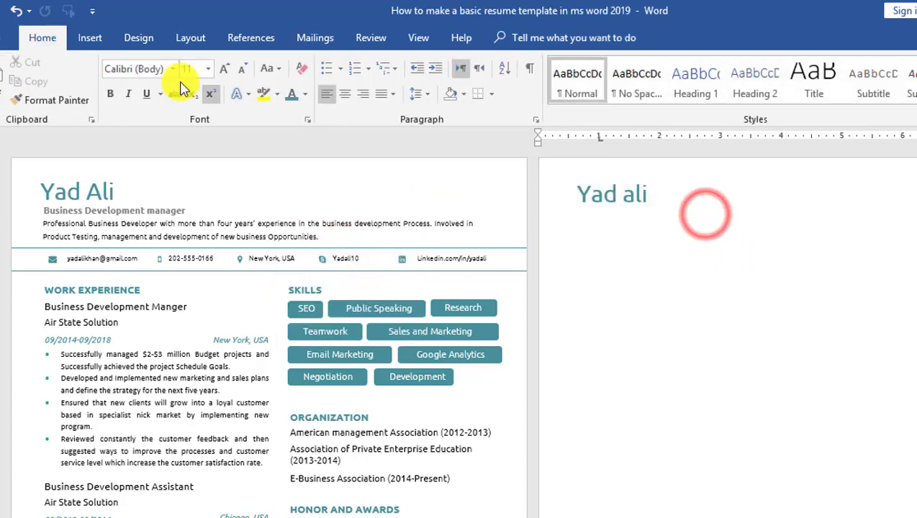
- Pick Draw Text Box from the Insert text box choices
click(86, 37)
click(807, 92)
click(802, 451)
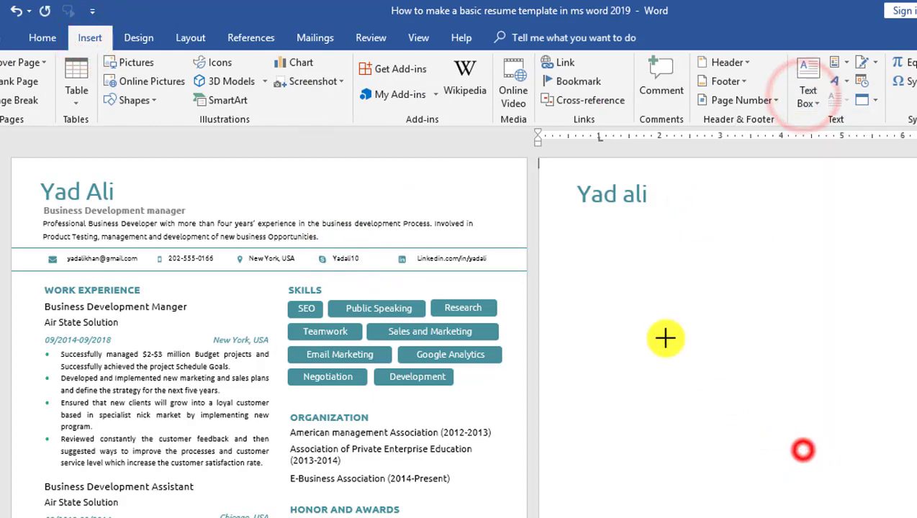
- Add a 'Business Development Manger' subtitle box below the name in grey 12-pt Ubuntu
drag(576, 208, 762, 231)
text(Business Dev)
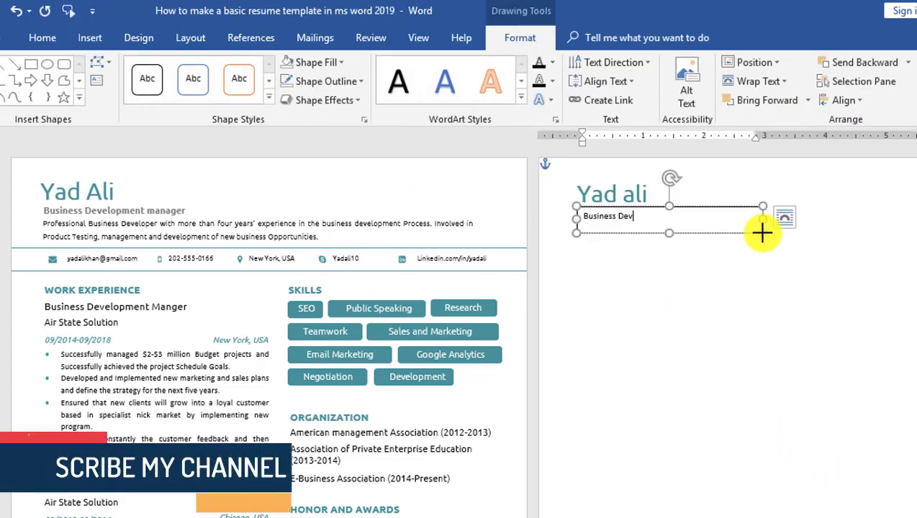
text(elopment Manger)
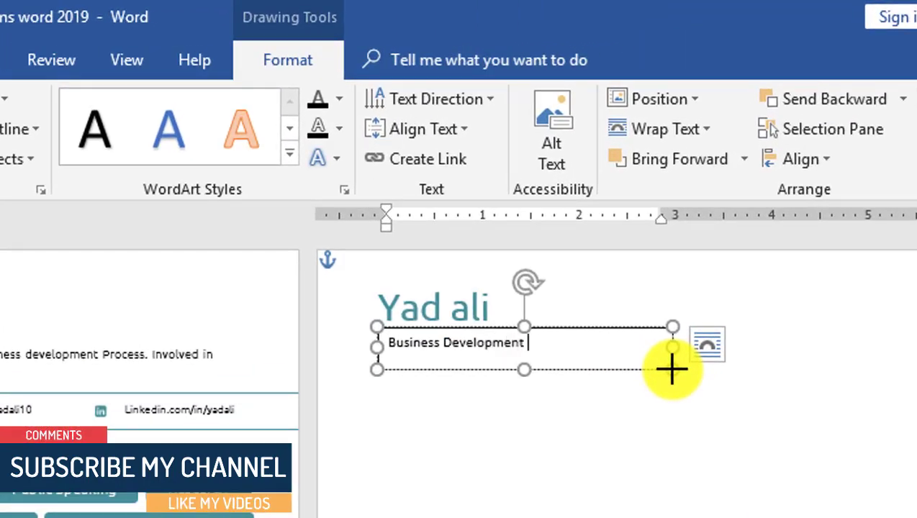
drag(588, 342, 387, 343)
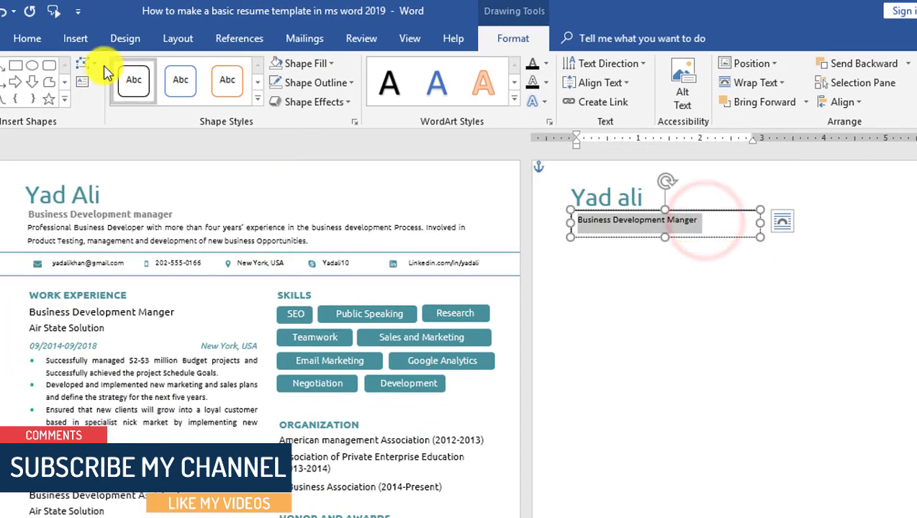
click(27, 38)
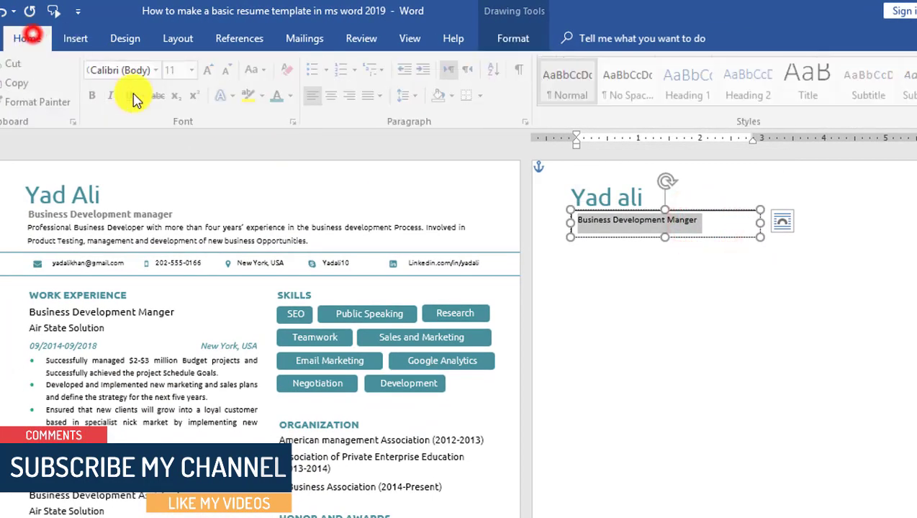
click(186, 72)
click(108, 66)
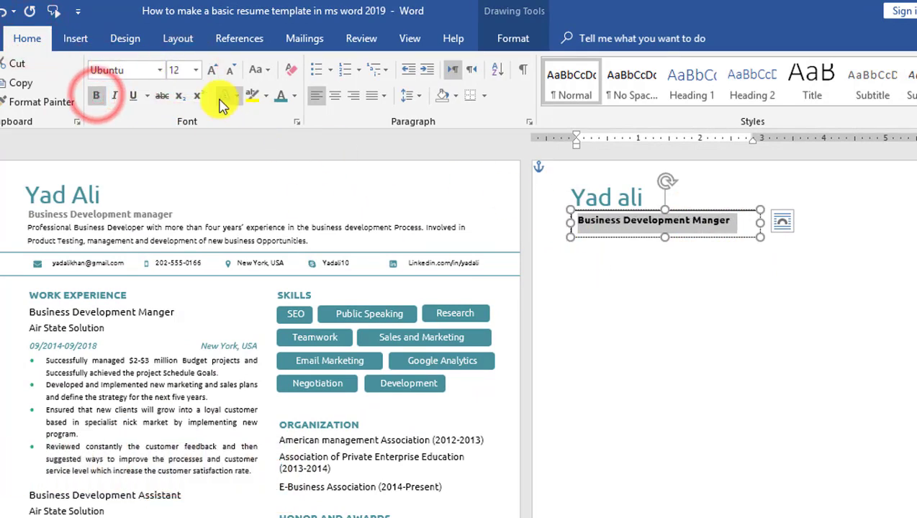
click(294, 95)
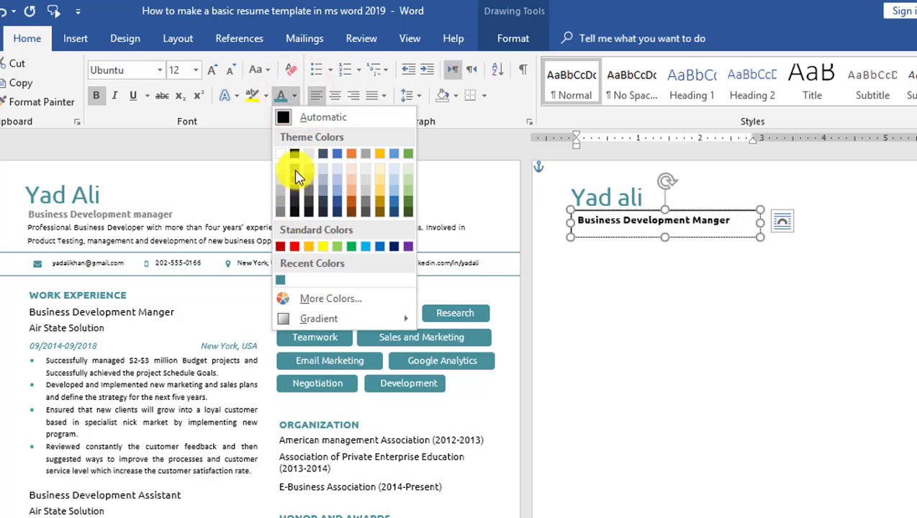
click(295, 172)
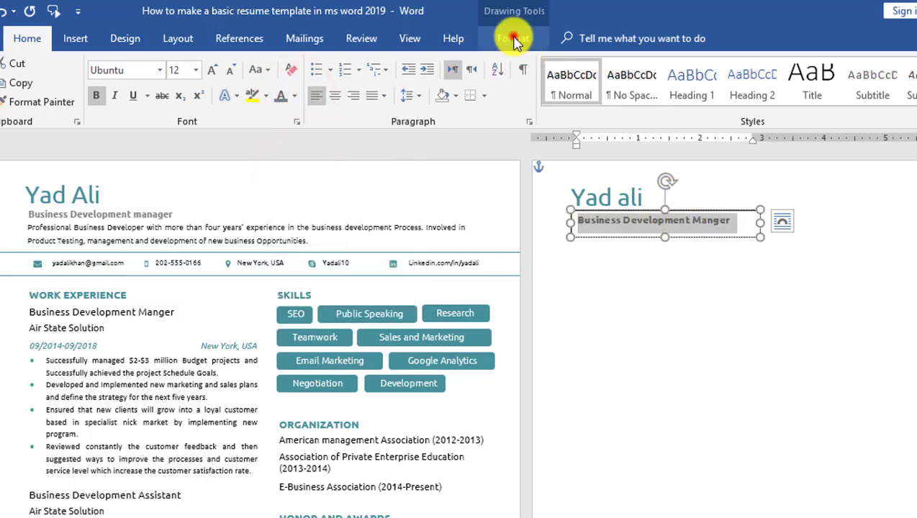
- Set the subtitle box to No Fill and No Outline
click(513, 38)
click(306, 63)
click(277, 242)
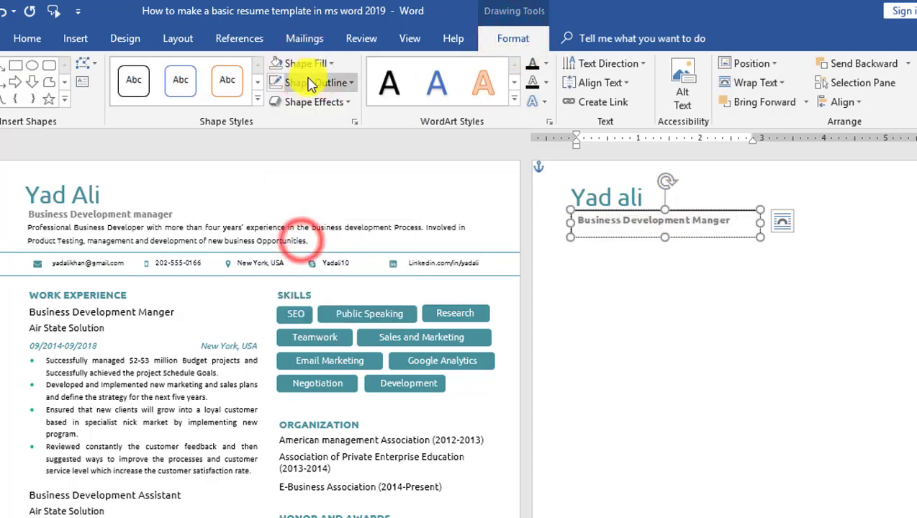
click(314, 82)
click(324, 263)
triple_click(675, 226)
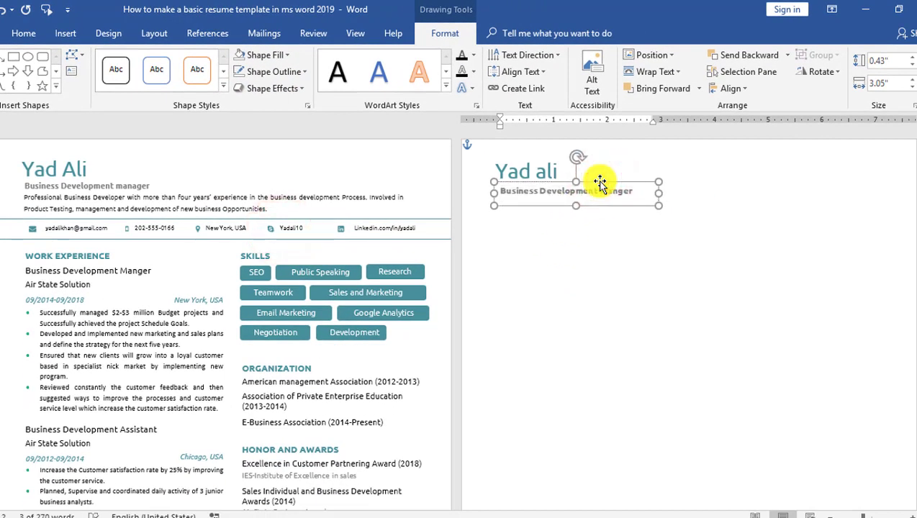
click(591, 231)
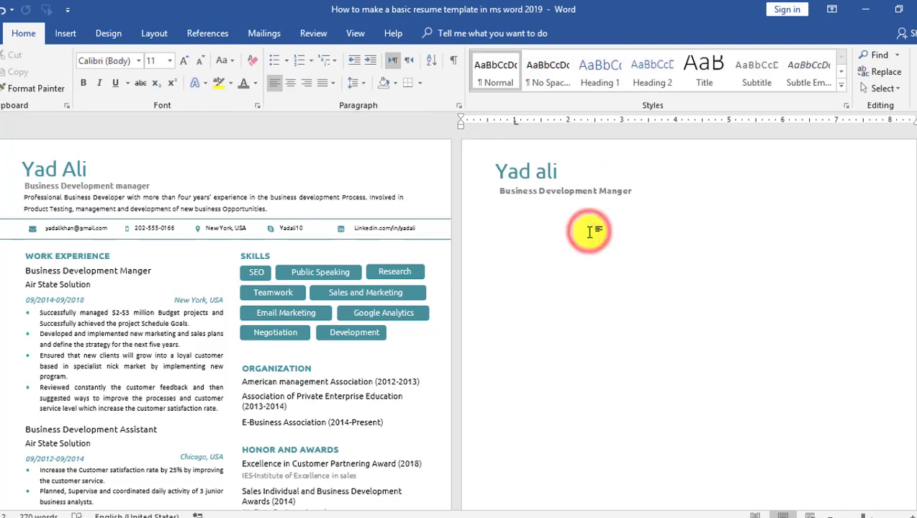
click(65, 34)
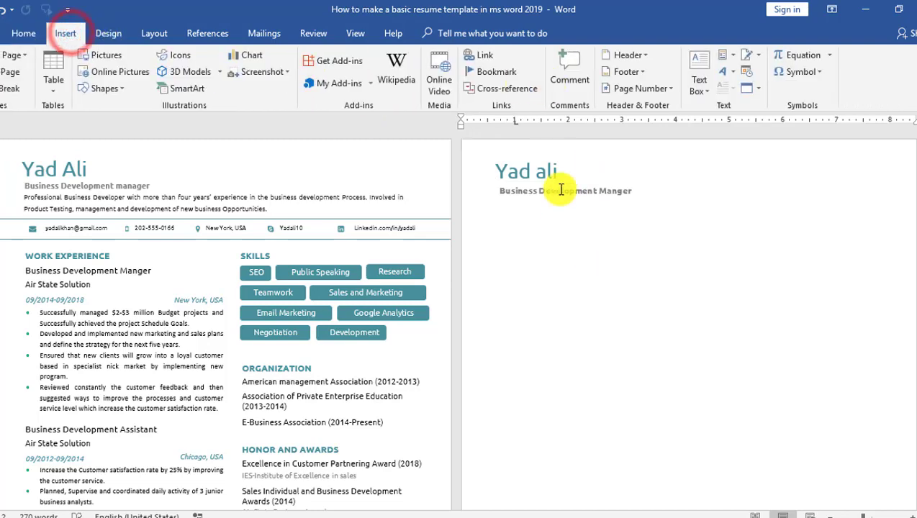
- Duplicate the subtitle box below itself and paste the summary paragraph over its text
click(589, 189)
drag(590, 182, 590, 194)
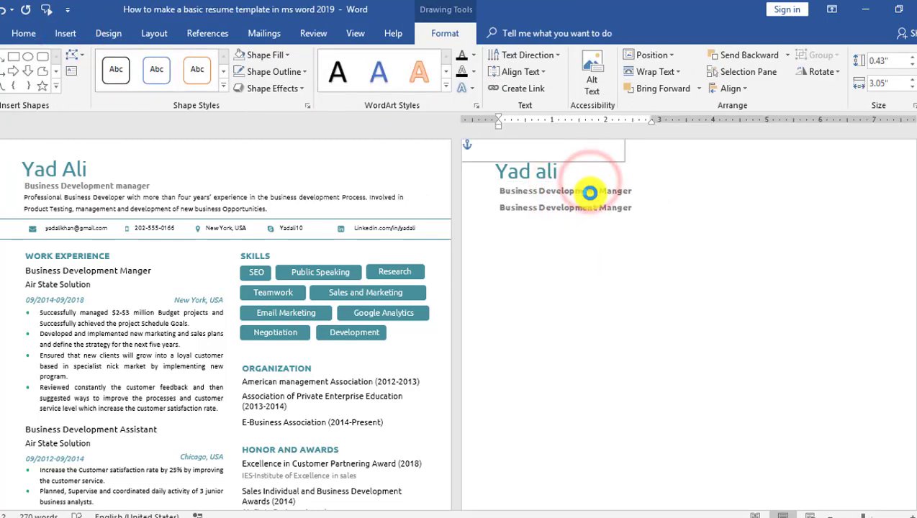
click(588, 208)
click(631, 209)
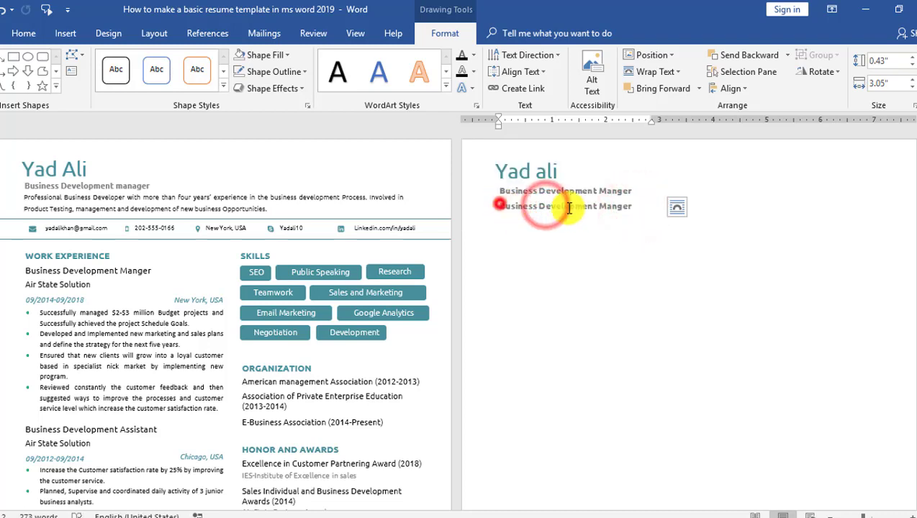
drag(569, 208, 883, 211)
key(ctrl+v)
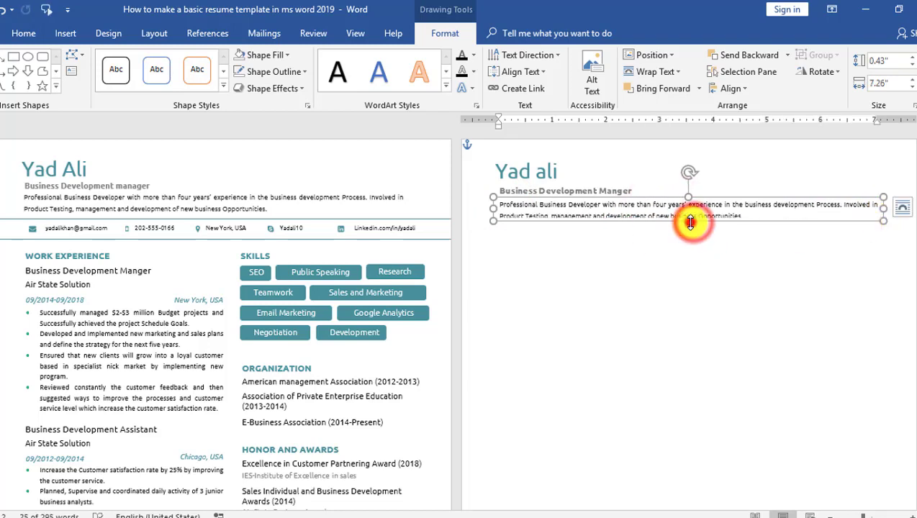
click(681, 250)
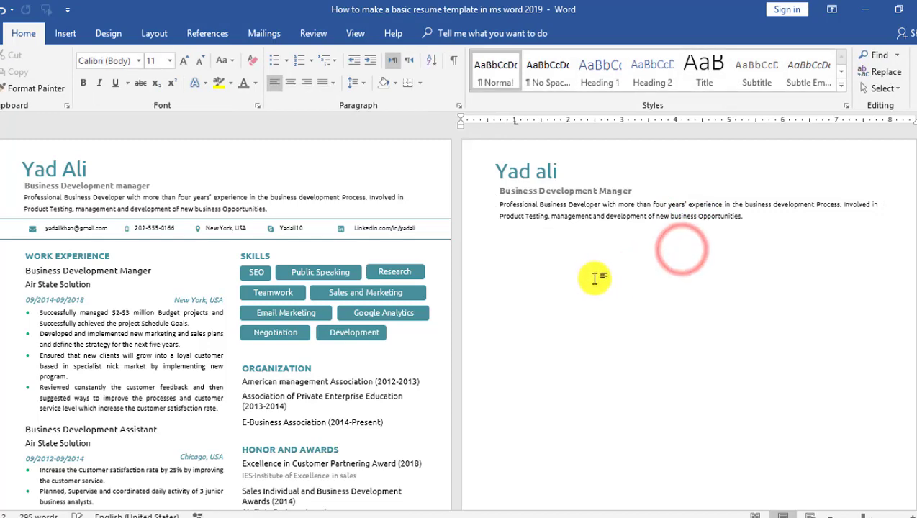
click(72, 34)
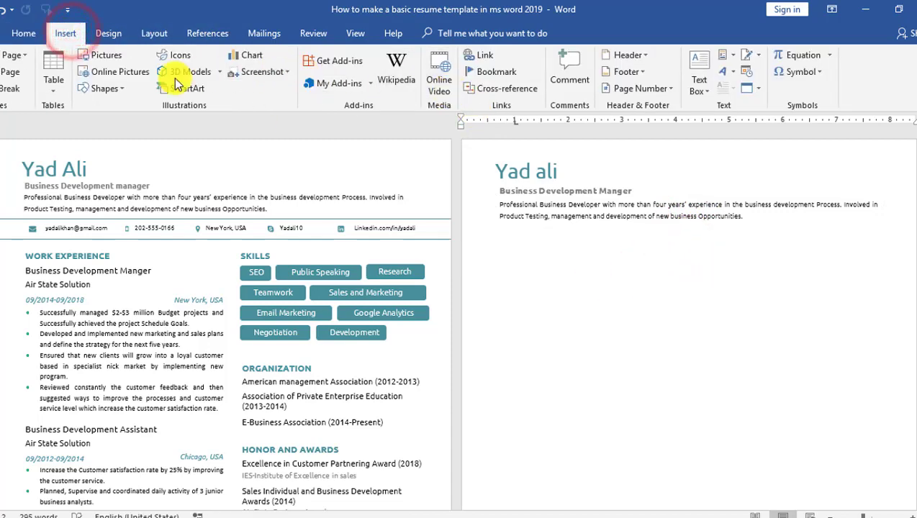
- Draw a page-wide rectangle below the summary with No Fill and a teal outline
click(121, 87)
click(128, 122)
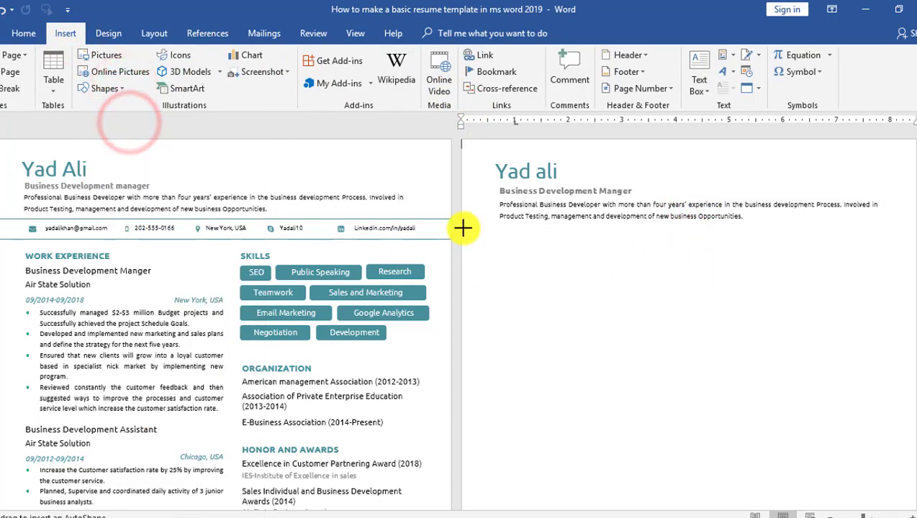
mouse_move(463, 228)
mouse_down()
mouse_move(624, 274)
mouse_move(905, 257)
mouse_up()
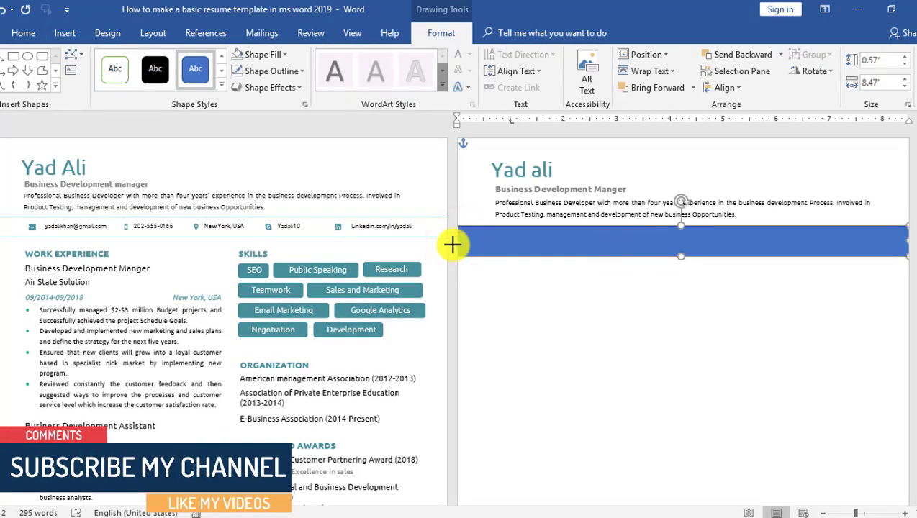
click(270, 63)
click(278, 204)
click(271, 70)
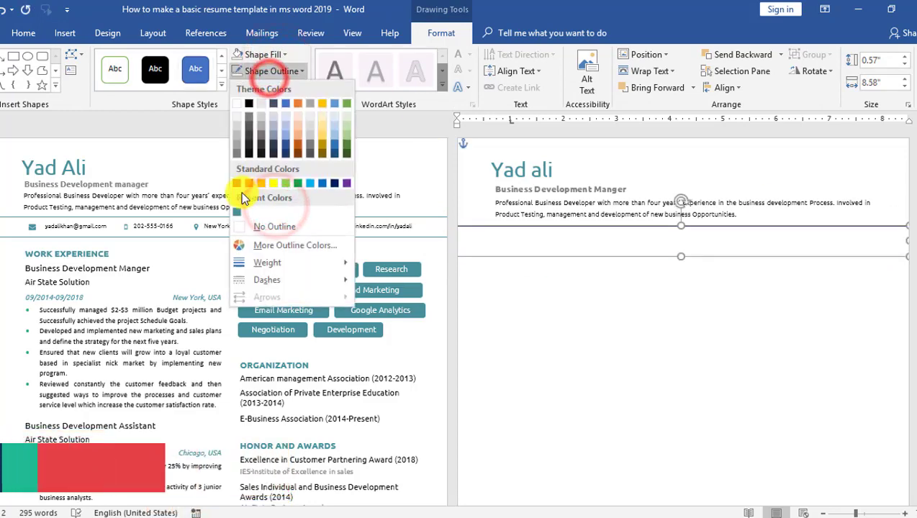
click(236, 210)
click(650, 318)
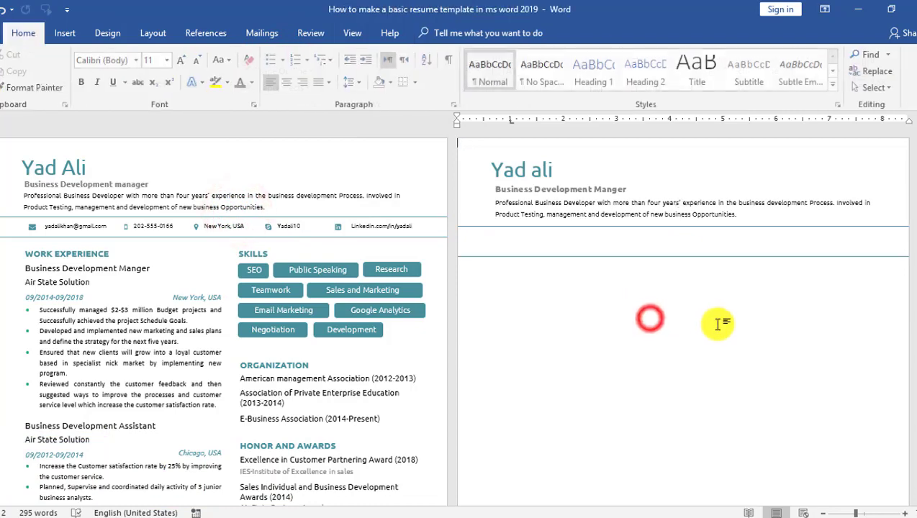
scroll(776, 282, up, 6)
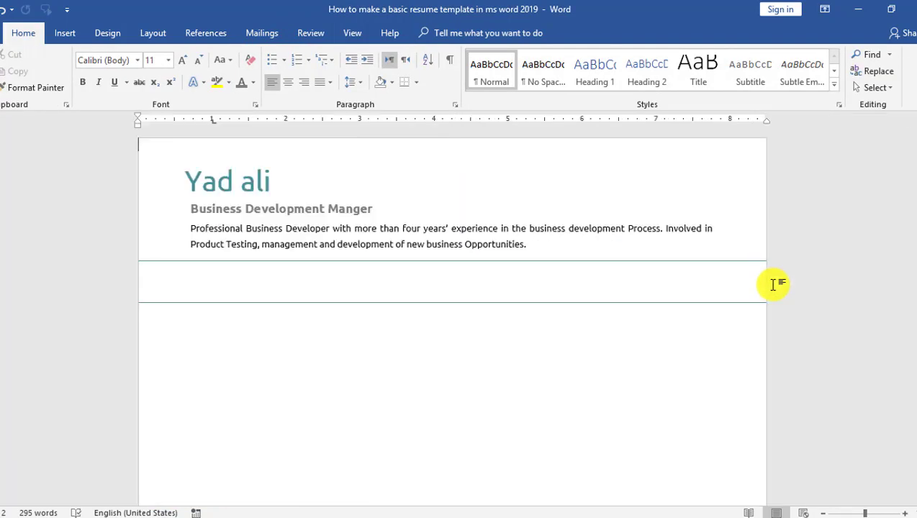
- Draw a small text box at the band's left end and insert an envelope symbol into it
click(59, 33)
click(691, 83)
click(648, 393)
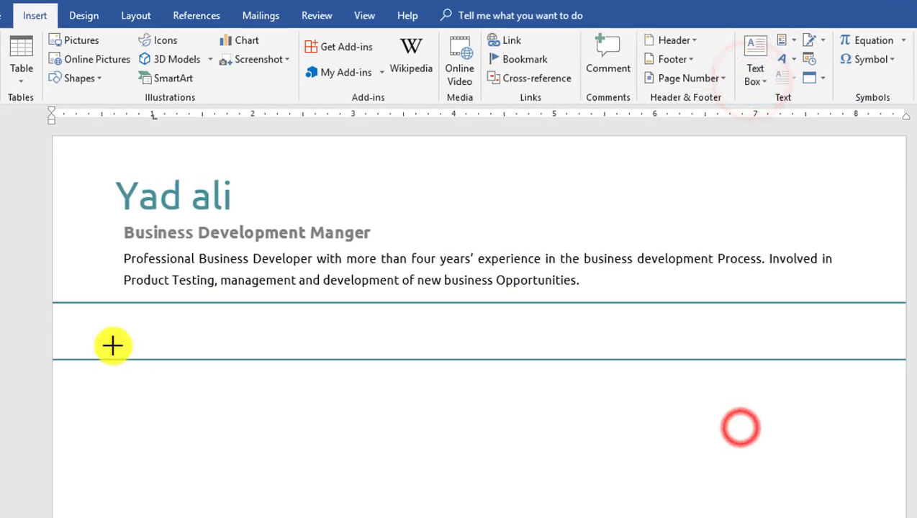
drag(123, 312, 154, 340)
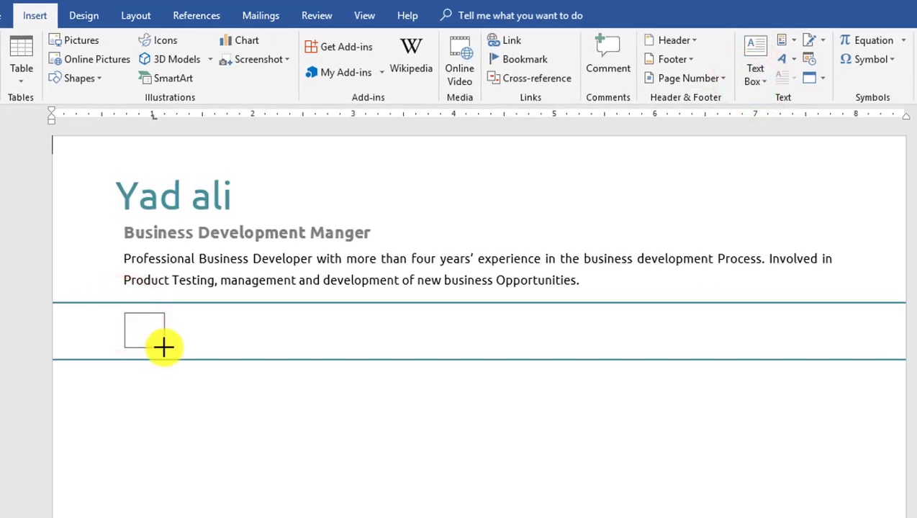
click(36, 15)
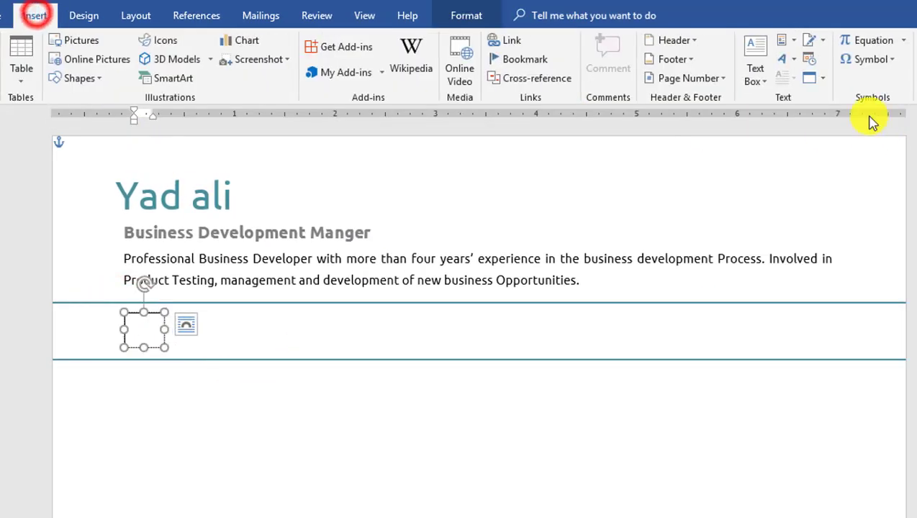
click(881, 62)
click(884, 113)
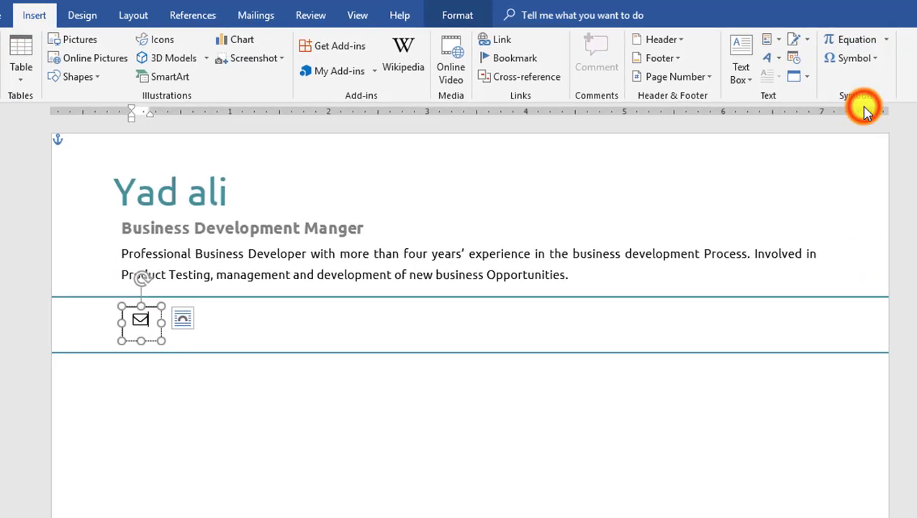
click(856, 62)
click(813, 99)
click(144, 321)
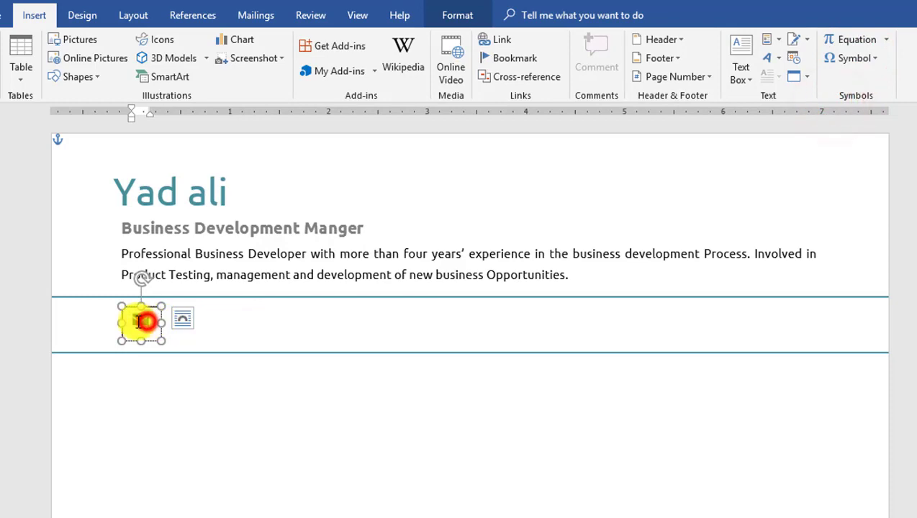
double_click(144, 322)
- Colour the envelope teal and set its box to No Fill and No Outline
click(7, 15)
click(246, 70)
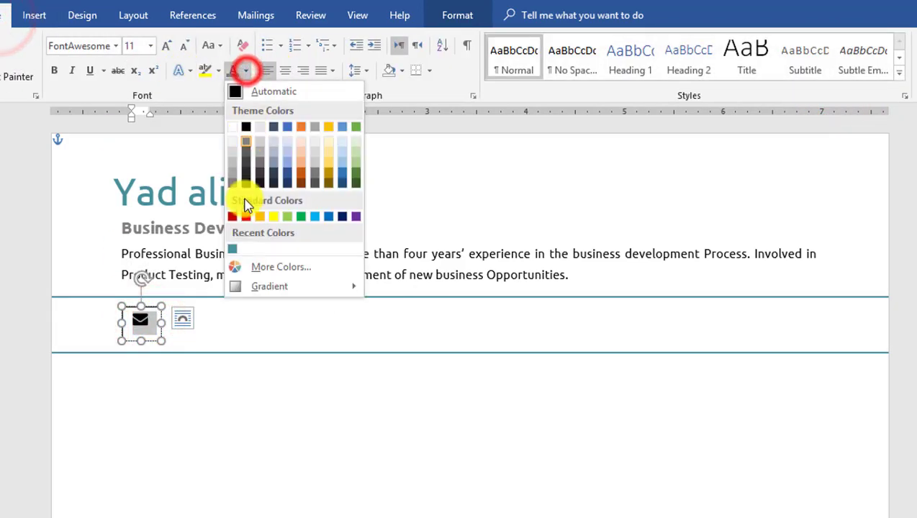
click(232, 249)
click(457, 15)
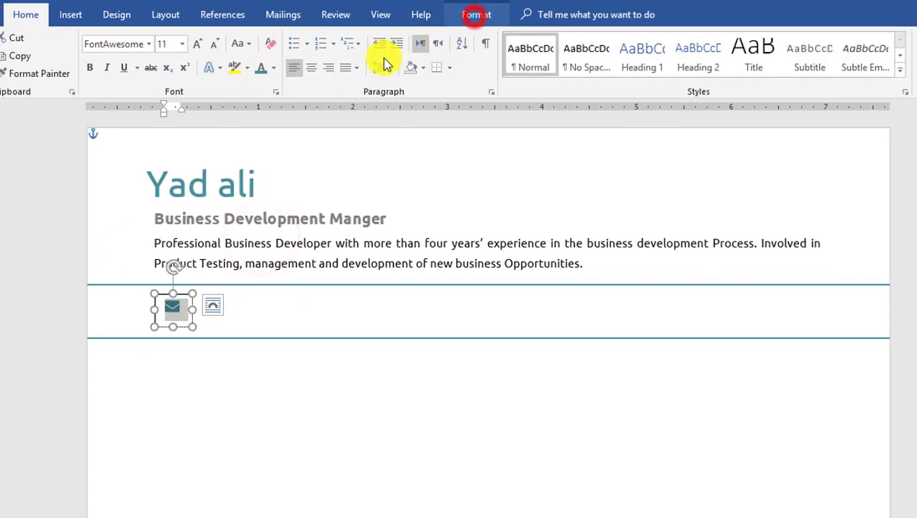
click(293, 37)
click(291, 203)
click(297, 56)
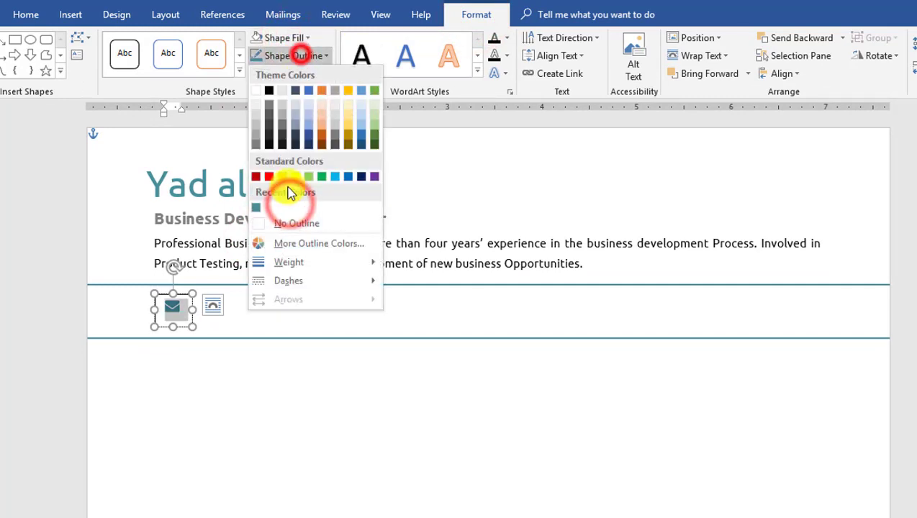
click(292, 223)
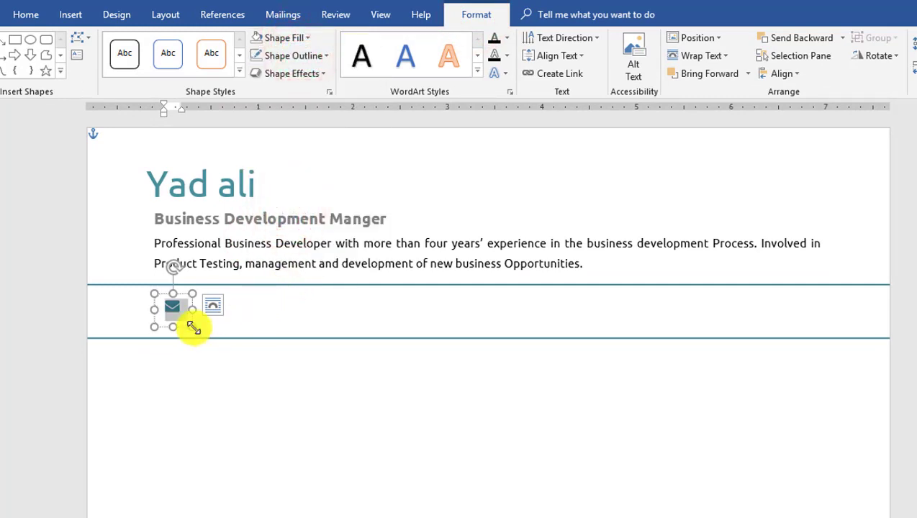
click(69, 16)
click(747, 68)
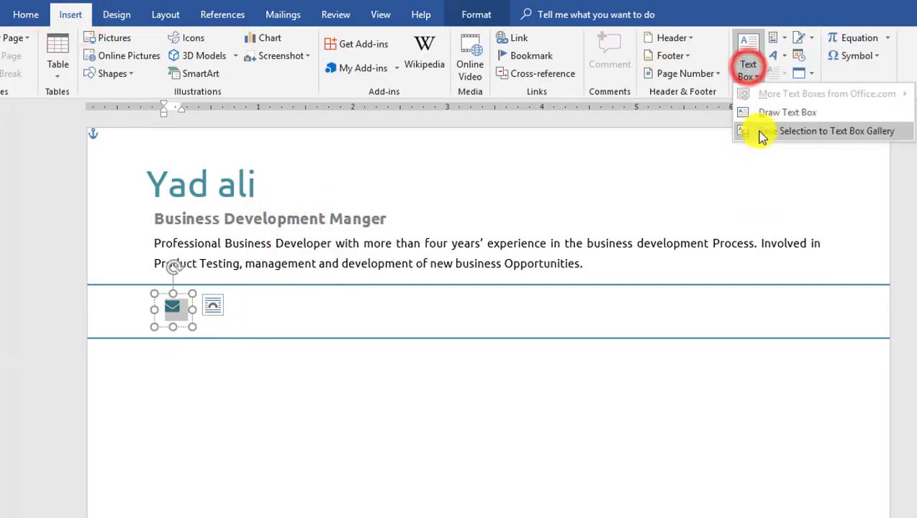
- Draw a text box beside the envelope icon and type the contact e-mail address
click(763, 112)
drag(737, 399, 765, 495)
key(ctrl+z)
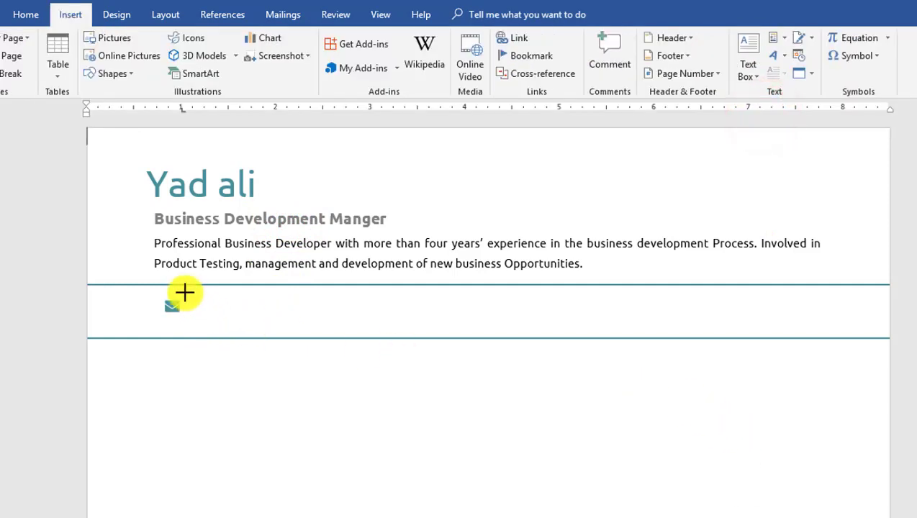
drag(235, 321, 332, 325)
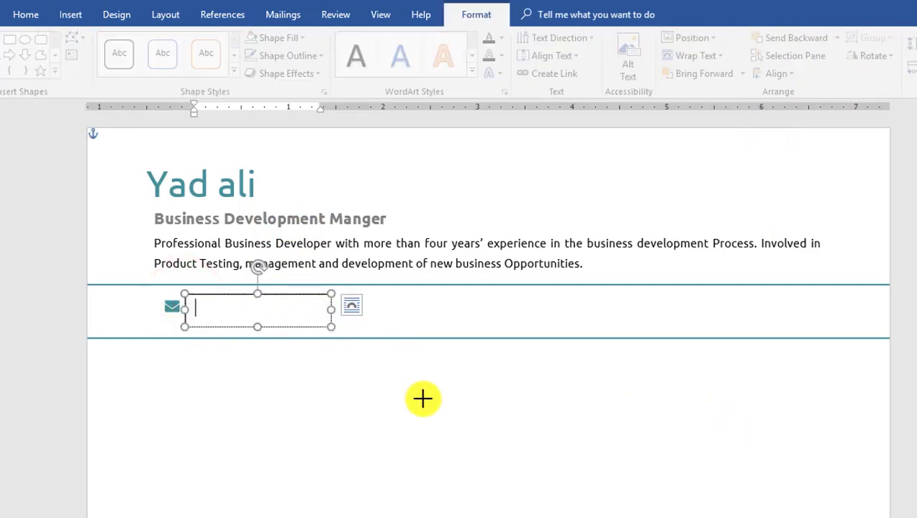
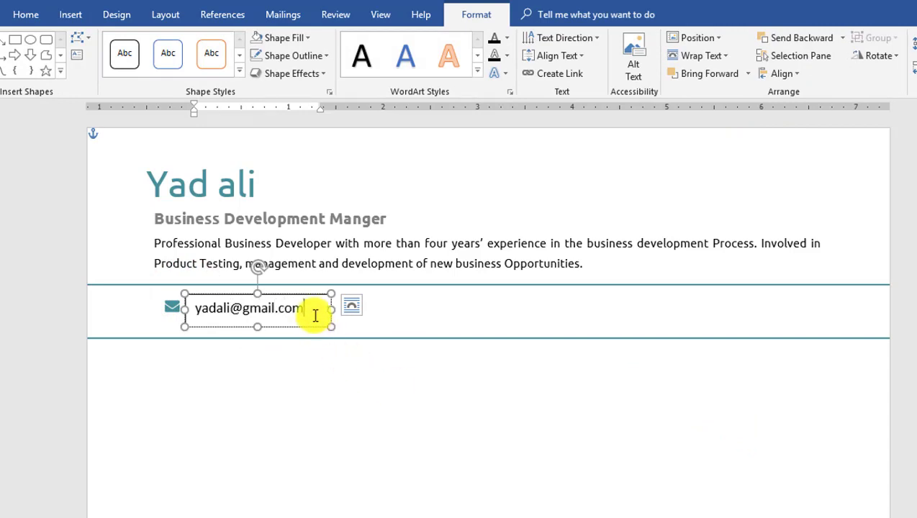
- Set the e-mail text to 10-pt Ubuntu
drag(315, 315, 147, 272)
click(23, 13)
click(171, 44)
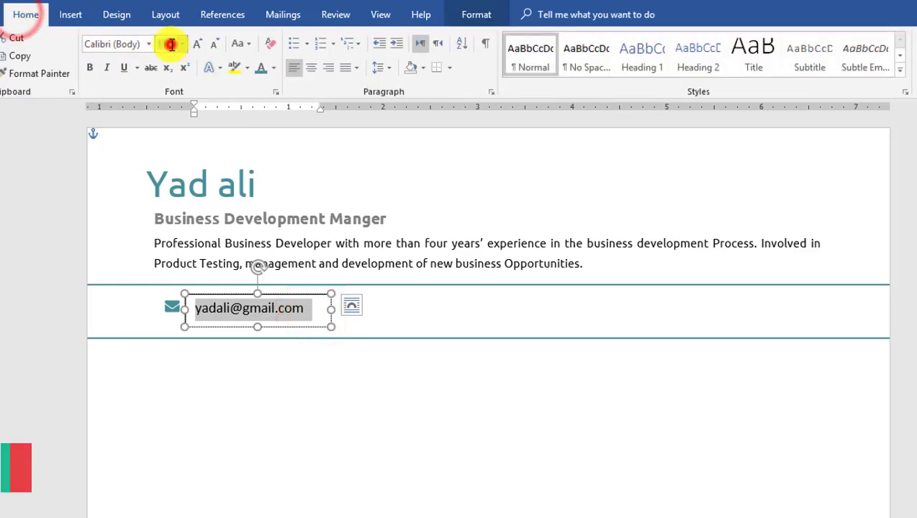
text(10)
key(Return)
click(120, 45)
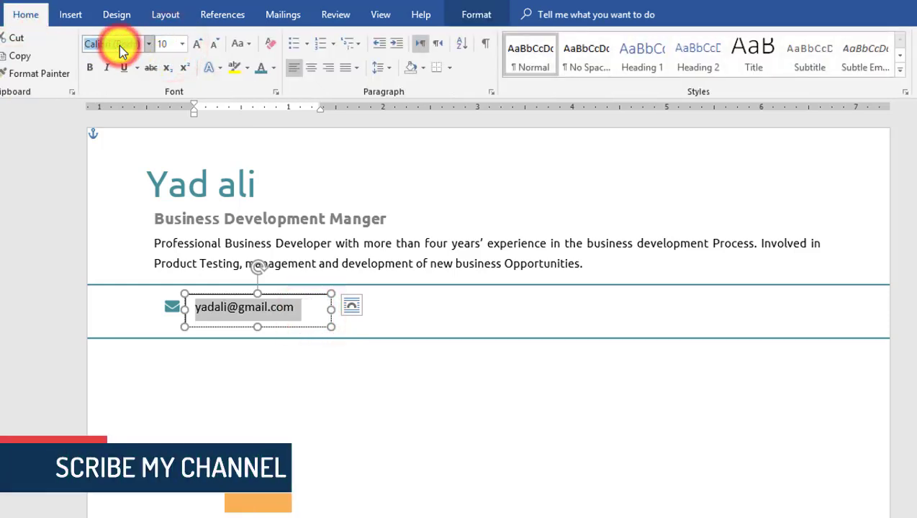
text(Ubuntu)
key(Return)
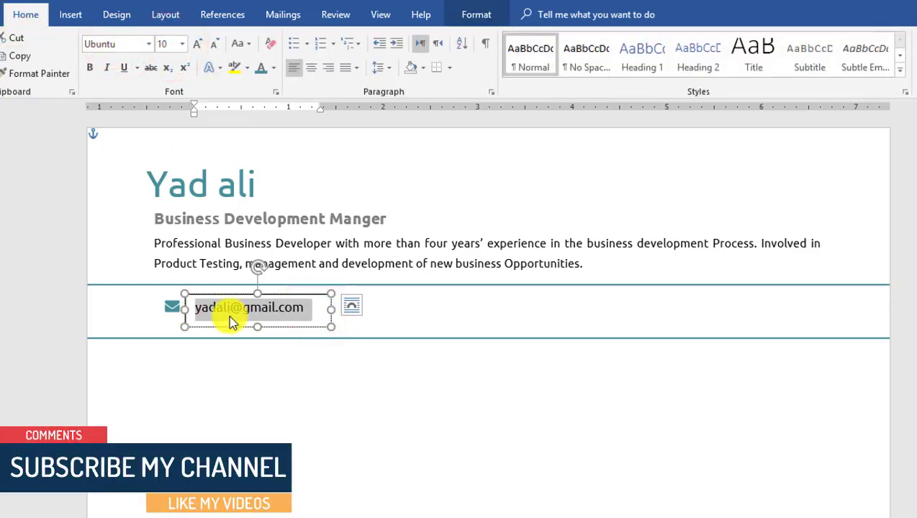
- Remove the e-mail box's fill and outline, then group it with the envelope icon
click(464, 15)
click(305, 38)
click(295, 204)
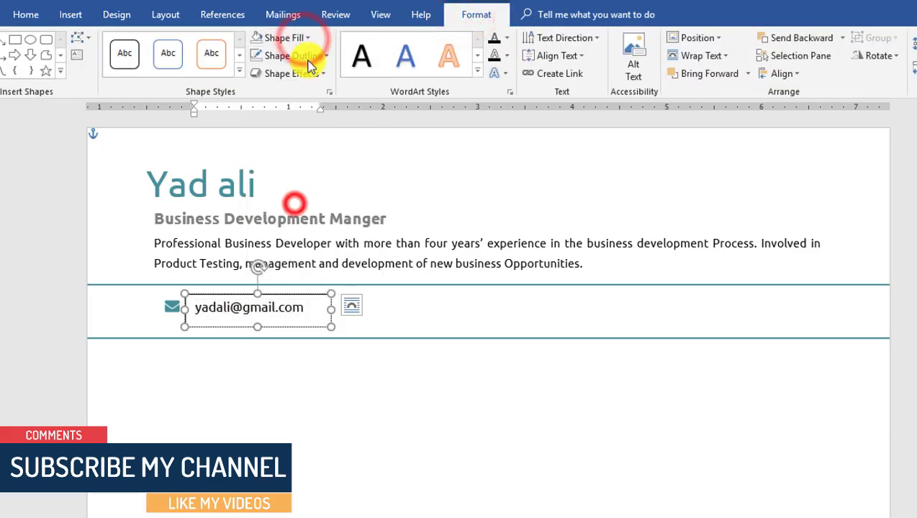
click(308, 56)
click(306, 224)
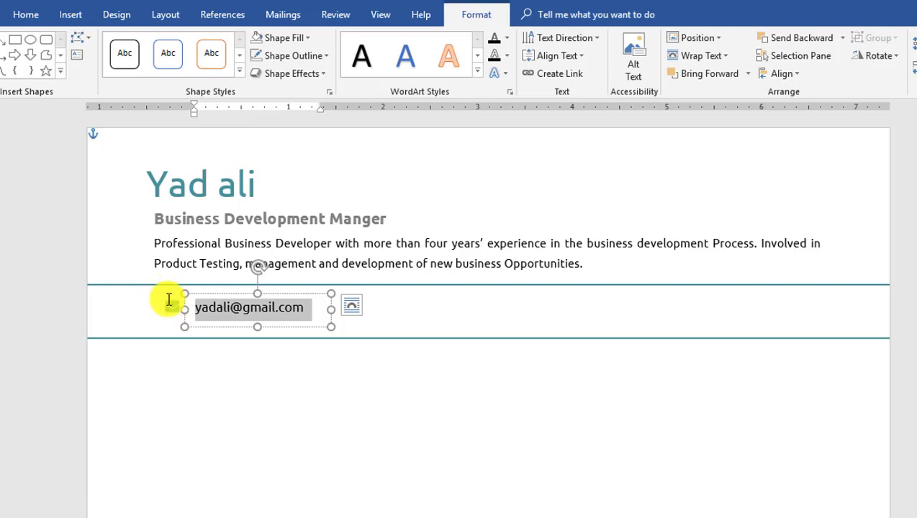
shift+click(168, 304)
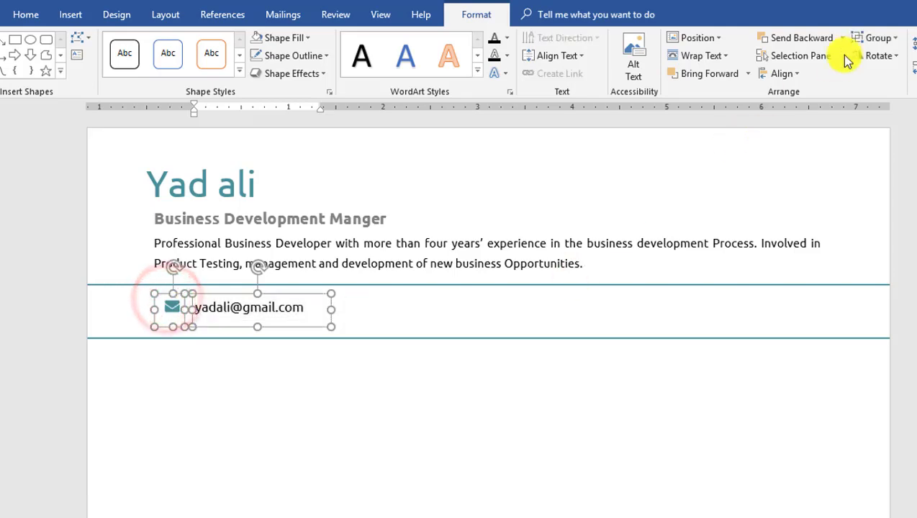
click(870, 37)
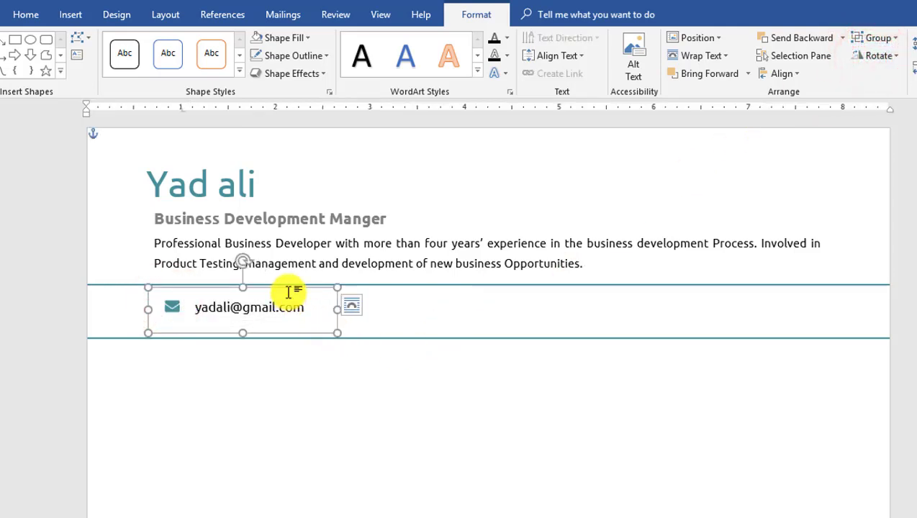
- Copy the grouped envelope-and-e-mail item rightward across the band
drag(291, 293, 452, 289)
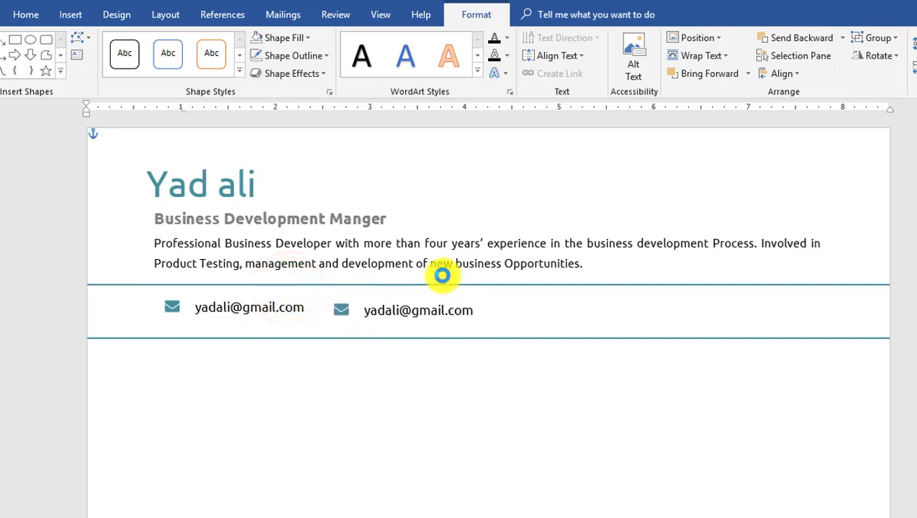
click(439, 306)
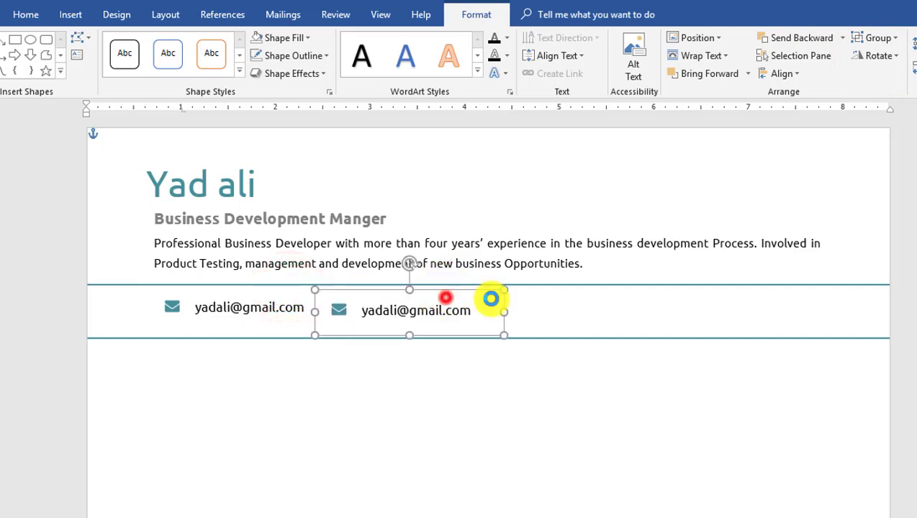
drag(491, 298, 771, 295)
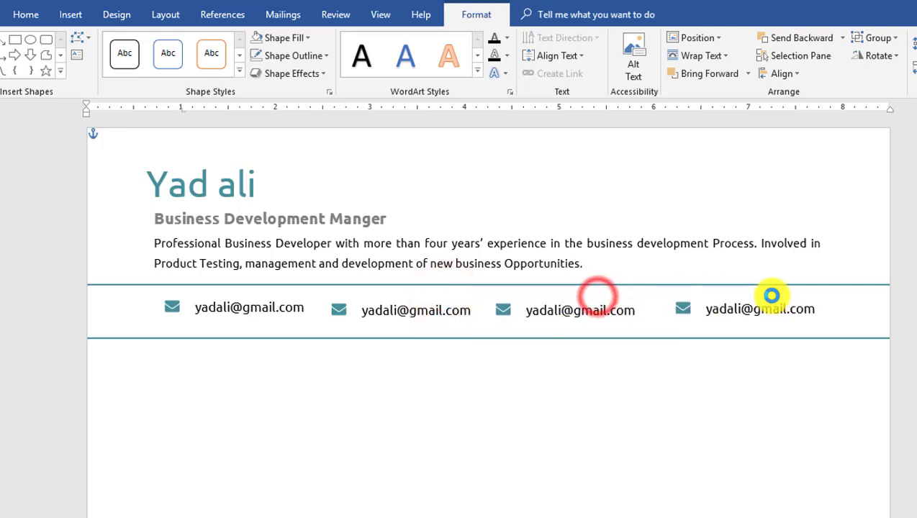
click(427, 311)
double_click(341, 309)
click(59, 17)
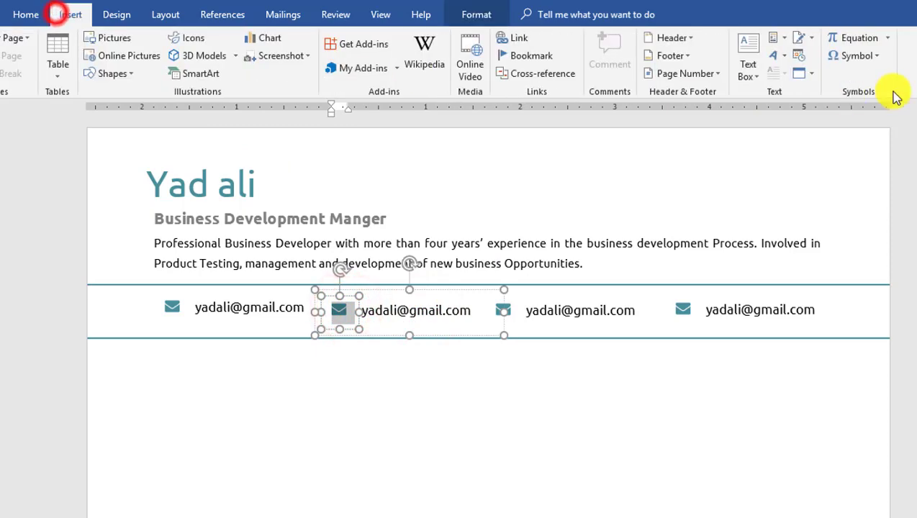
- Swap the second item's envelope for a phone symbol and replace its text with the phone number
click(857, 55)
click(861, 171)
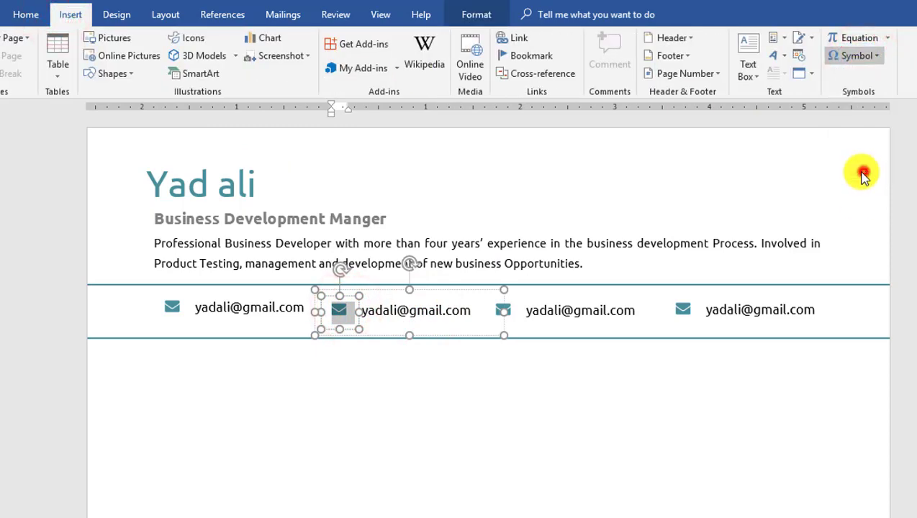
click(411, 298)
click(599, 390)
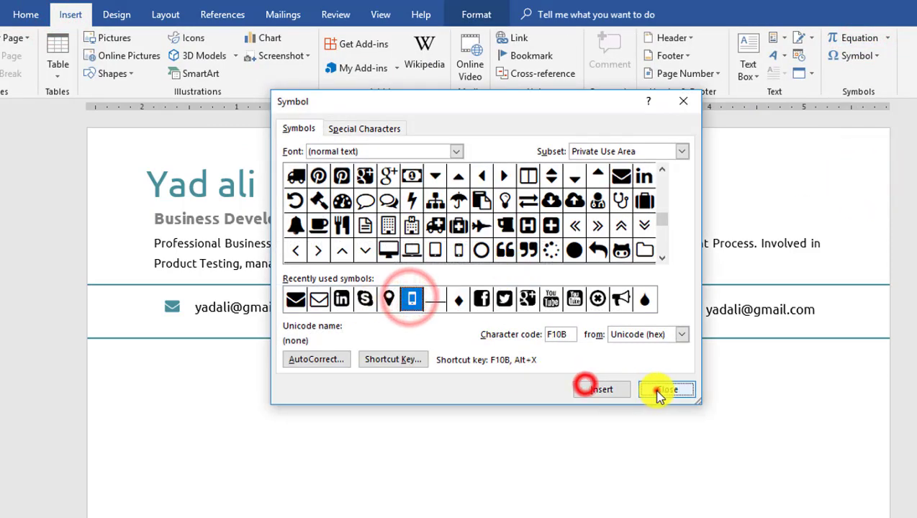
click(667, 390)
drag(469, 312, 352, 310)
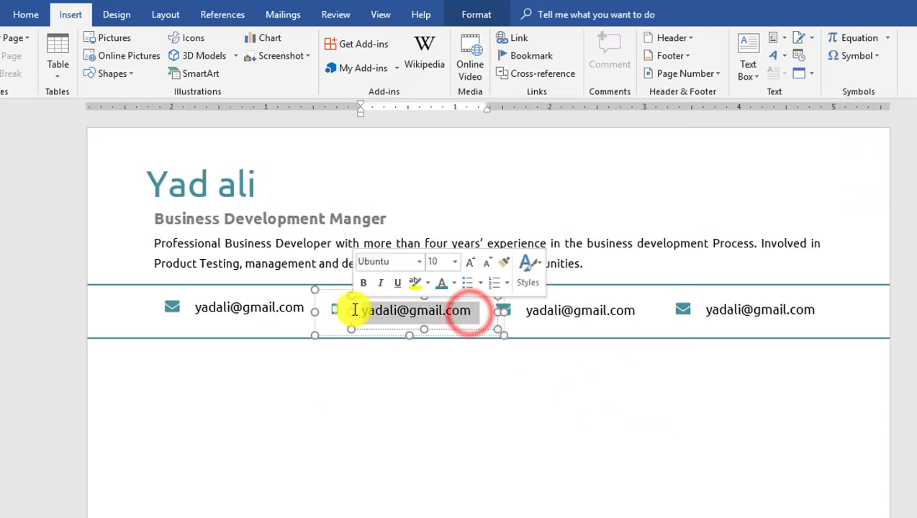
text(202-555-01666)
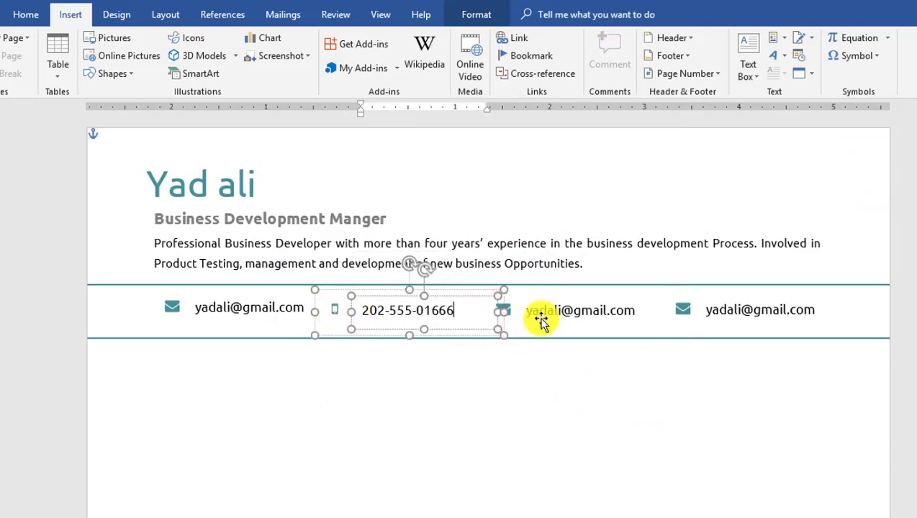
- Replace the third item's envelope with a location pin and clear its e-mail text
click(545, 312)
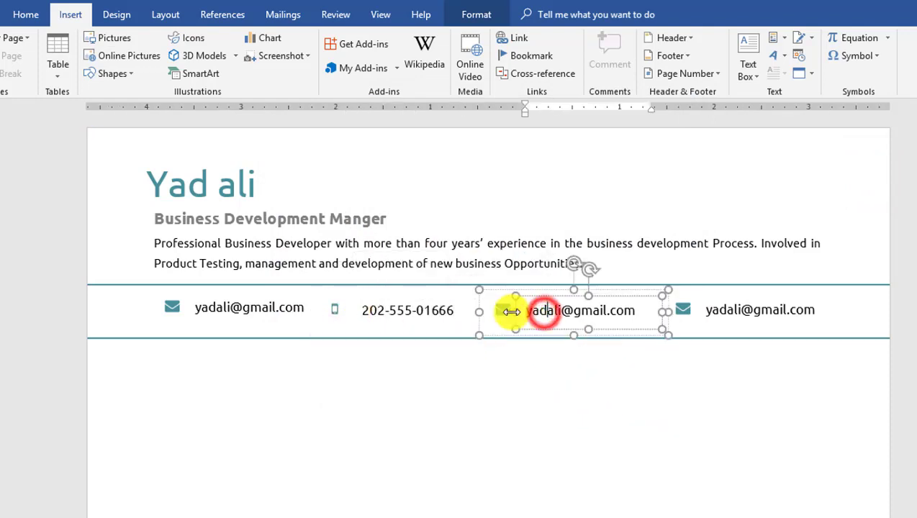
click(507, 310)
click(858, 55)
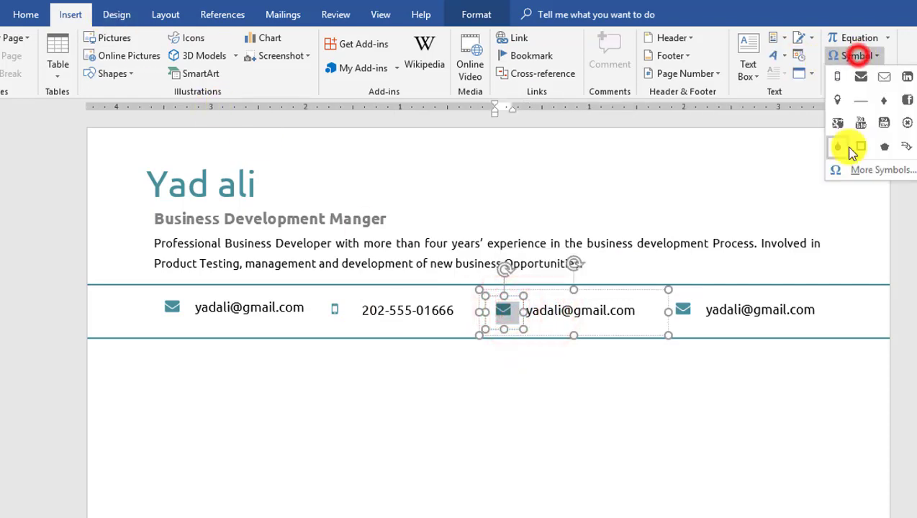
click(856, 167)
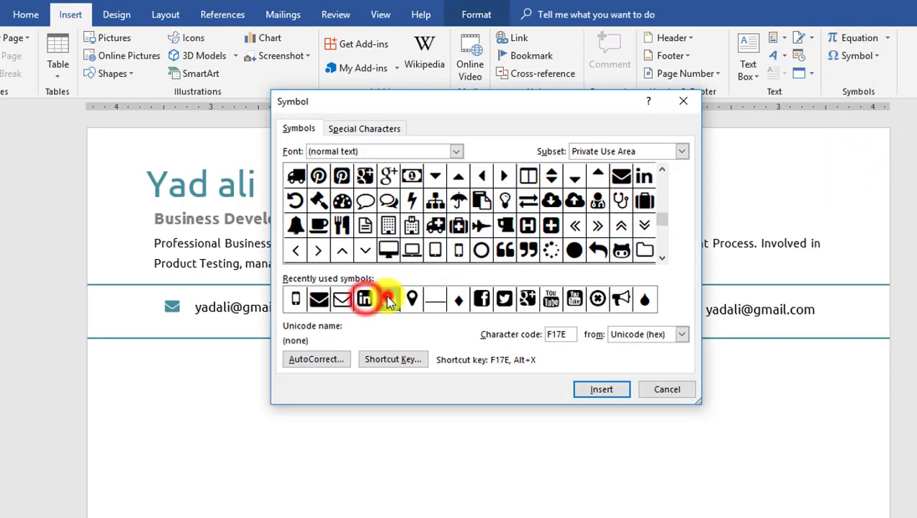
click(412, 299)
click(592, 390)
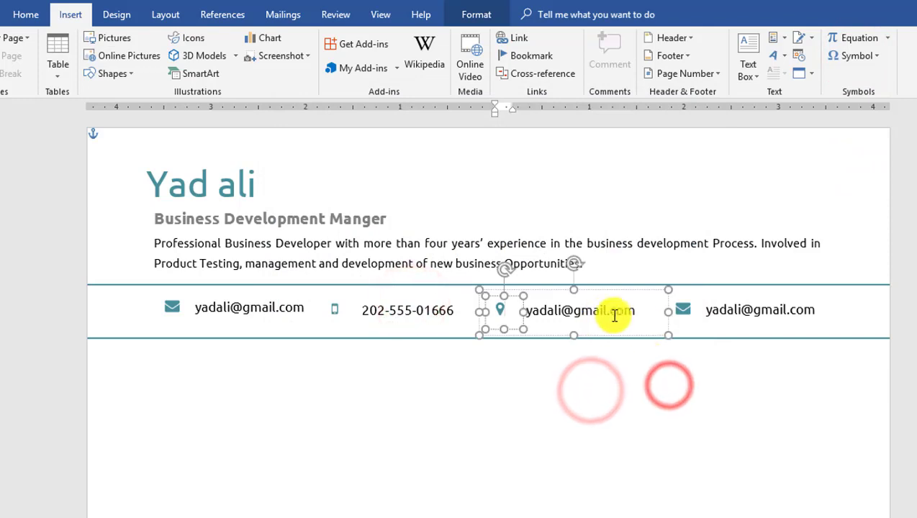
drag(635, 310, 544, 324)
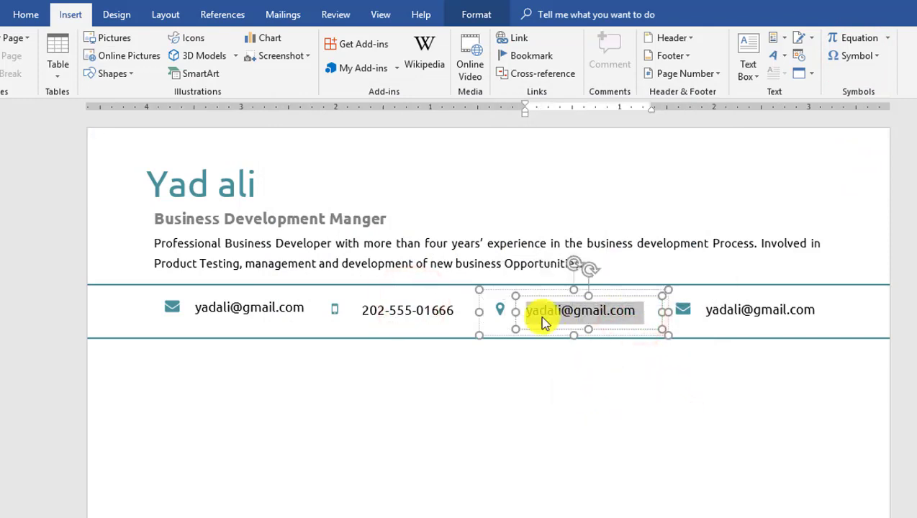
key(Delete)
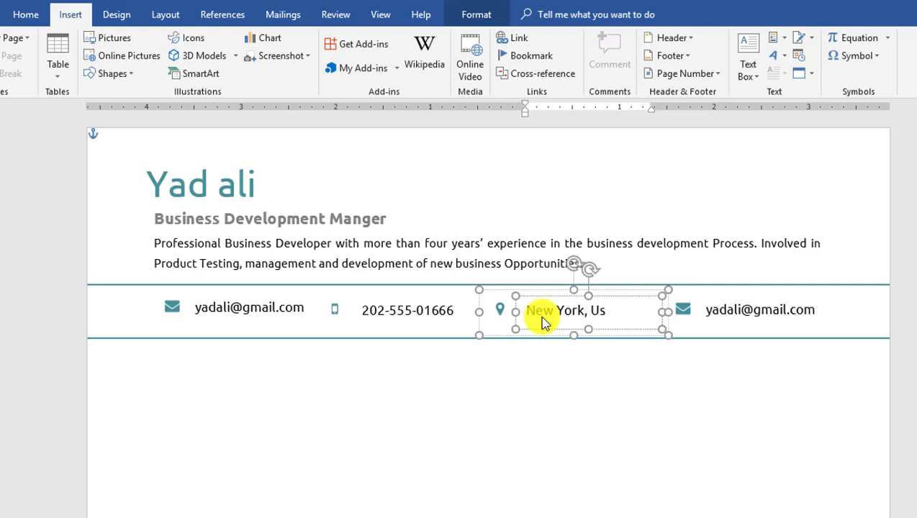
- Give the fourth item a Skype symbol and replace its text with the Skype username
drag(809, 306, 814, 309)
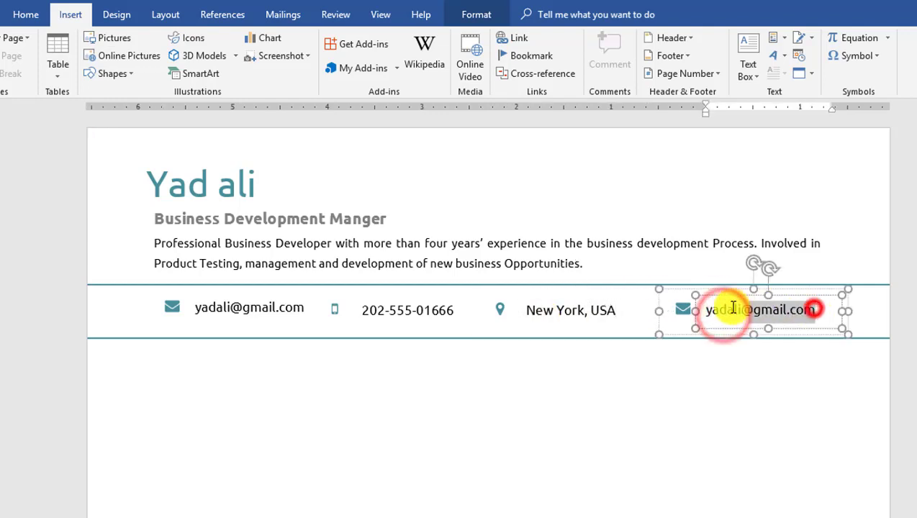
triple_click(681, 310)
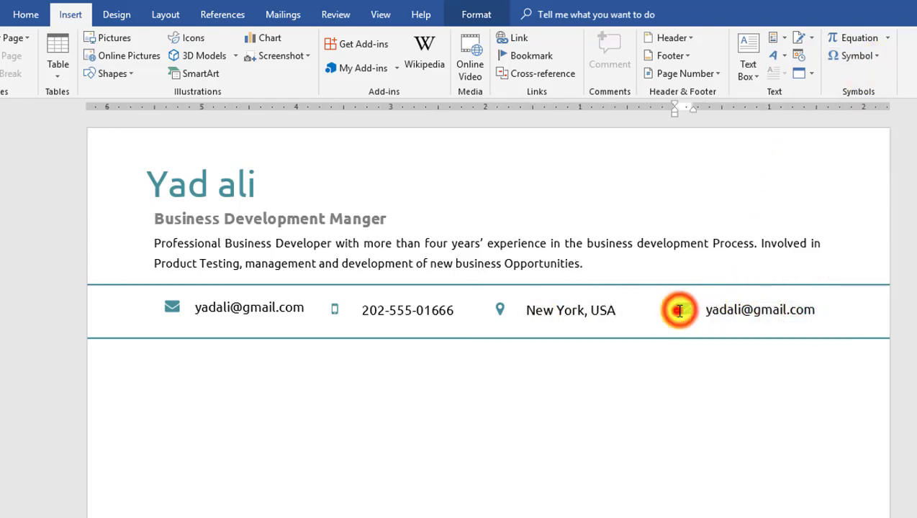
click(856, 57)
click(839, 107)
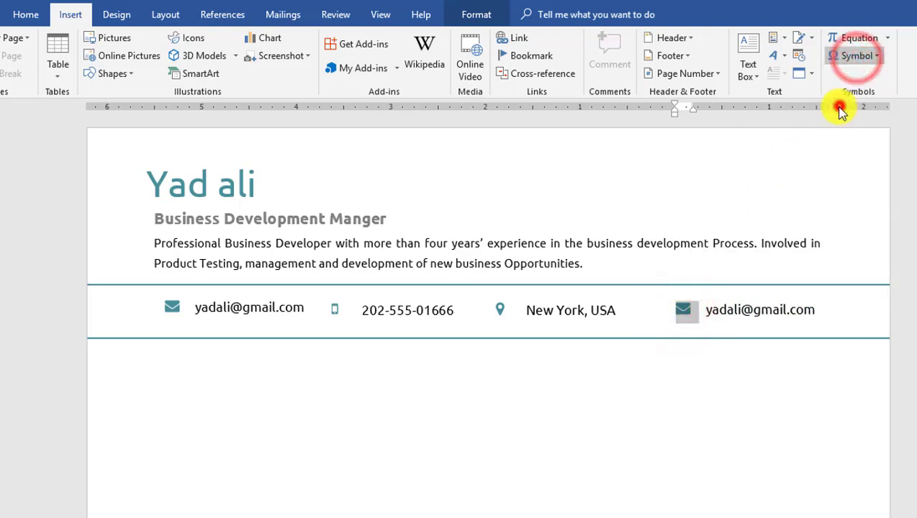
click(767, 311)
drag(813, 311, 704, 316)
text(yada)
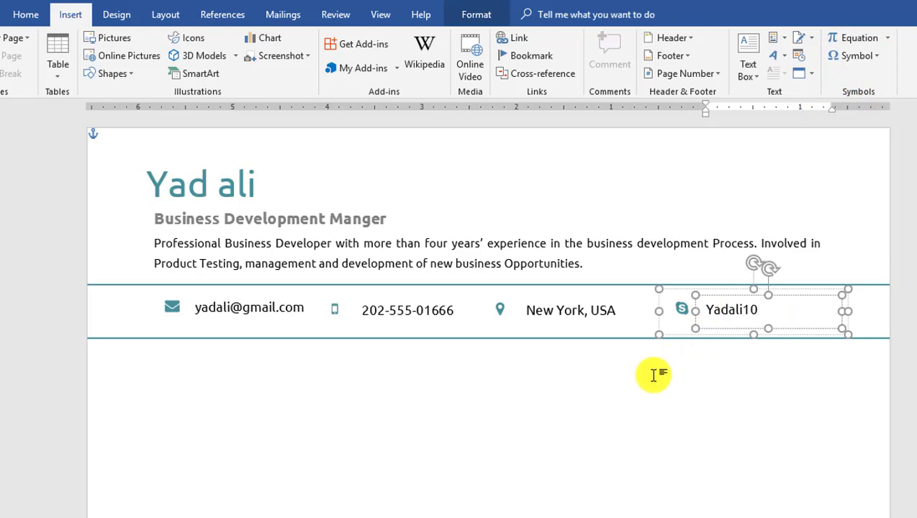
- Select all four contact items together: Skype, location, phone and e-mail
click(602, 307)
click(711, 308)
click(678, 298)
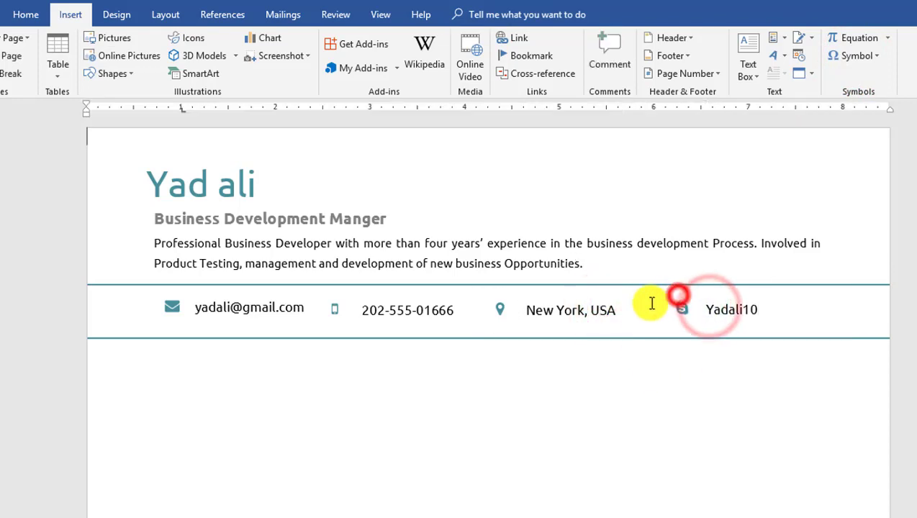
click(710, 302)
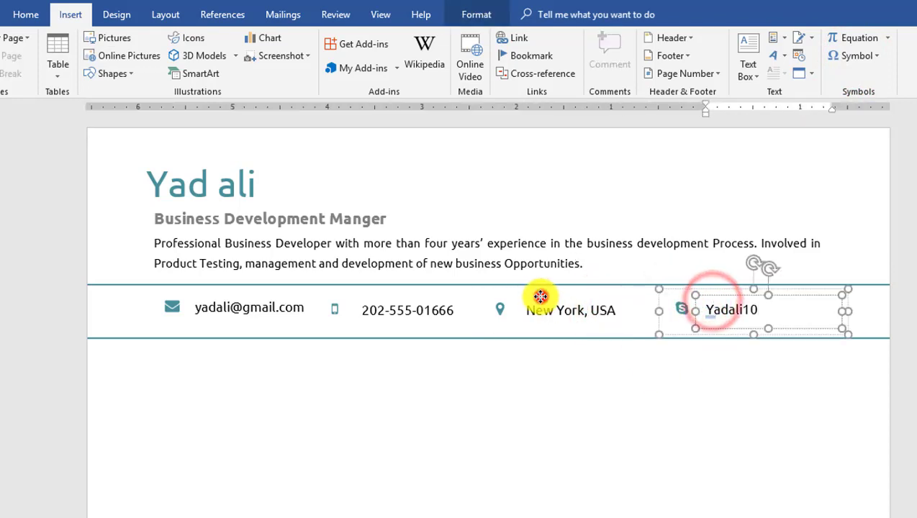
shift+click(540, 295)
shift+click(425, 295)
shift+click(283, 295)
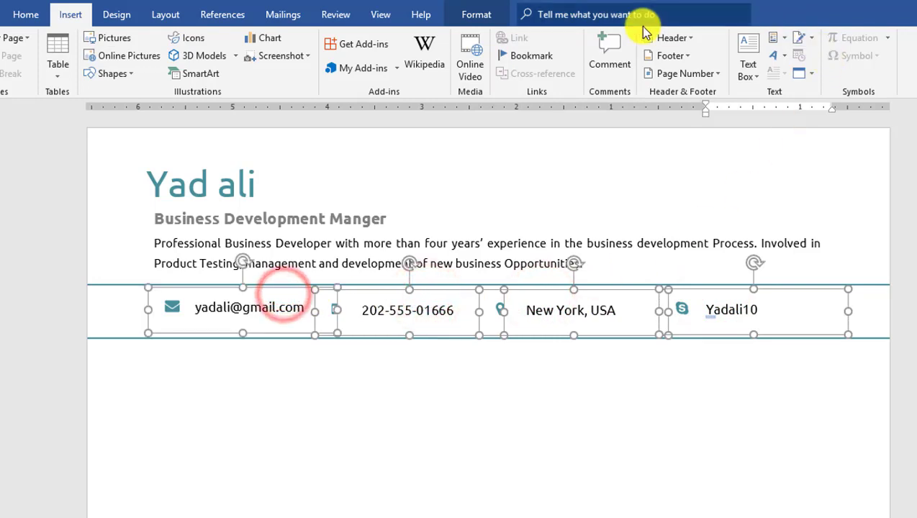
- Distribute the four contact items horizontally and nudge the row two steps right
click(477, 15)
click(782, 73)
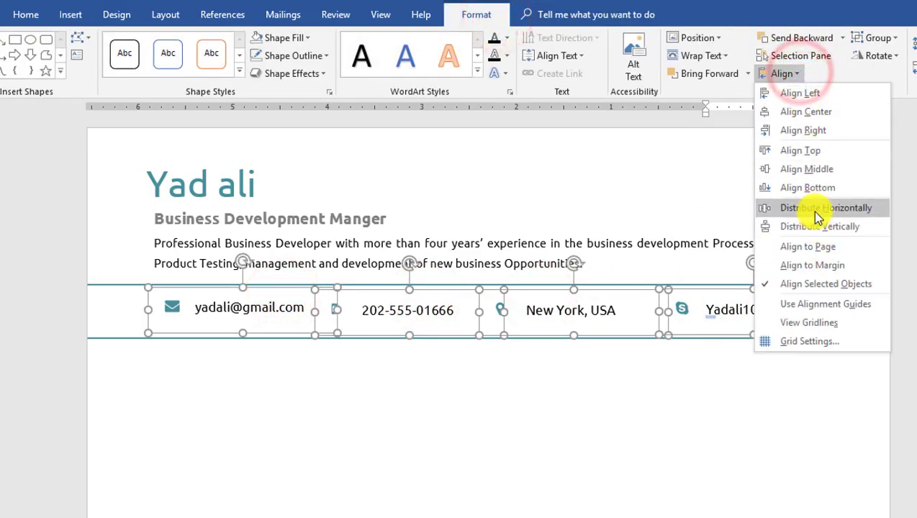
click(816, 210)
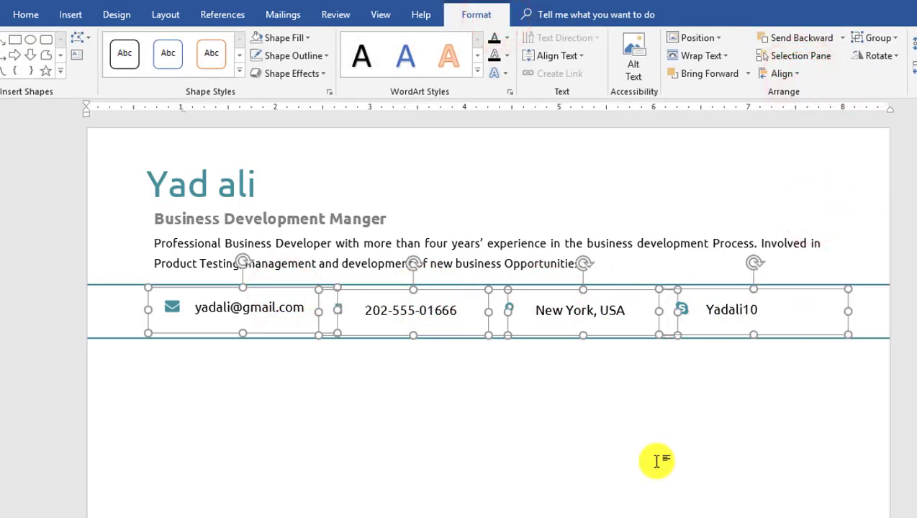
key(Right)
key(Right)
key(Right)
key(Right)
key(Right)
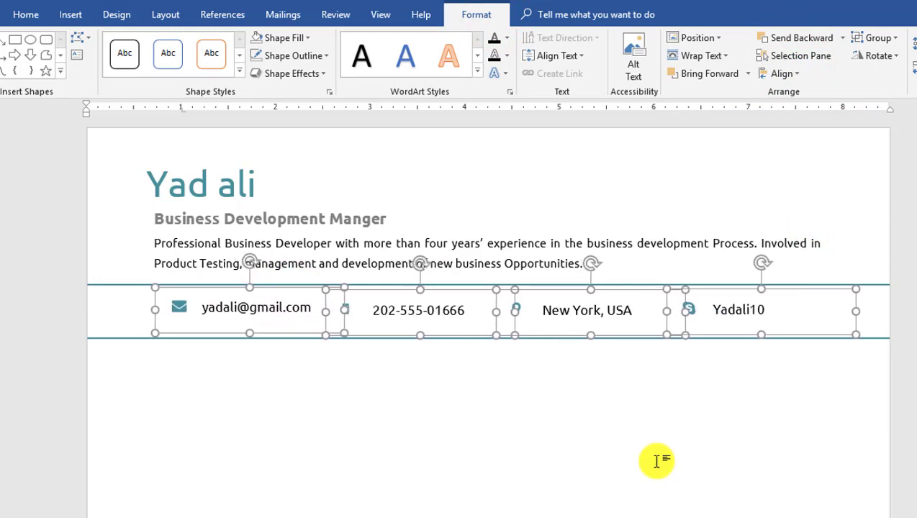
key(Right)
key(Right)
key(Right)
key(Right)
key(Right)
click(607, 413)
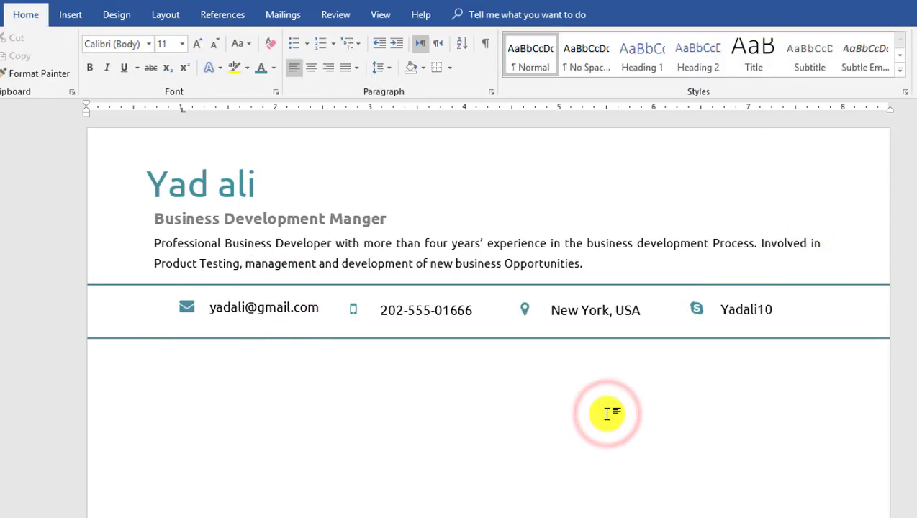
ctrl+scroll(607, 413, down, 2)
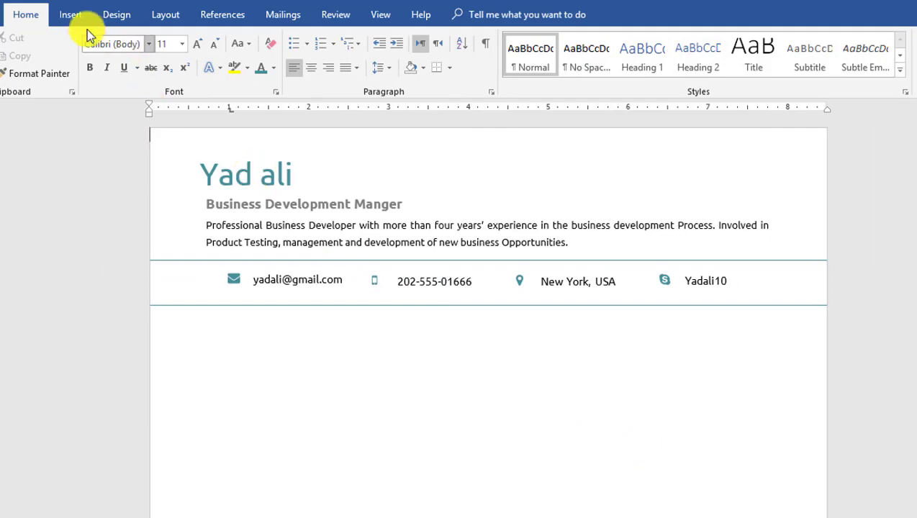
click(70, 15)
- Draw a WORK EXPERIENCE text box below the contact strip and make it bold teal
click(752, 72)
click(771, 405)
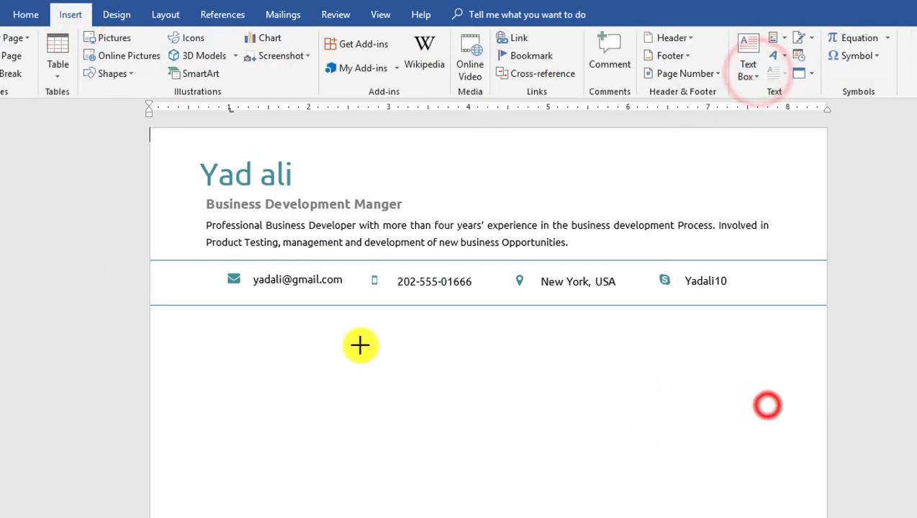
drag(198, 315, 364, 354)
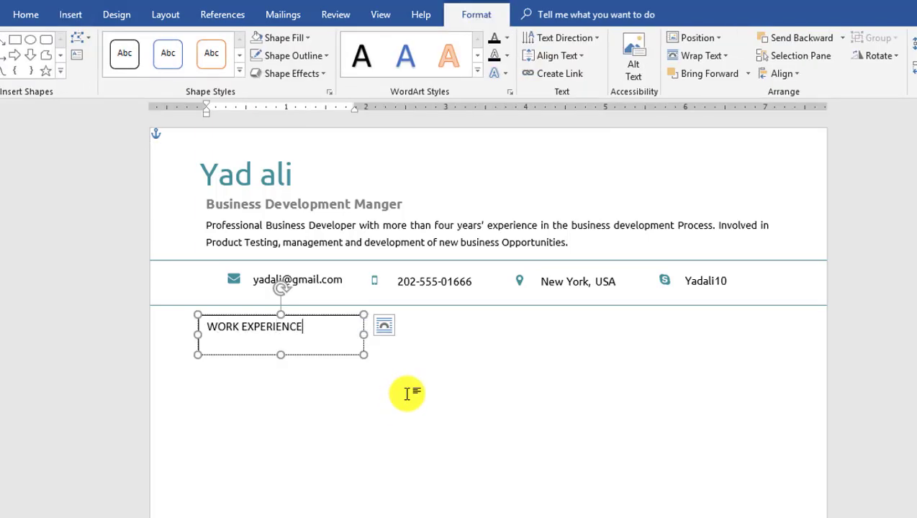
drag(309, 330, 200, 330)
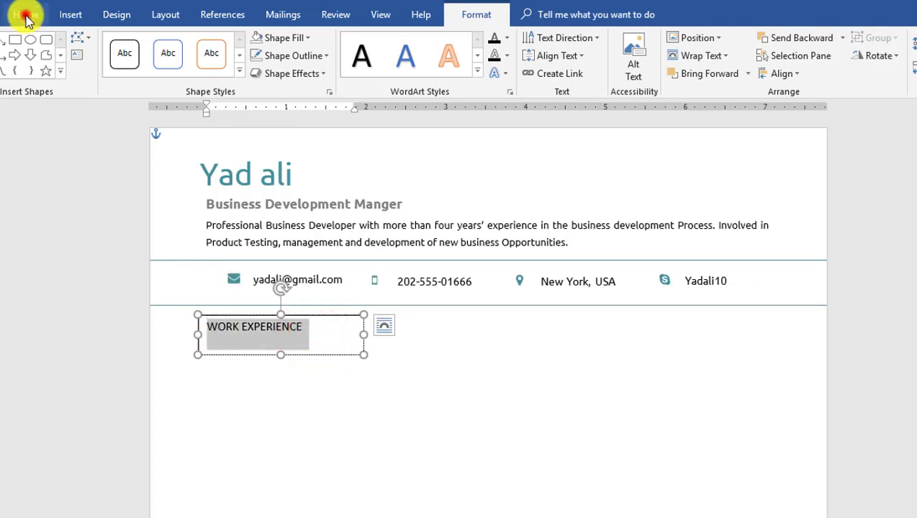
click(26, 14)
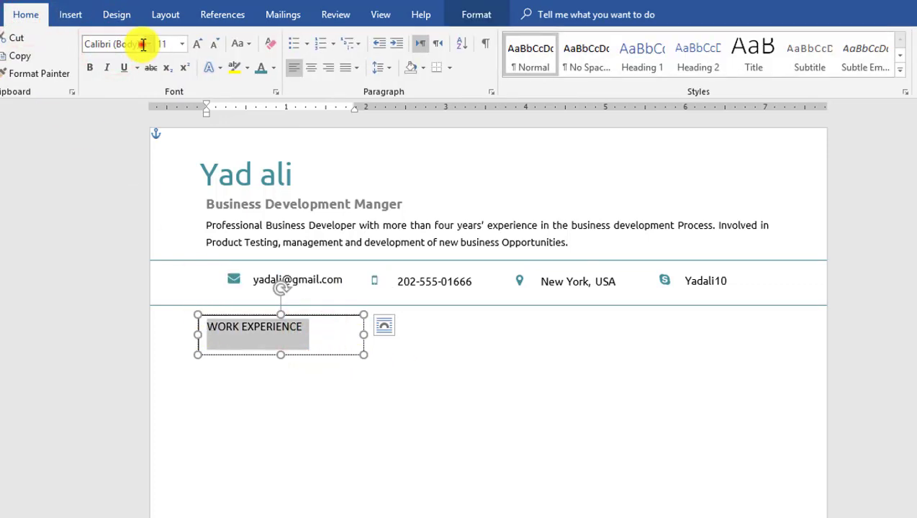
click(90, 68)
click(165, 44)
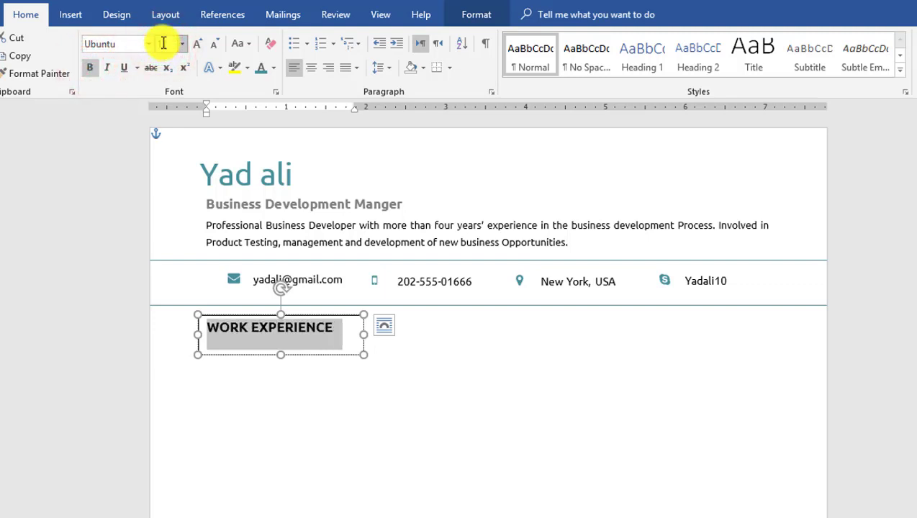
click(336, 329)
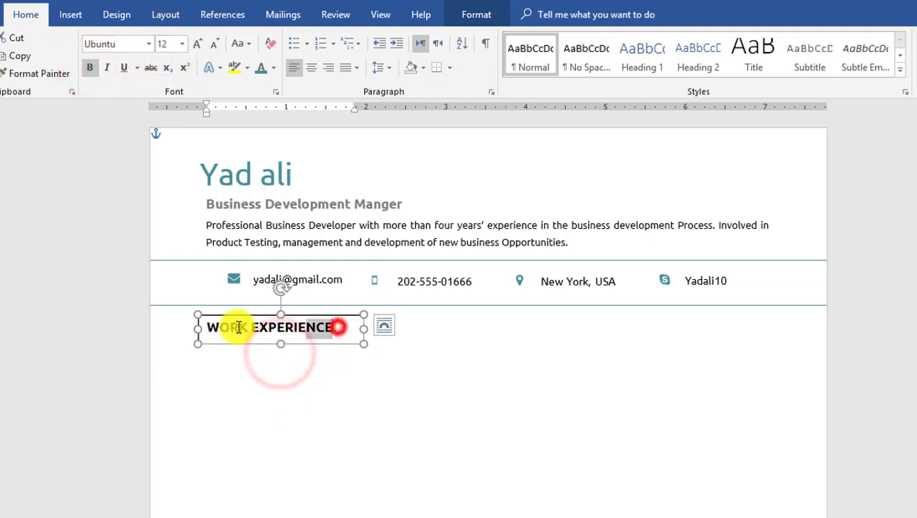
click(262, 67)
drag(364, 329, 356, 329)
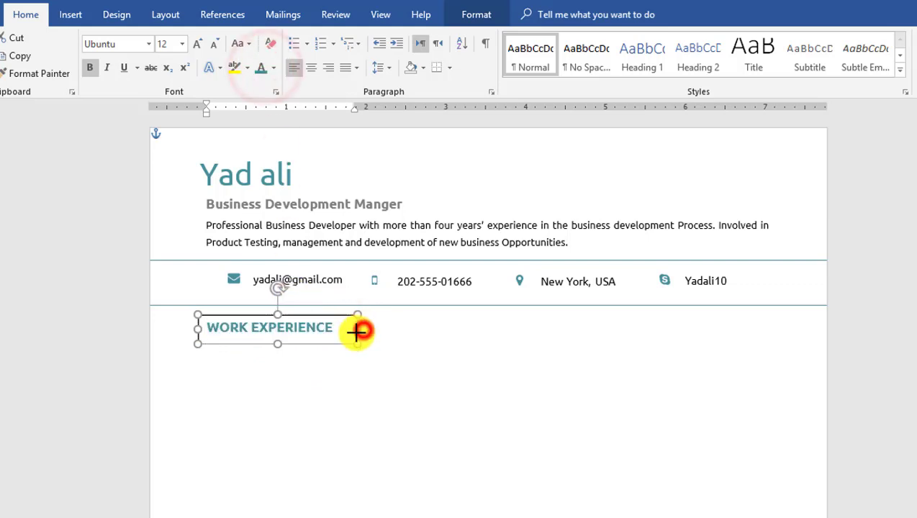
- Remove the WORK EXPERIENCE box's fill and outline
click(485, 24)
click(302, 37)
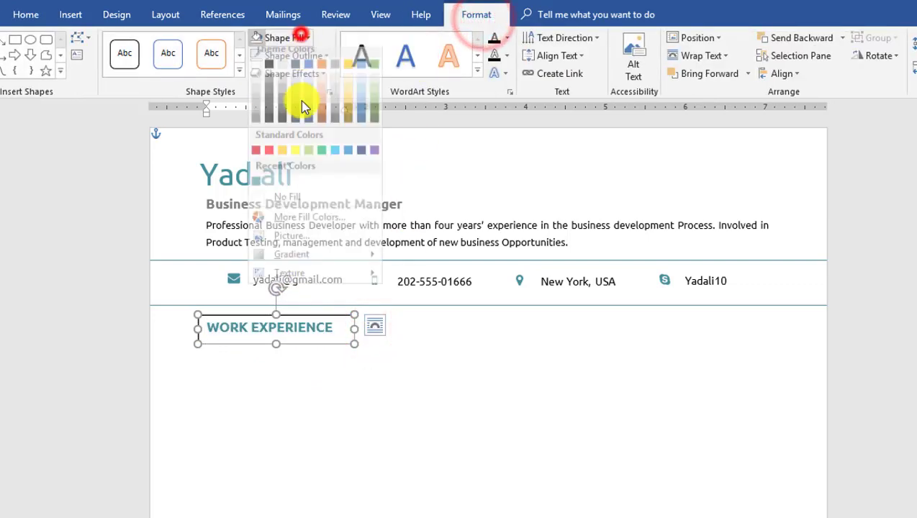
click(295, 205)
click(311, 56)
click(297, 220)
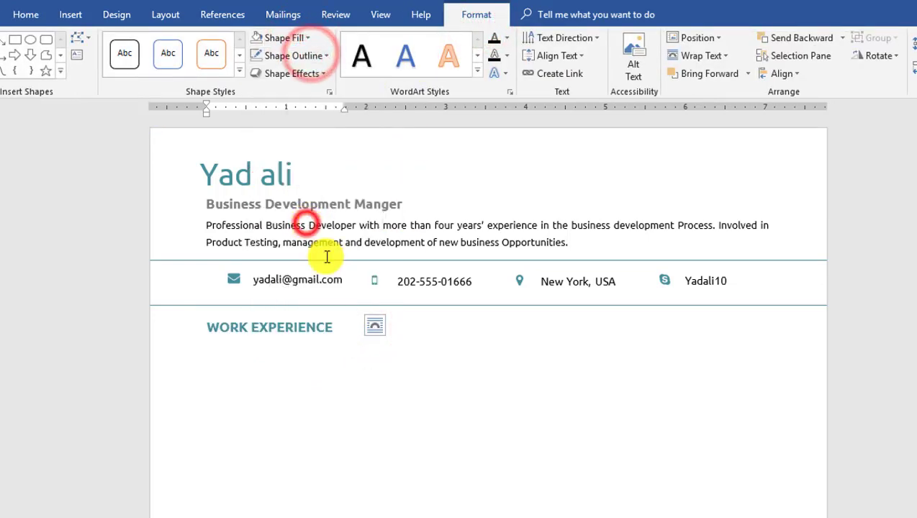
- Duplicate the heading to the right, turn it into SKILLS, and fit its box
drag(300, 323, 505, 333)
click(591, 328)
key(Delete)
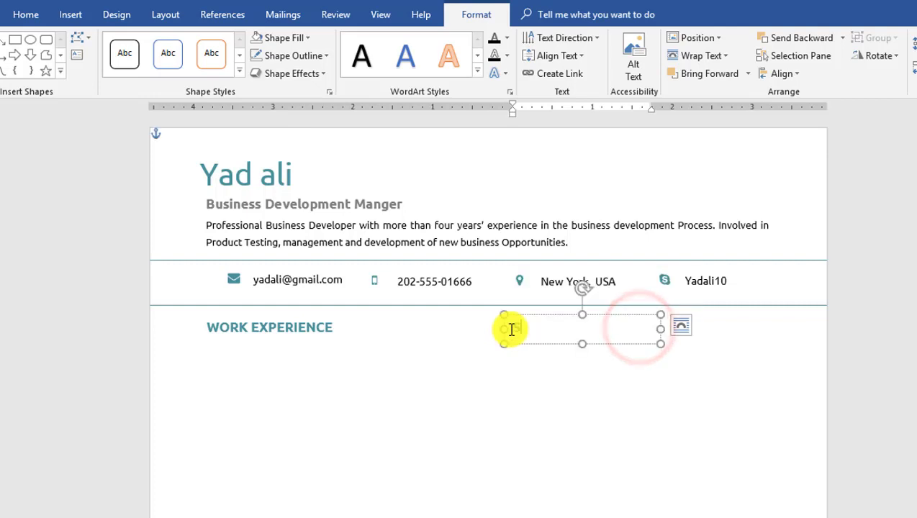
drag(659, 329, 592, 329)
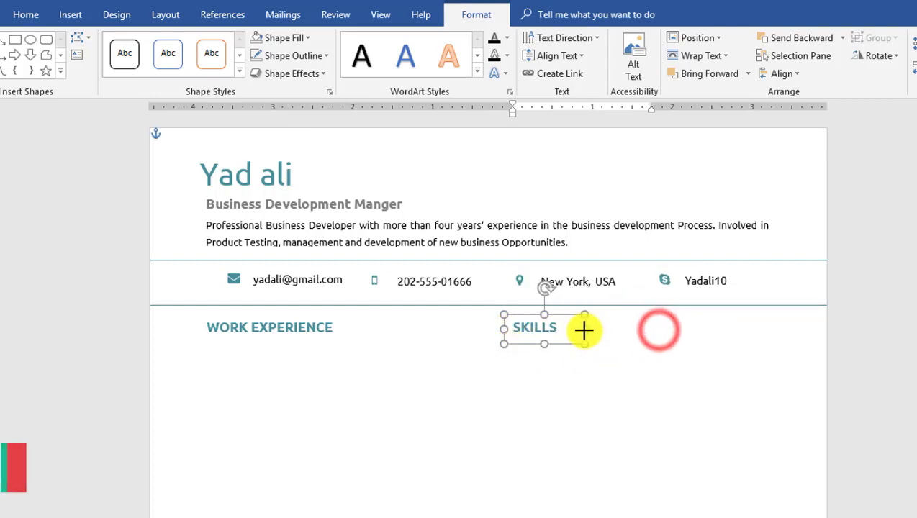
click(562, 373)
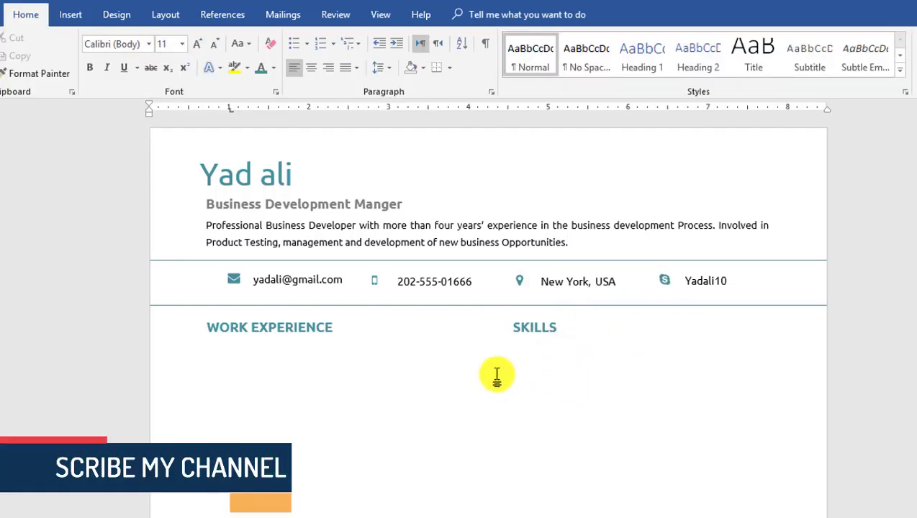
- Draw a text box under WORK EXPERIENCE containing 'Business Development Manager'
click(69, 19)
click(748, 70)
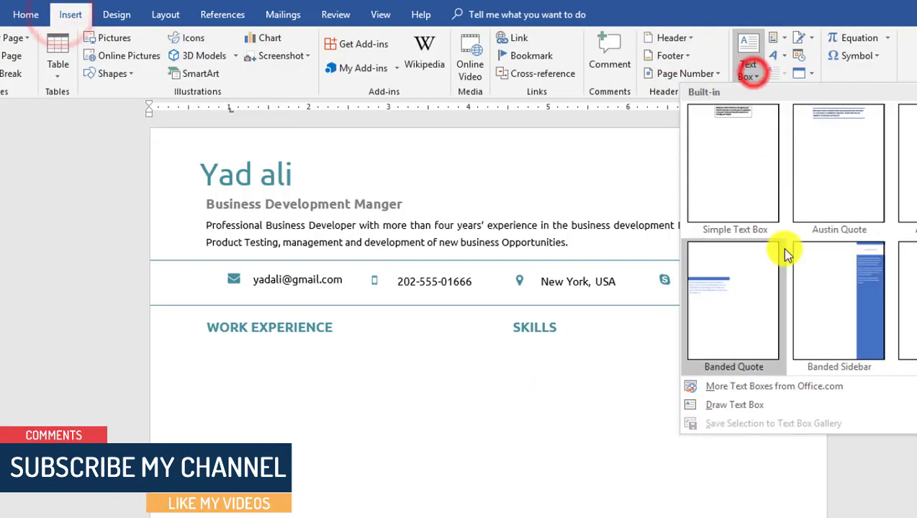
click(741, 405)
drag(207, 335, 401, 364)
text(bUSINES)
key(BackSpace)
key(BackSpace)
key(BackSpace)
key(BackSpace)
key(BackSpace)
key(BackSpace)
key(BackSpace)
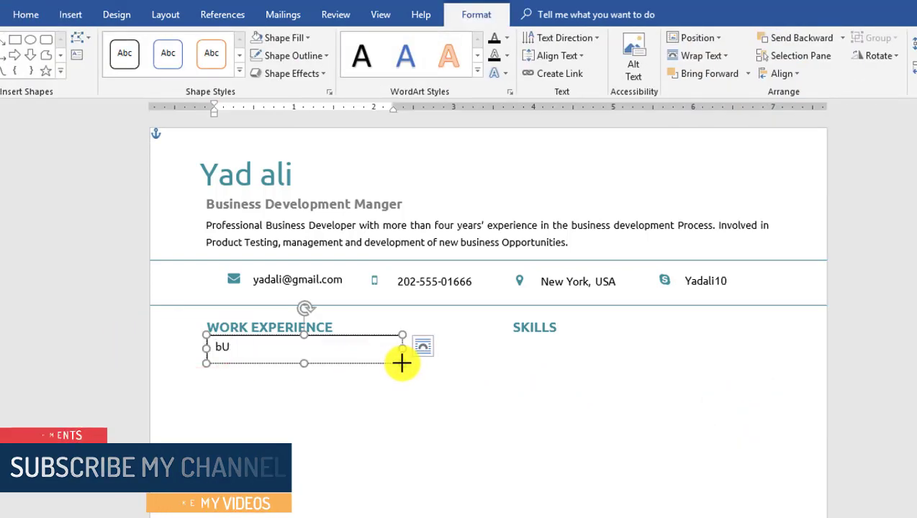
text(Business Development Manager)
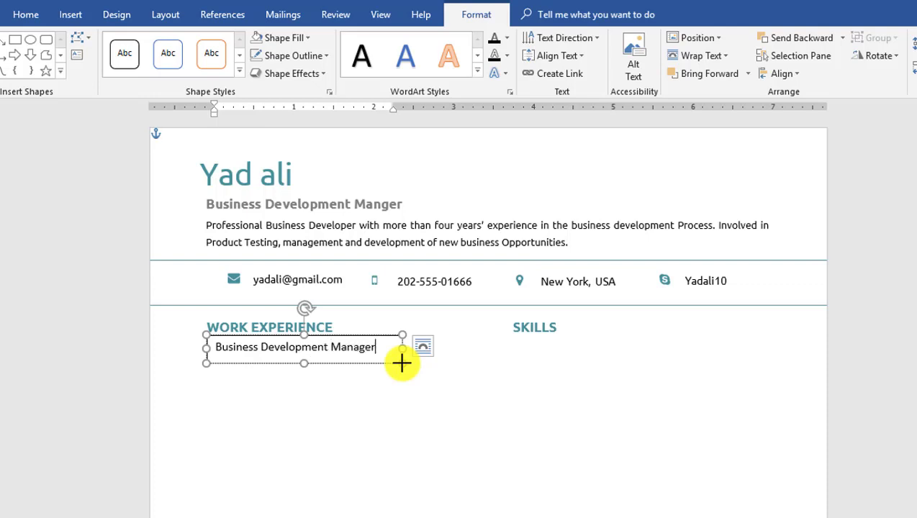
- Set the job title to Ubuntu bold with no box fill or outline
drag(209, 347, 207, 347)
click(26, 14)
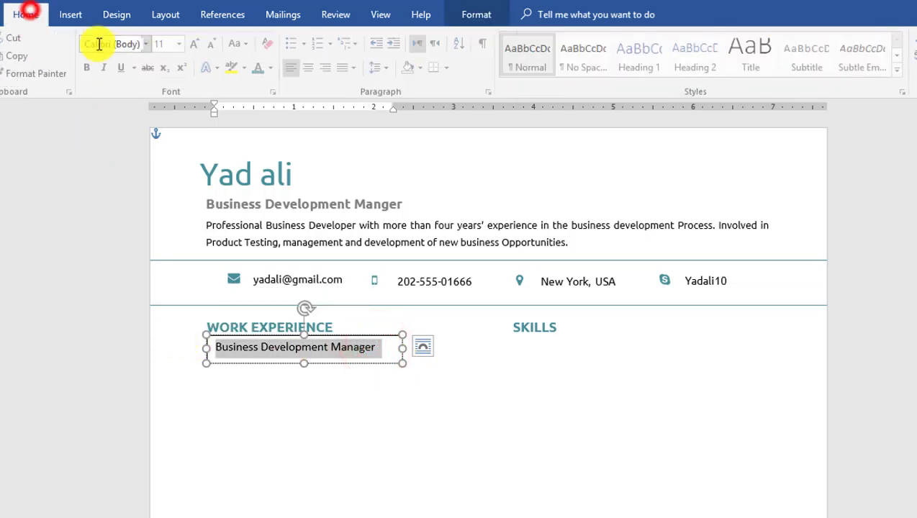
click(104, 45)
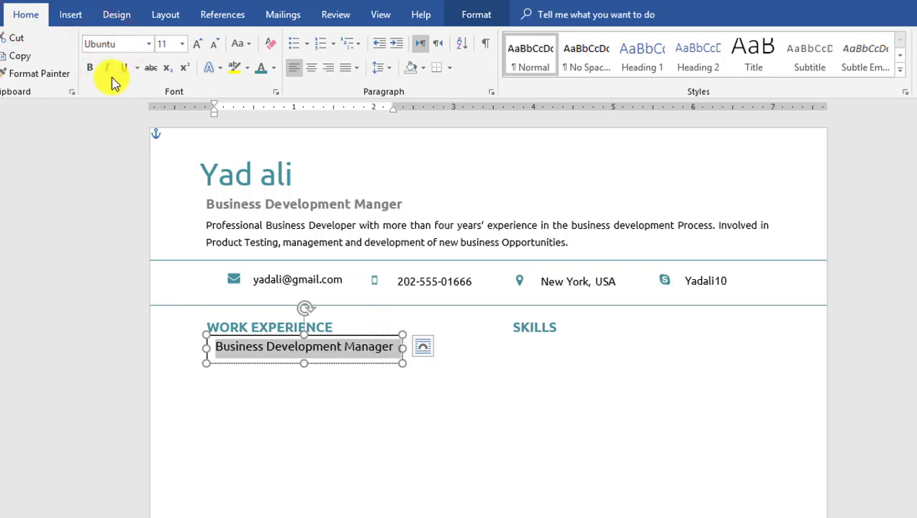
click(89, 67)
click(407, 349)
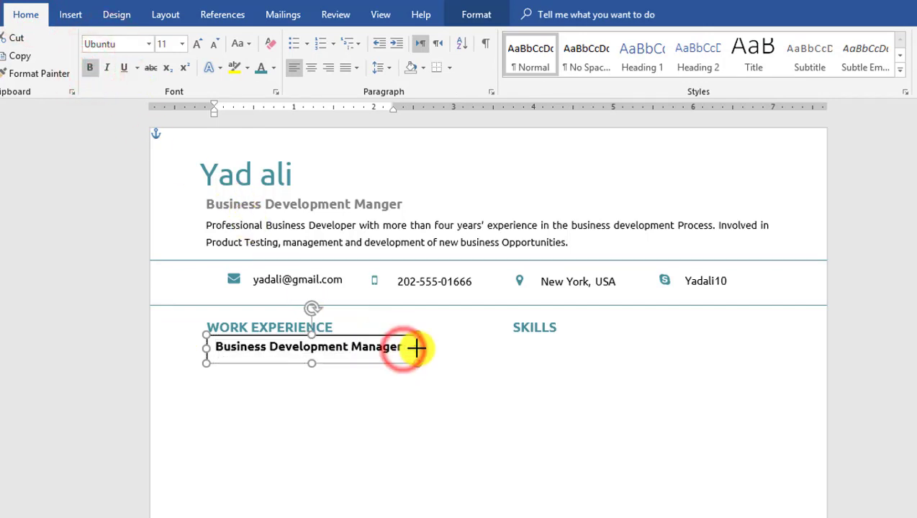
click(474, 16)
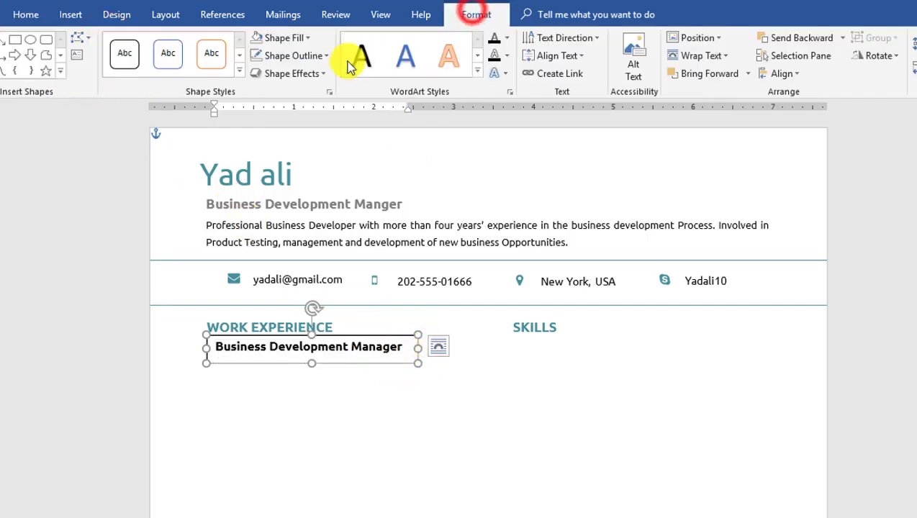
click(309, 37)
click(292, 203)
click(306, 56)
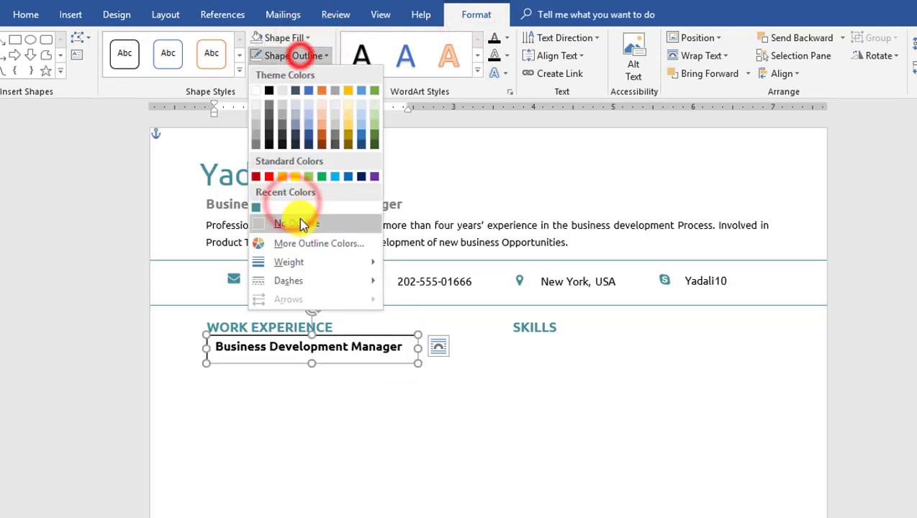
click(299, 220)
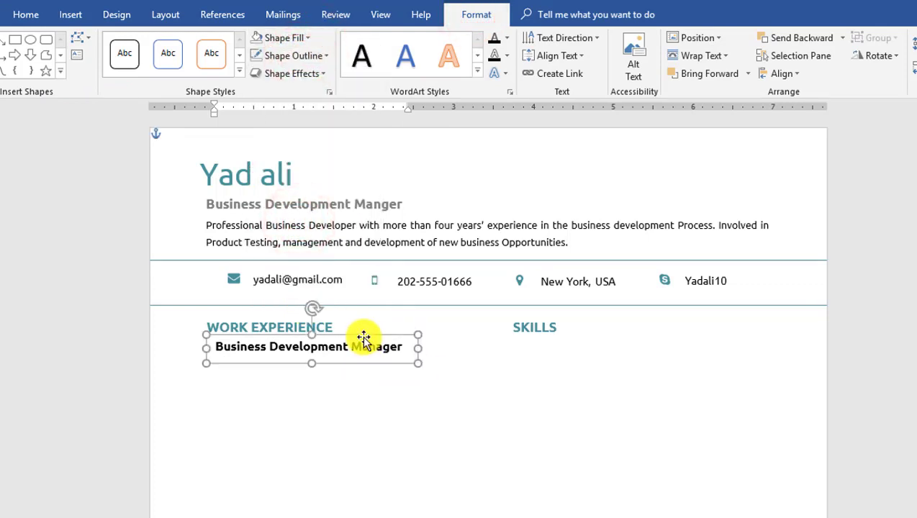
- Colour the job title dark grey and paste a duplicate of its box
drag(395, 350, 216, 350)
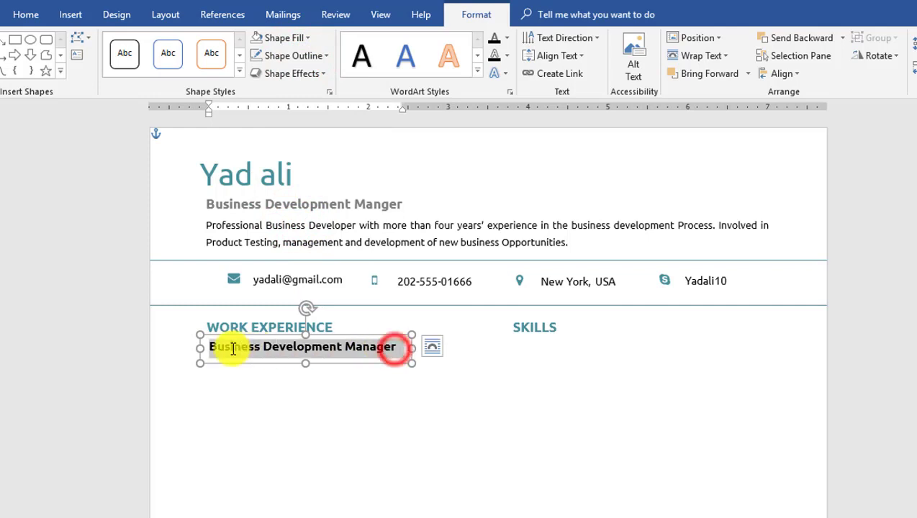
click(26, 15)
click(274, 68)
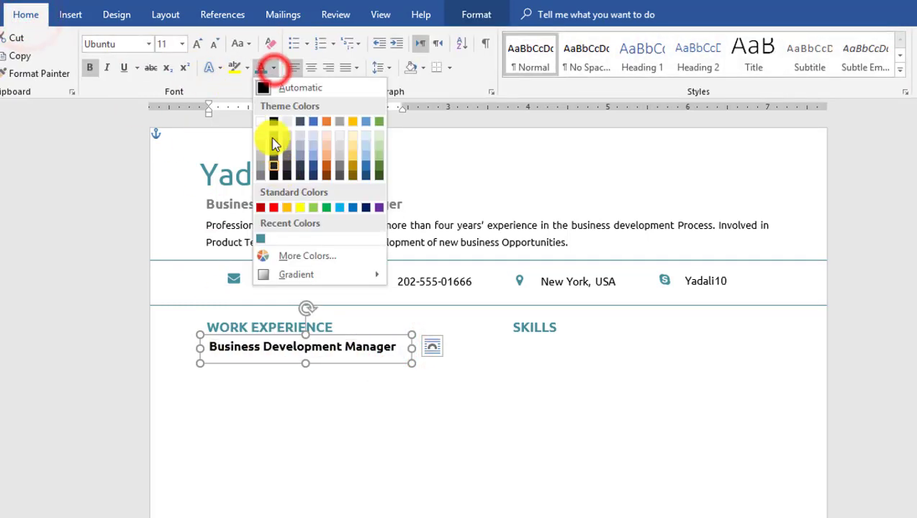
click(273, 148)
click(336, 337)
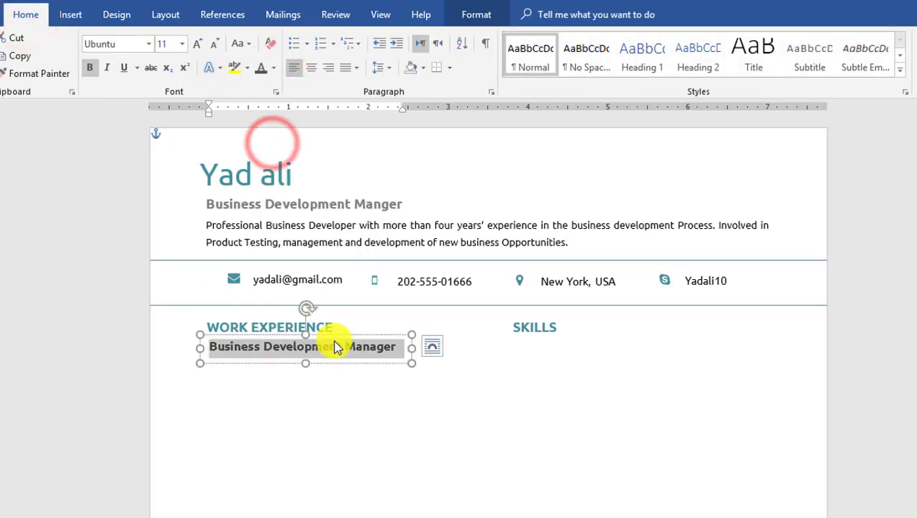
key(ctrl+c)
key(ctrl+v)
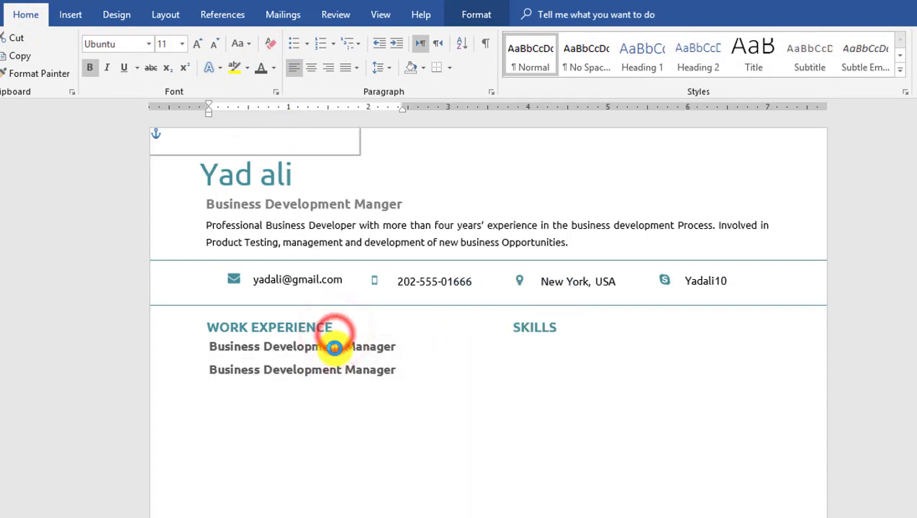
- Retype the duplicate as 'Air State Solution', narrow it, and paste another copy
drag(397, 369, 215, 377)
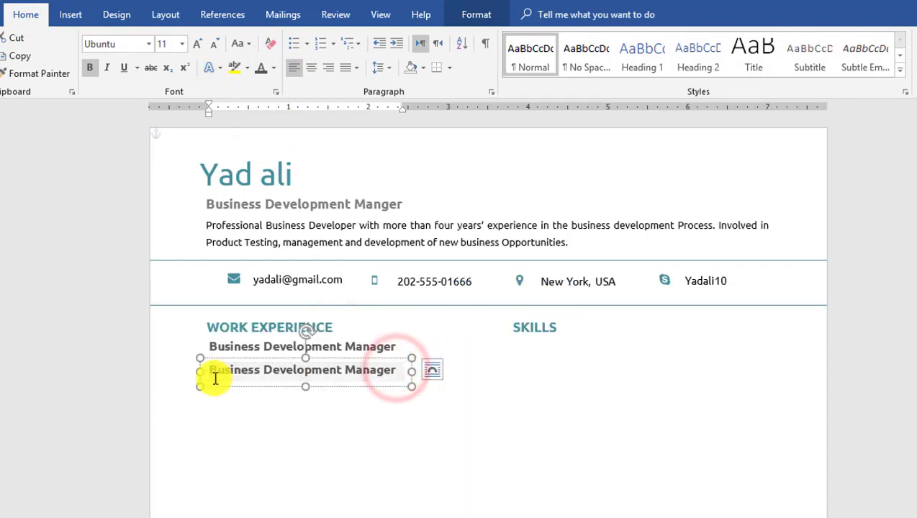
text(Air State Solution)
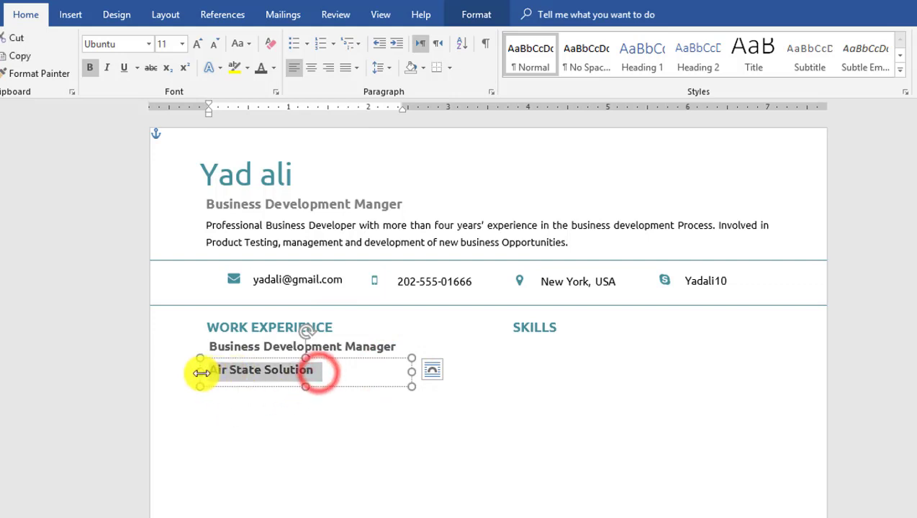
drag(411, 372, 208, 396)
key(ctrl+c)
key(ctrl+v)
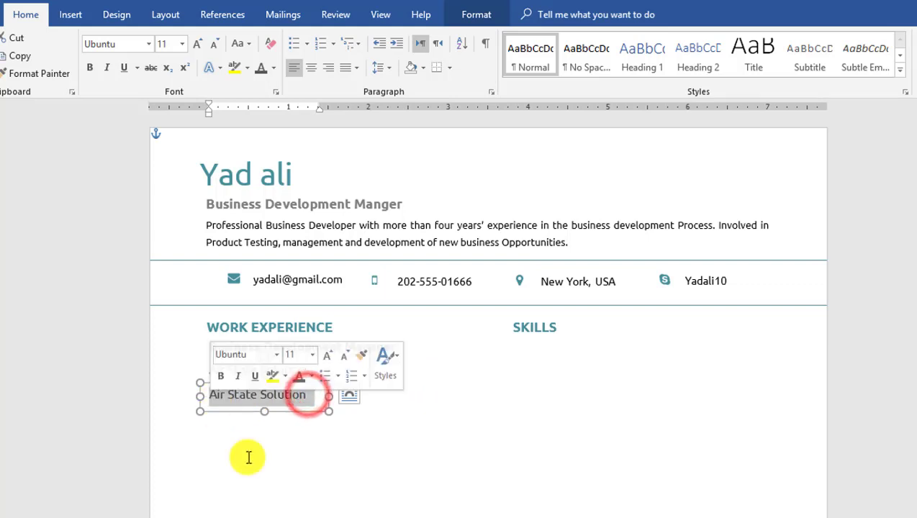
key(Escape)
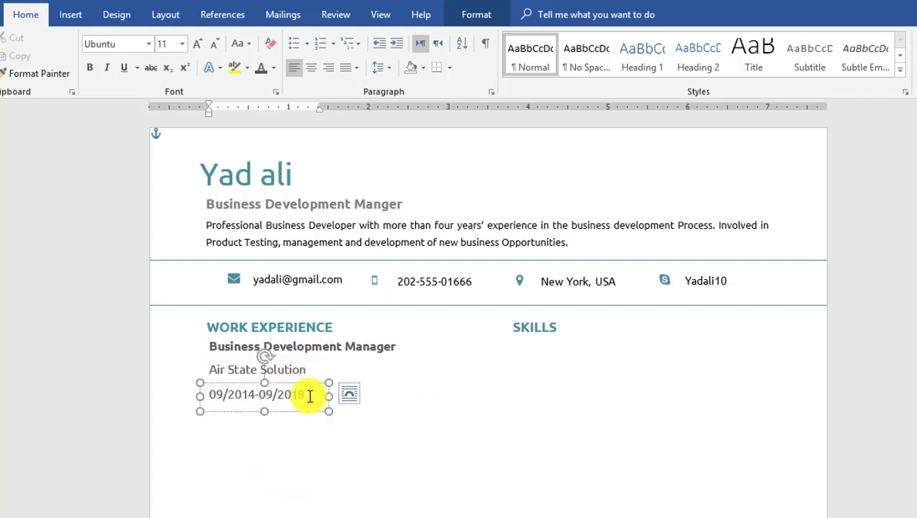
- Make the 09/2014-09/2018 dates teal at size 10
drag(310, 396, 205, 395)
click(273, 67)
click(259, 236)
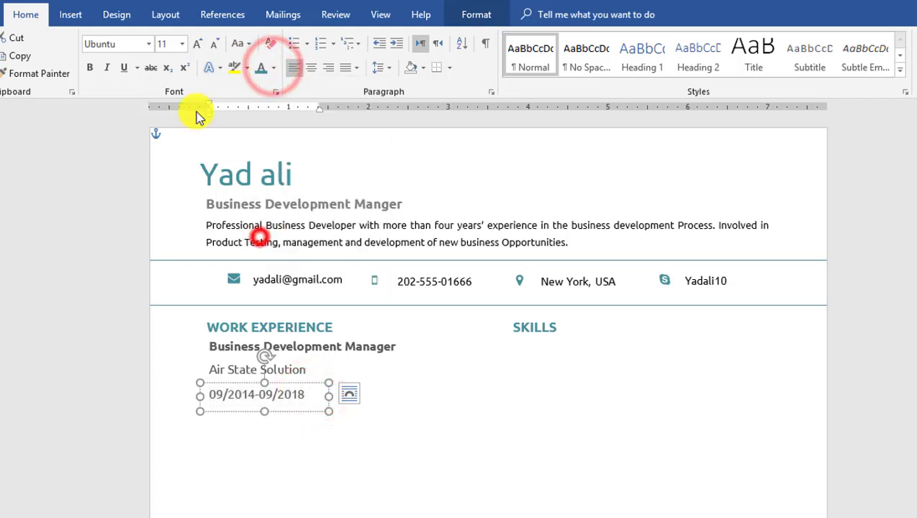
click(170, 46)
text(10)
key(Return)
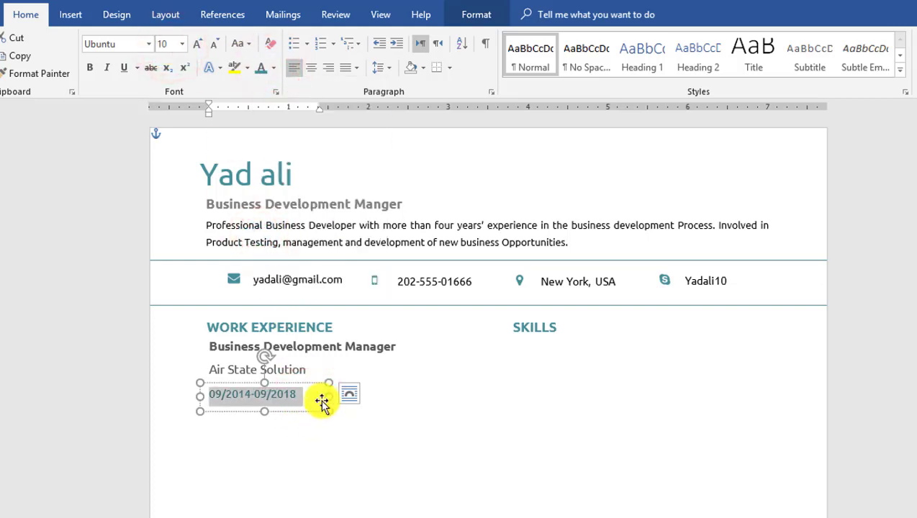
- Copy the date box to the right and change it to 'New York, USA'
click(322, 403)
drag(297, 389, 392, 395)
key(Delete)
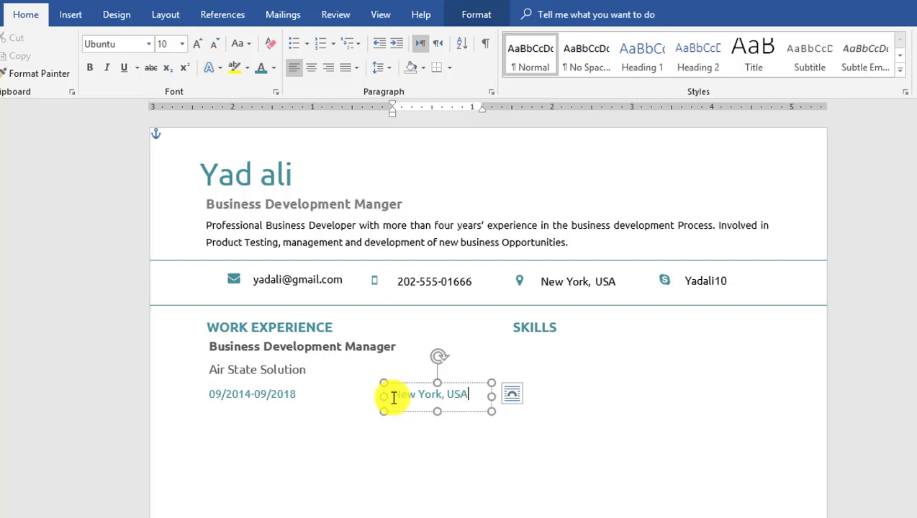
click(356, 393)
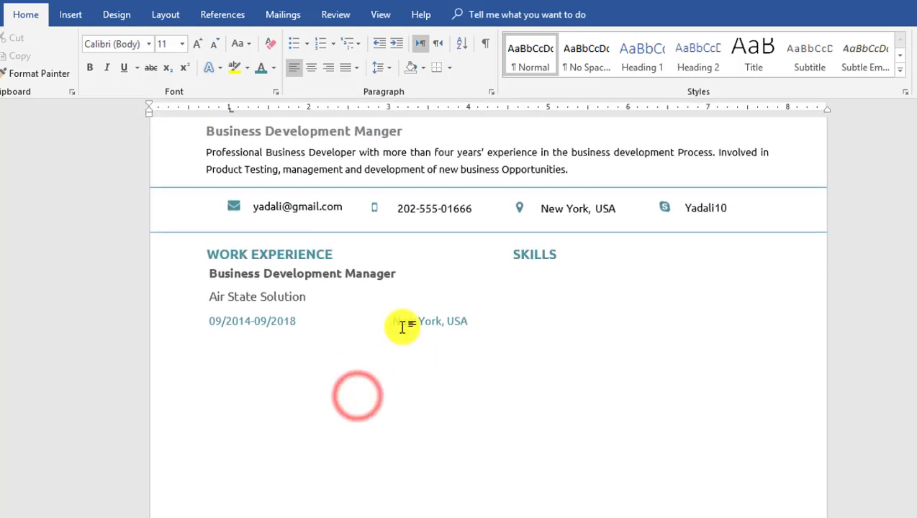
- Draw a large text box below the dates and paste the four bulleted achievements
click(70, 15)
click(749, 69)
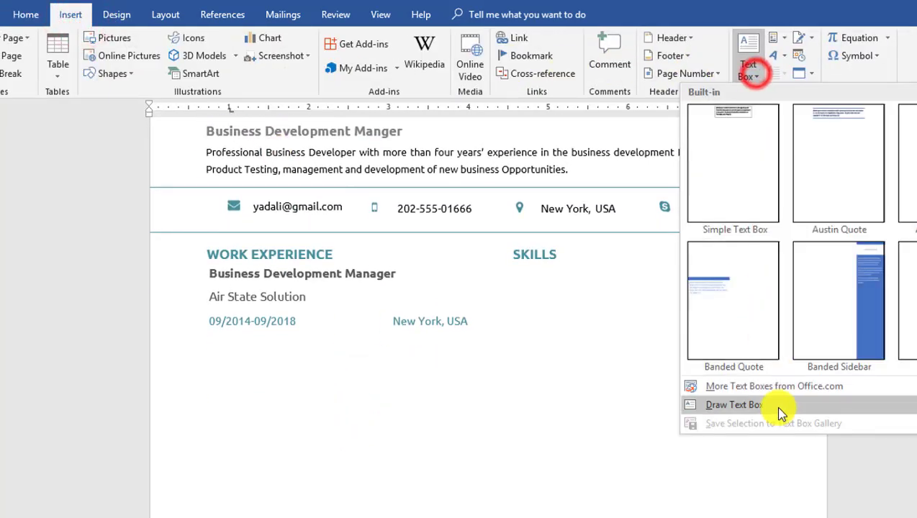
click(775, 410)
mouse_move(208, 339)
mouse_down()
mouse_move(434, 444)
mouse_move(486, 512)
mouse_move(492, 494)
mouse_up()
drag(489, 372, 485, 372)
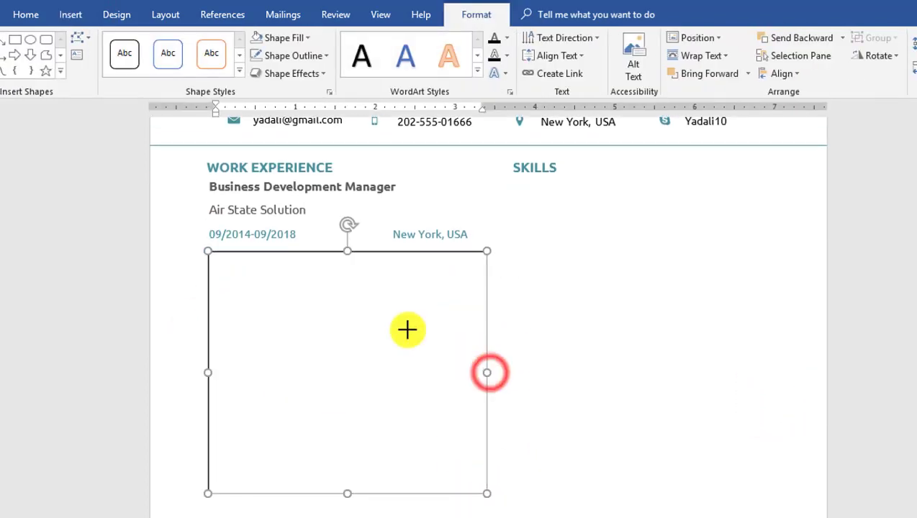
click(348, 262)
key(ctrl+v)
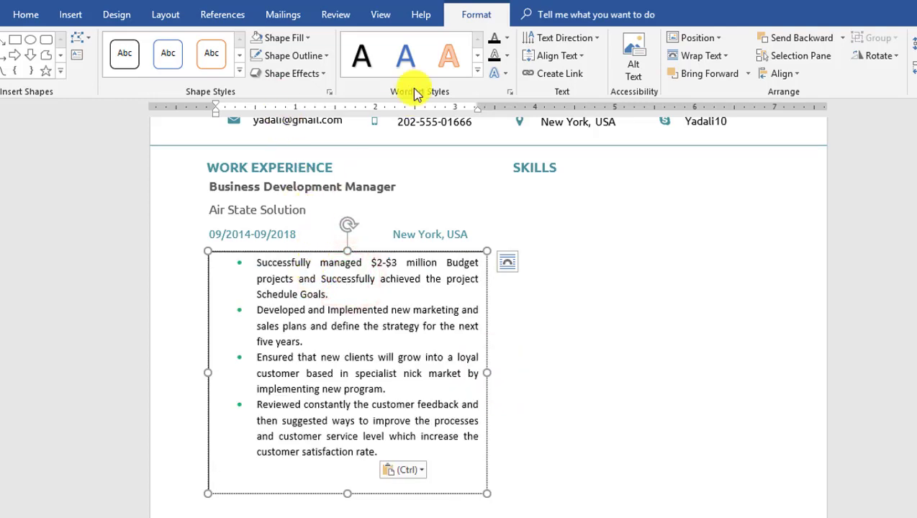
- Reduce the box's left margin, remove fill and outline, then shift it left and widen it
click(329, 92)
click(881, 170)
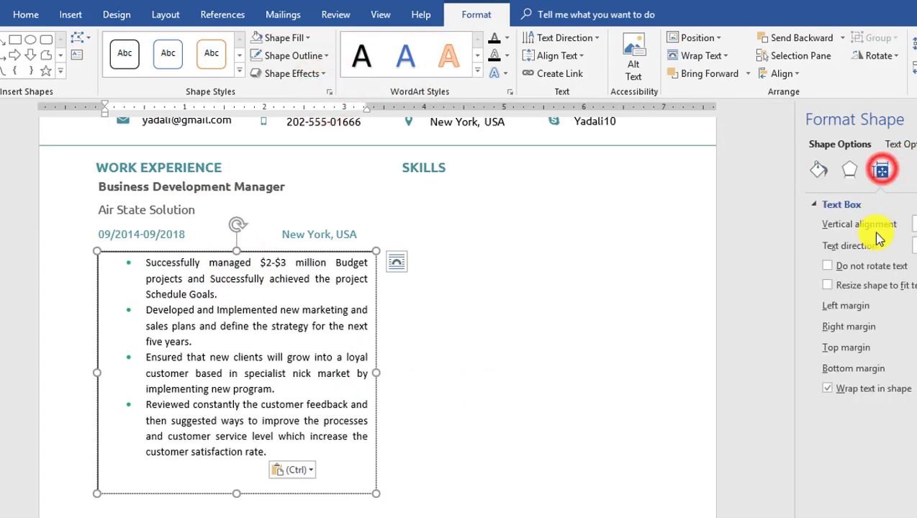
click(913, 309)
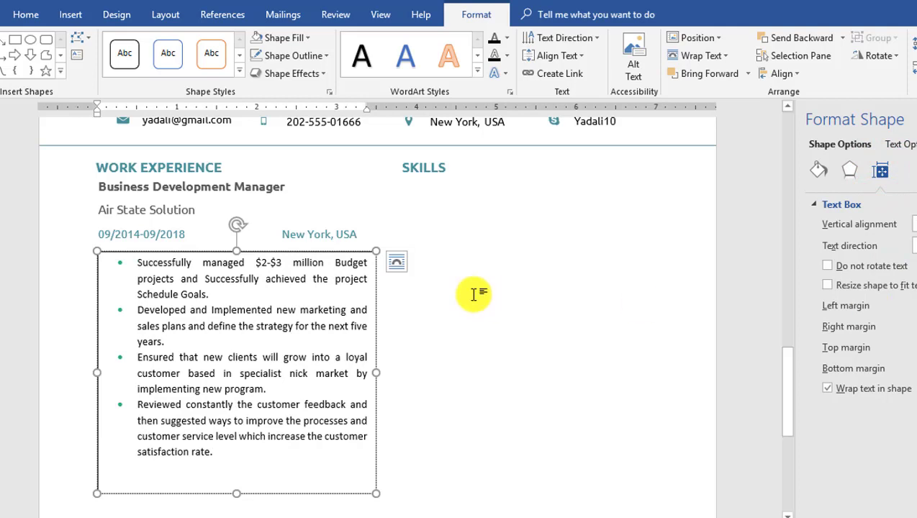
click(298, 40)
click(298, 205)
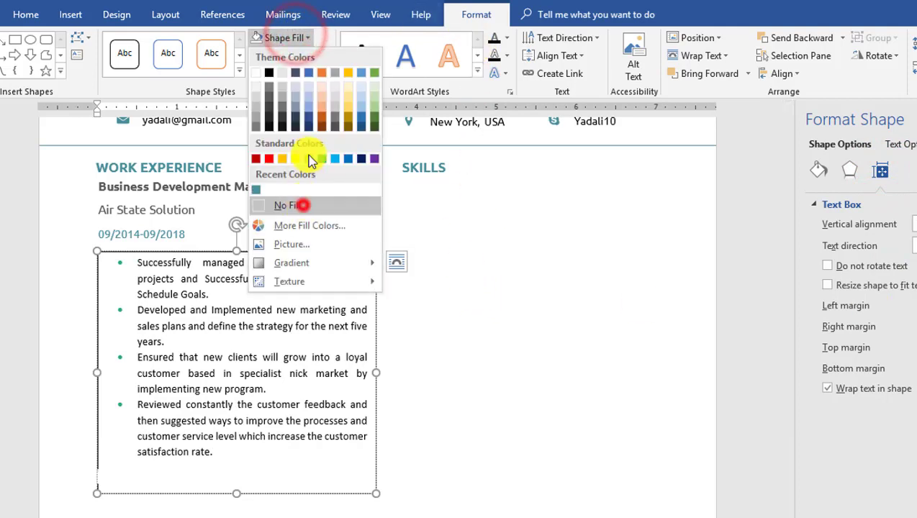
click(306, 56)
click(304, 226)
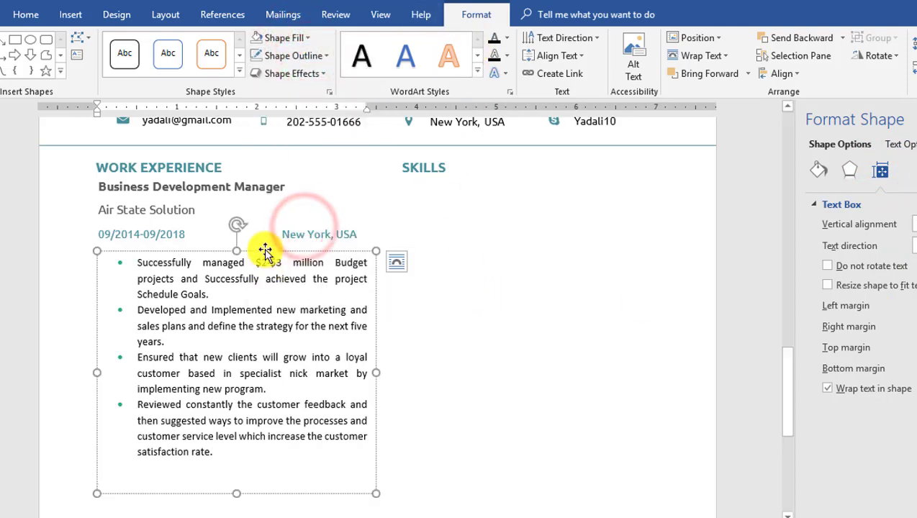
drag(267, 256, 253, 243)
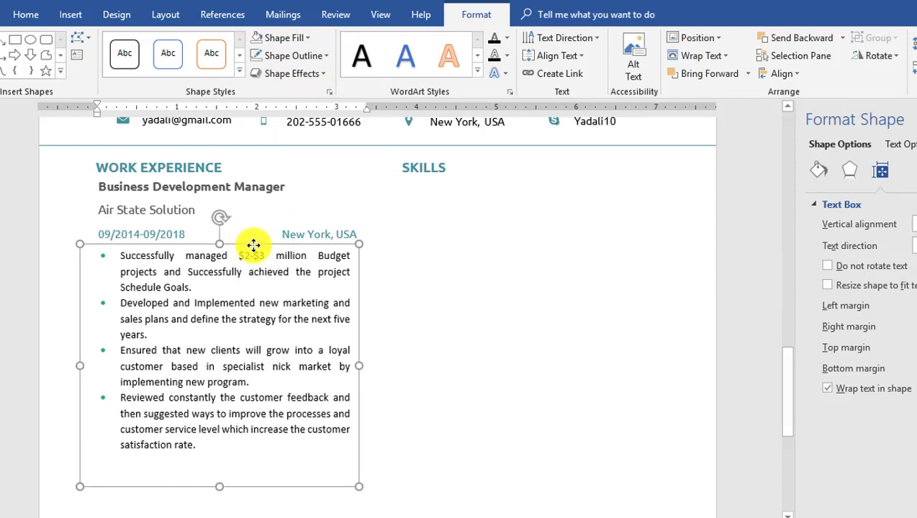
drag(359, 367, 367, 367)
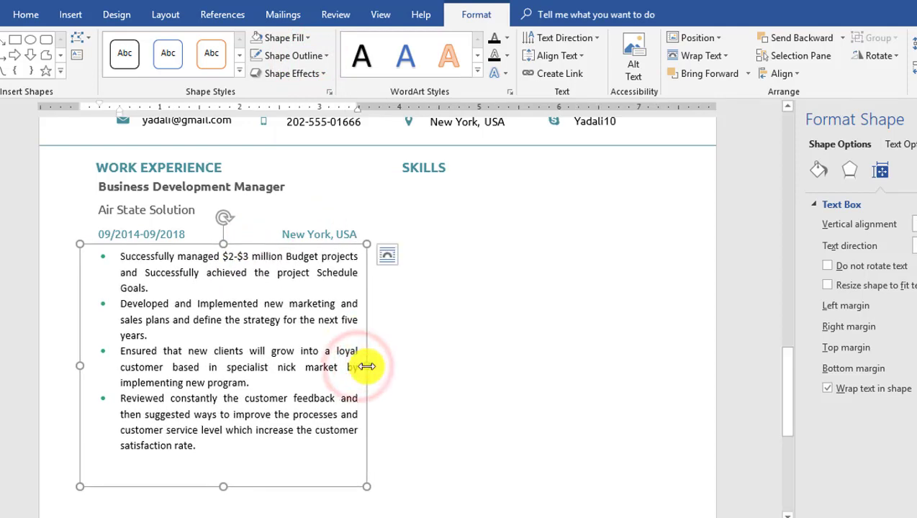
- Copy the job title below the bullets and change it to 'Business Development Assistant'
scroll(235, 244, up, 1)
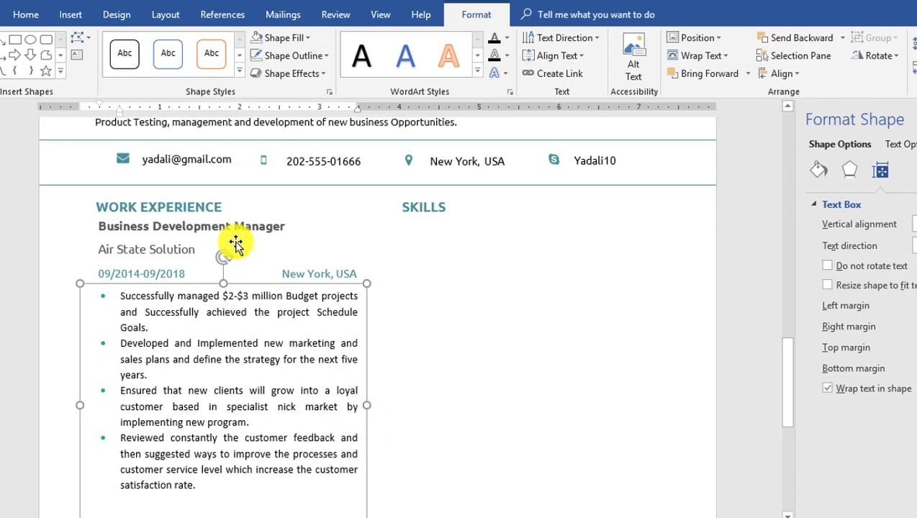
scroll(235, 244, down, 1)
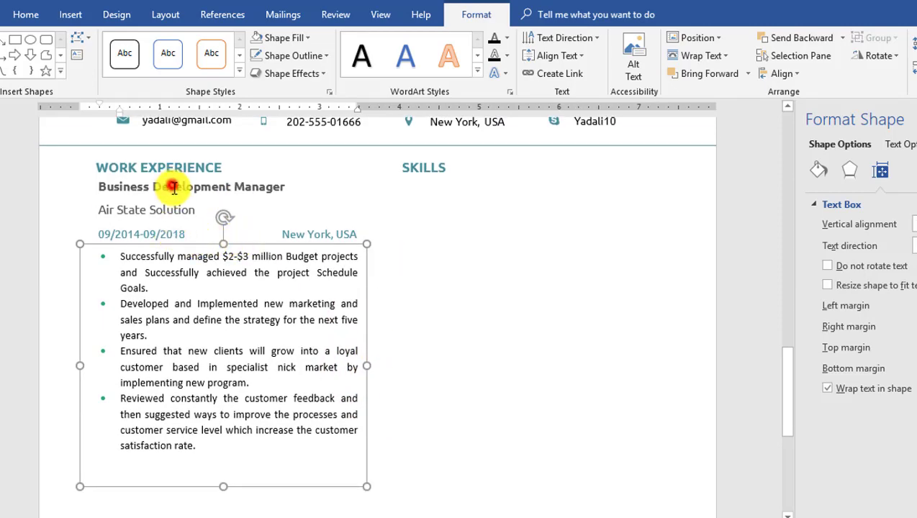
click(174, 188)
drag(254, 176, 243, 415)
scroll(243, 415, down, 3)
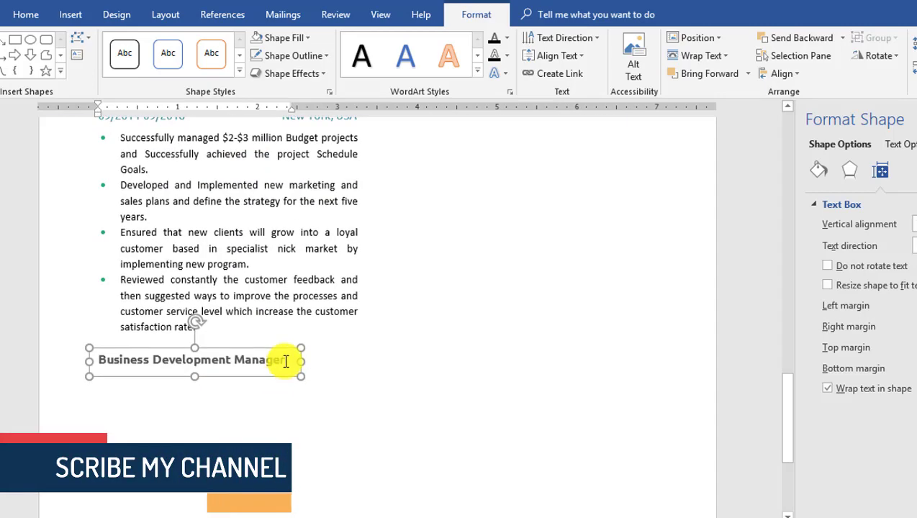
double_click(285, 361)
key(BackSpace)
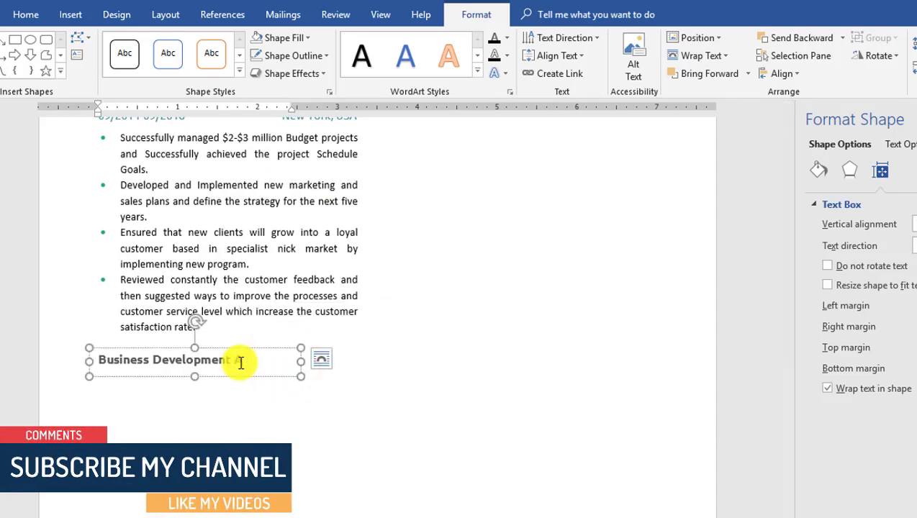
text(Assistant)
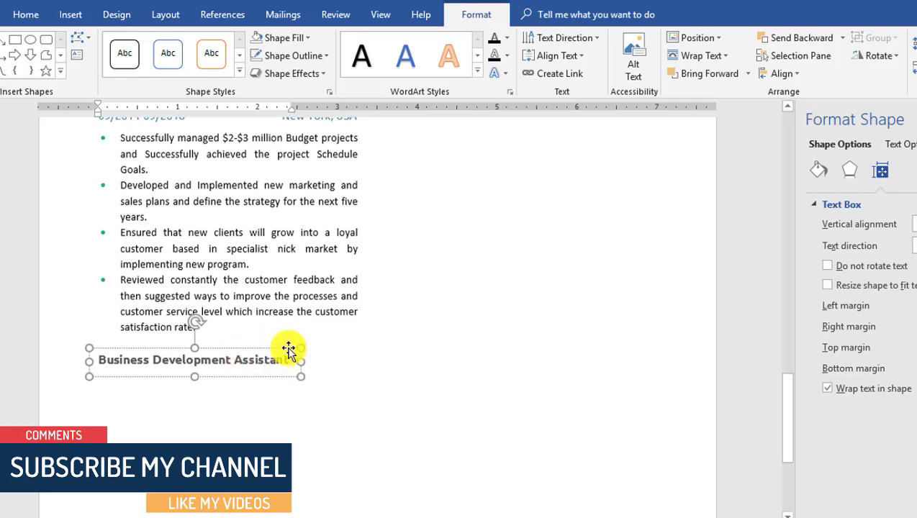
- Copy the Air State Solution, date and New York, USA boxes under the new title
scroll(289, 350, up, 3)
click(177, 209)
drag(178, 209, 186, 497)
click(172, 232)
scroll(170, 224, down, 1)
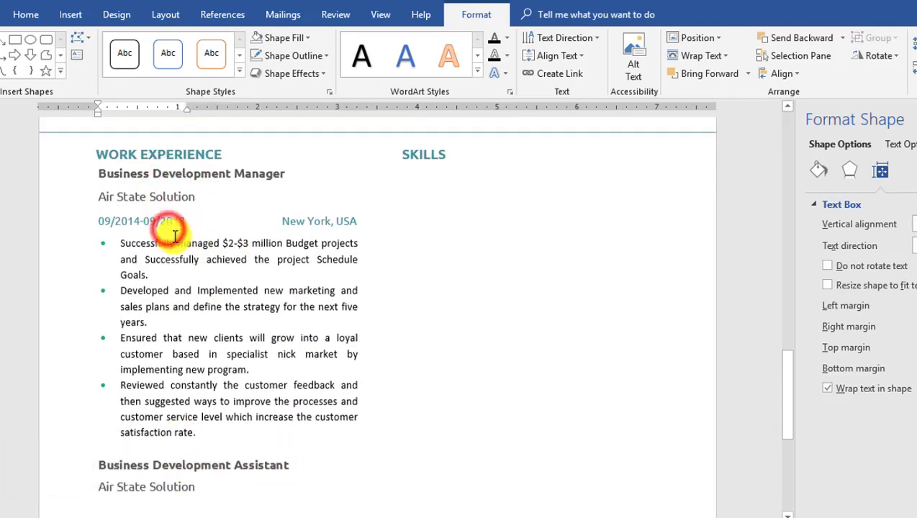
drag(168, 241, 167, 436)
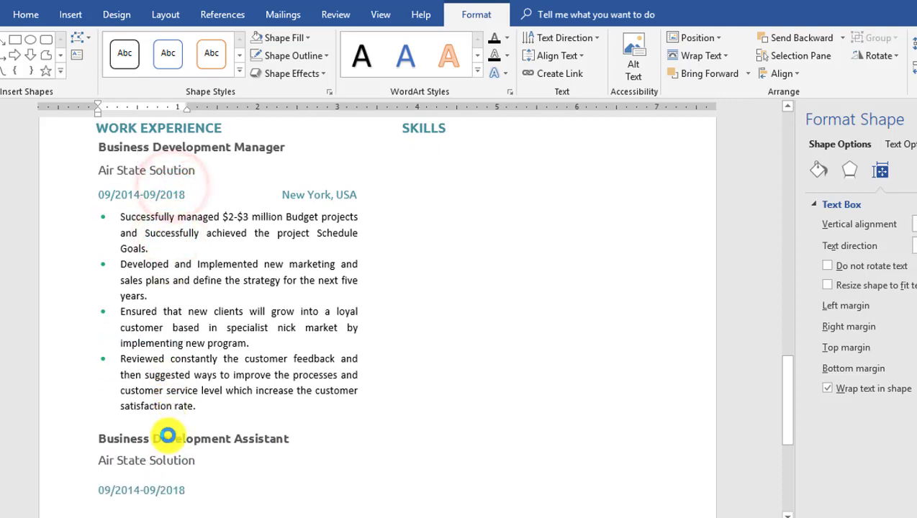
drag(307, 191, 313, 459)
scroll(324, 432, down, 3)
- Change the copied location to 'Chicago, USA', edit the copied date, and line up the boxes
drag(271, 370, 276, 369)
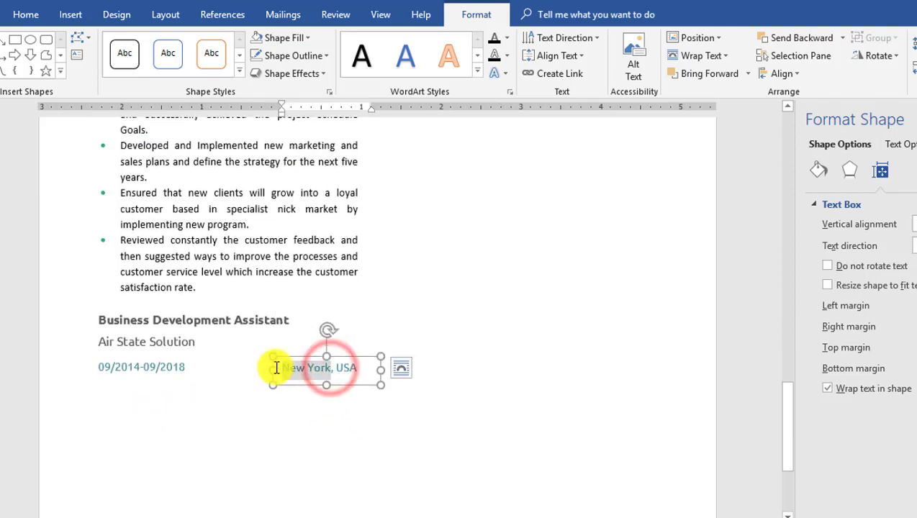
text(Chicago)
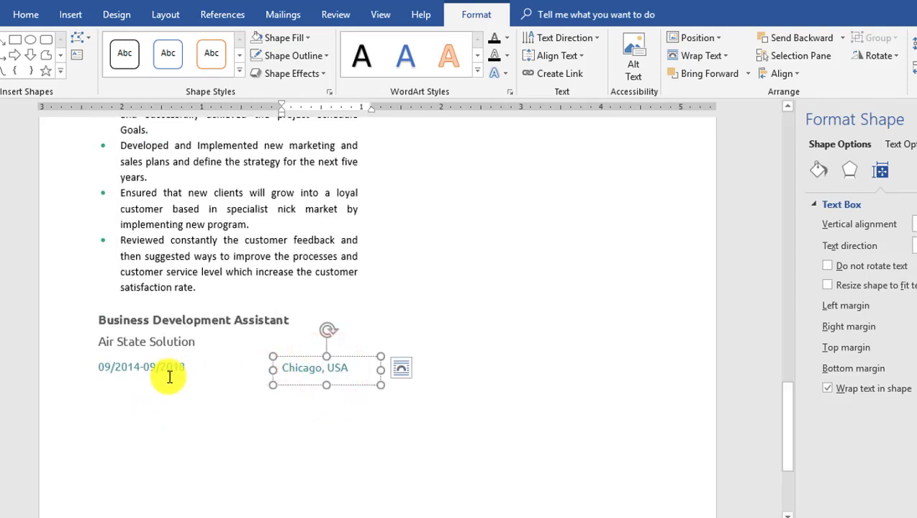
click(137, 368)
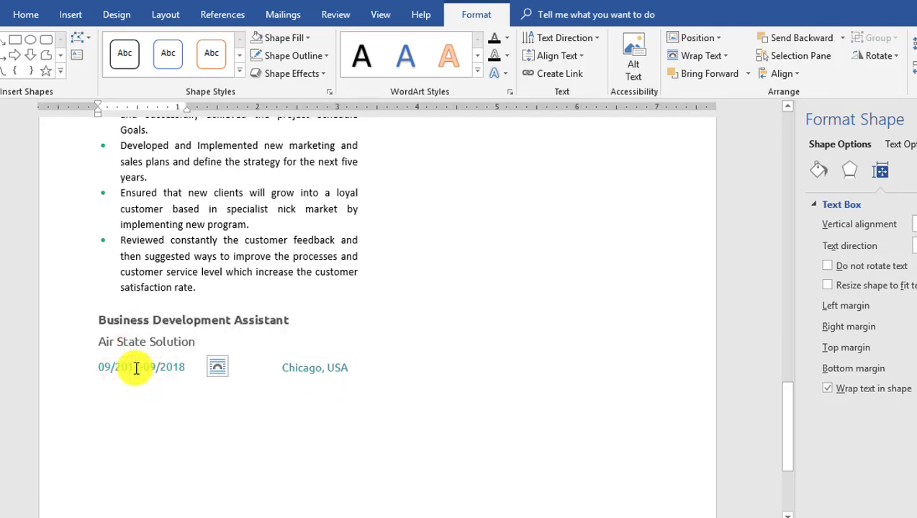
click(182, 367)
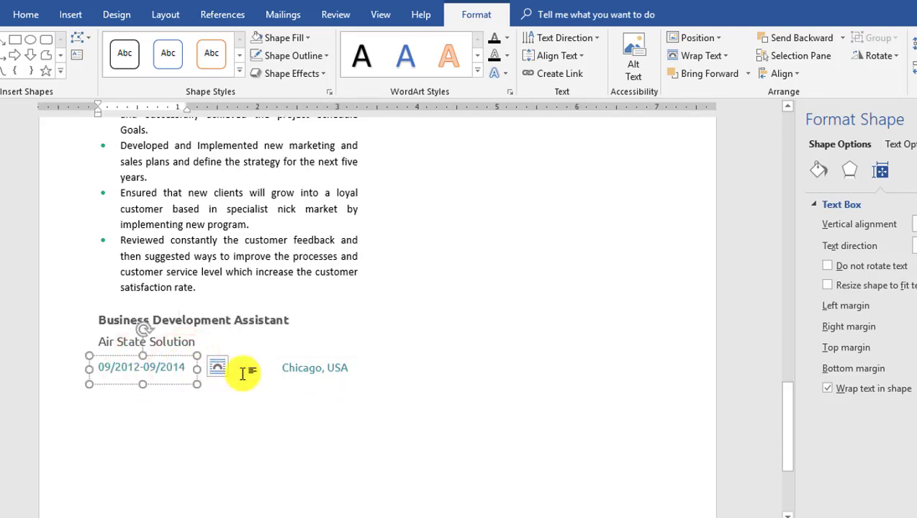
click(315, 368)
drag(381, 370, 362, 370)
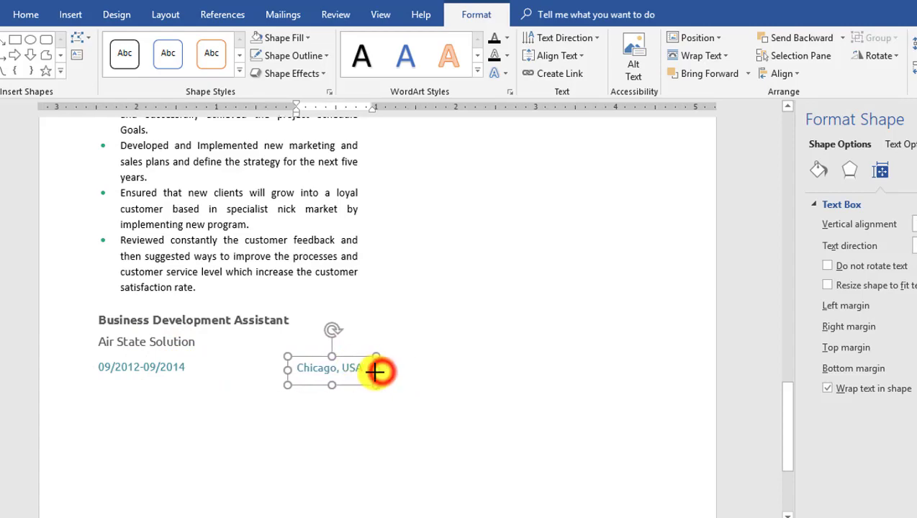
click(334, 418)
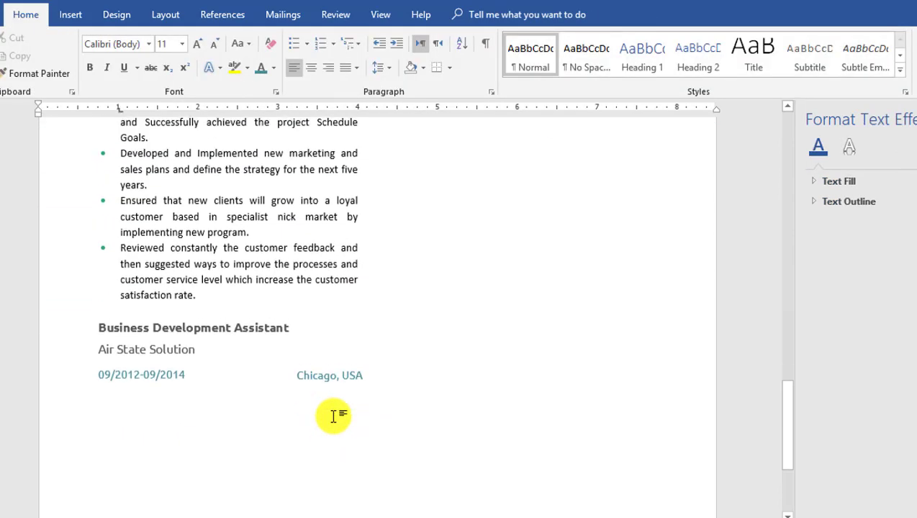
click(71, 14)
click(747, 69)
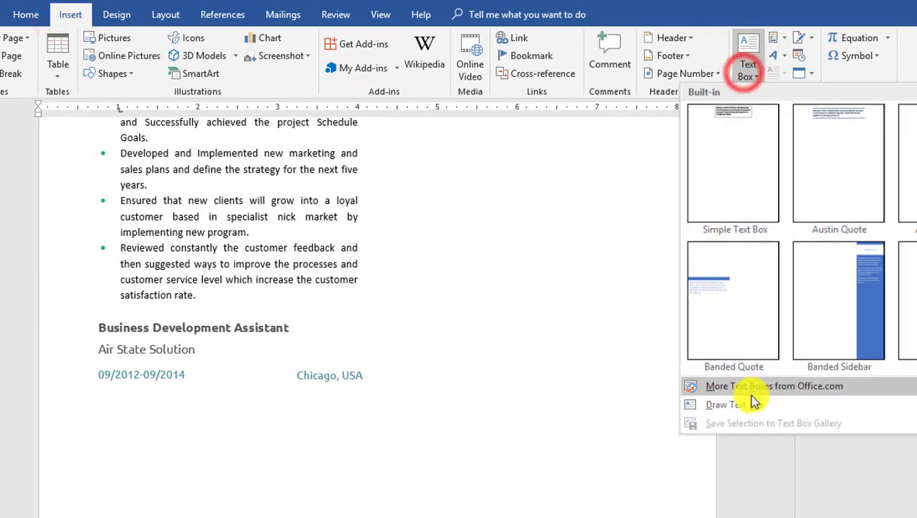
- Draw a text box under the Assistant heading with no fill and no outline
click(752, 404)
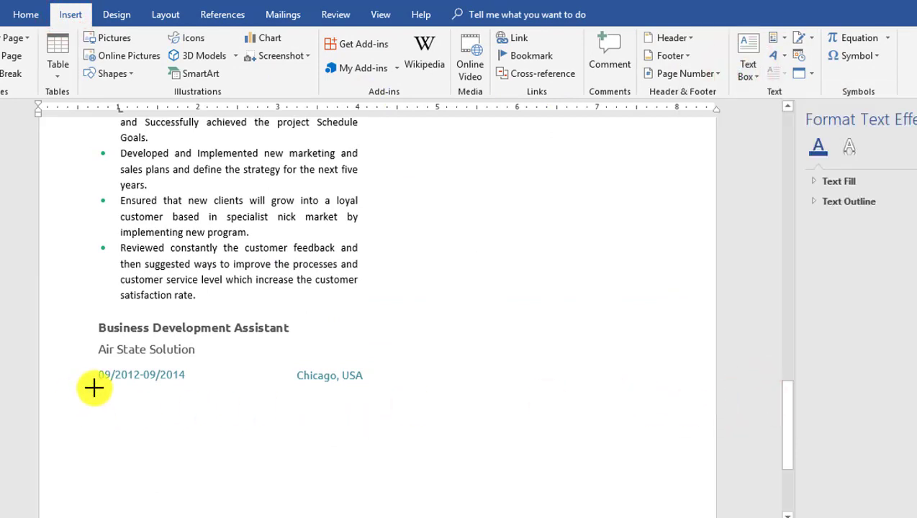
mouse_move(94, 389)
mouse_down()
mouse_move(315, 454)
mouse_move(352, 514)
mouse_move(352, 489)
mouse_move(359, 514)
mouse_up()
click(297, 38)
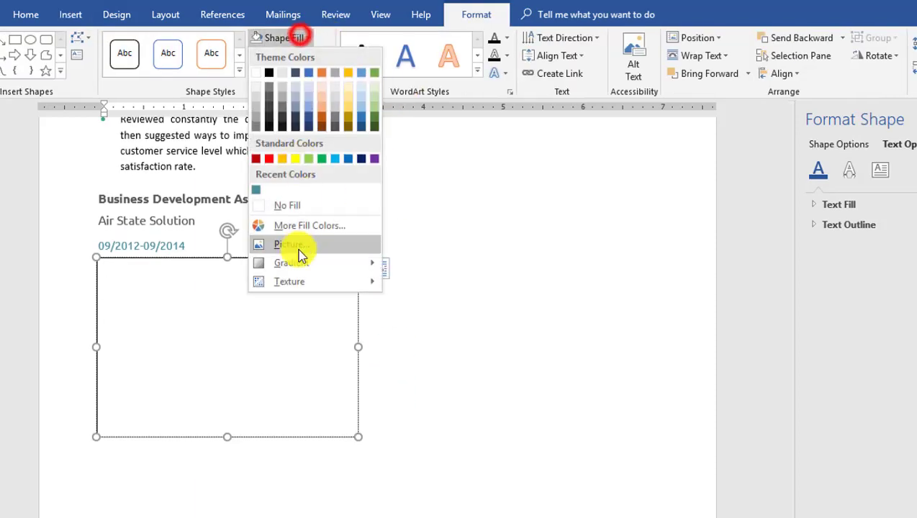
click(288, 205)
click(294, 55)
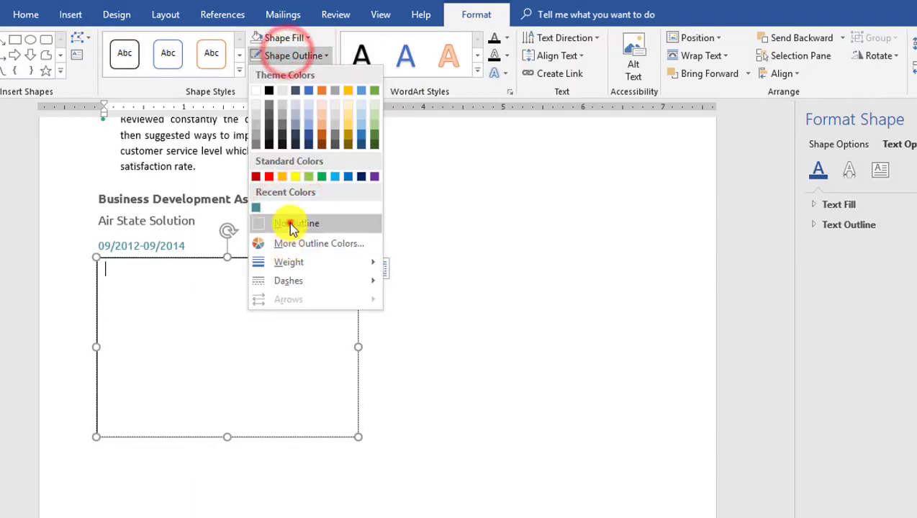
click(290, 223)
- Paste the four Assistant bullet points and fit the box to the column width
text(Increase the Customer satisfaction rate by 25% by improving the customer service. Planned, Supervise and coordinated daily activity of 3 junior business analysts. Improved the communication with the marketing department to better understand the competitive Position. Directed the creation and implementation of business continuity plan, and the management of Audit programs.)
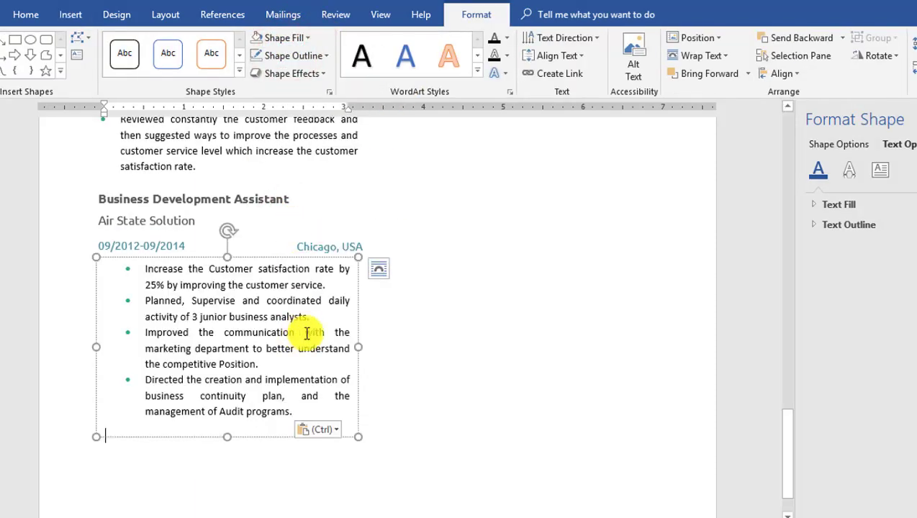
drag(265, 260, 239, 256)
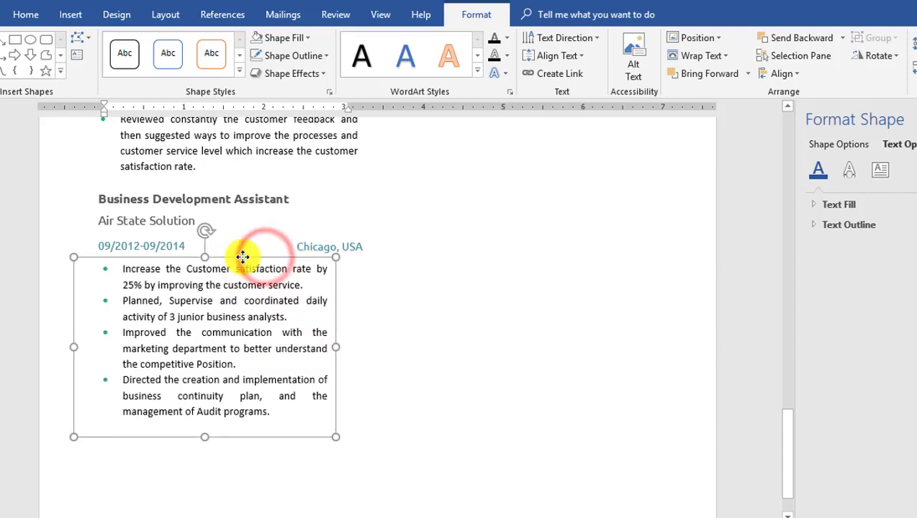
drag(338, 347, 370, 347)
click(310, 418)
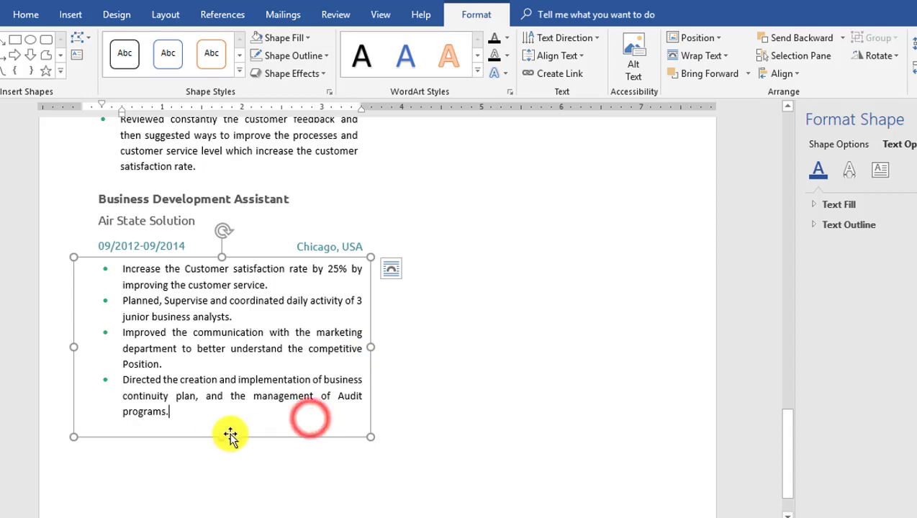
drag(221, 437, 221, 425)
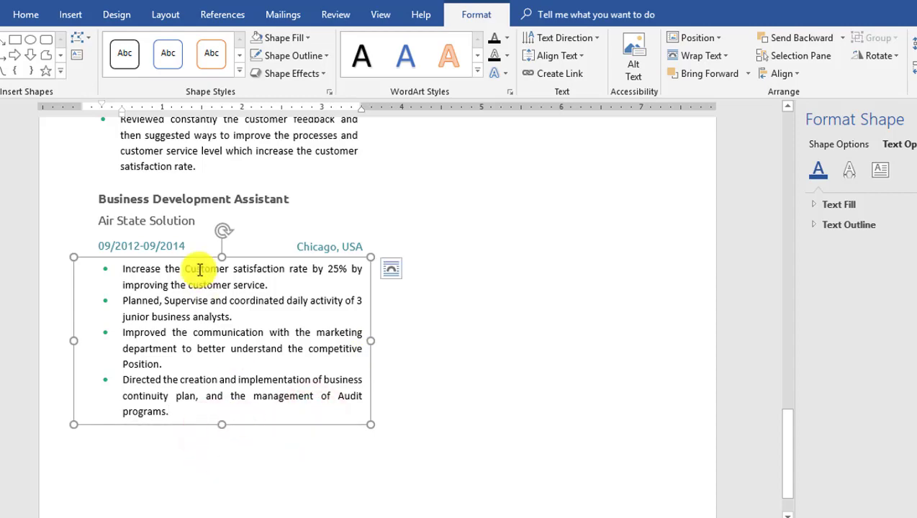
scroll(199, 272, up, 5)
- Duplicate the teal WORK EXPERIENCE heading box
click(189, 166)
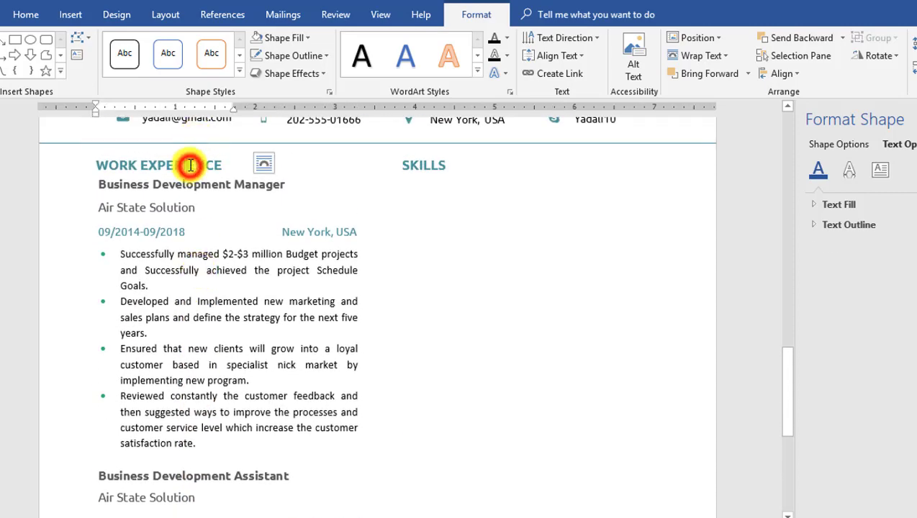
drag(194, 154, 196, 156)
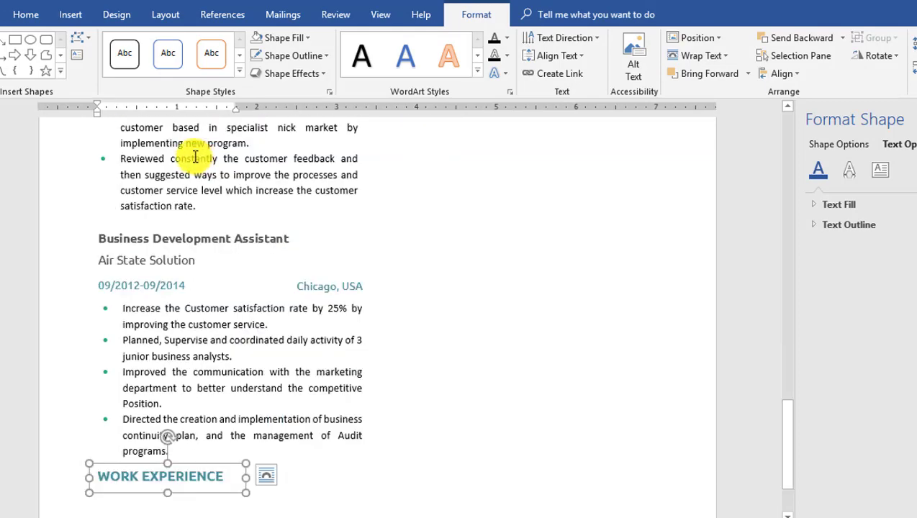
key(Down)
key(Down)
key(Down)
key(Down)
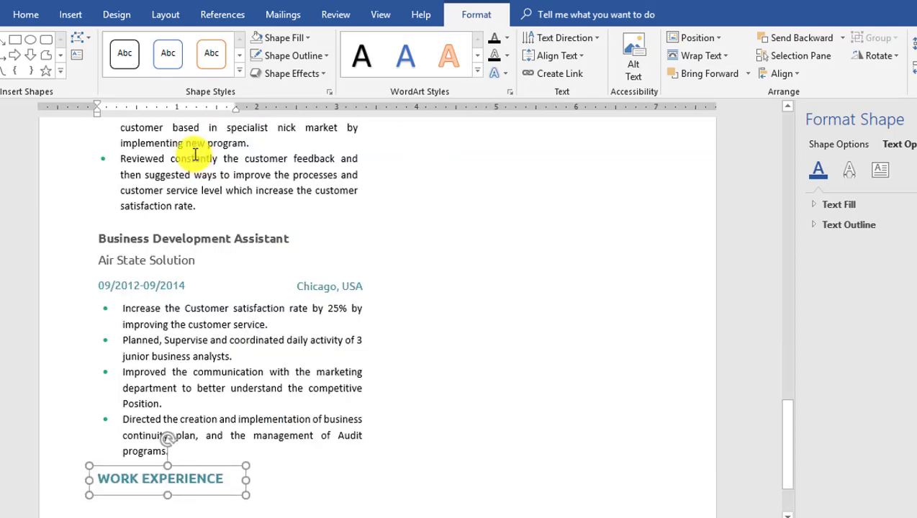
scroll(234, 198, down, 2)
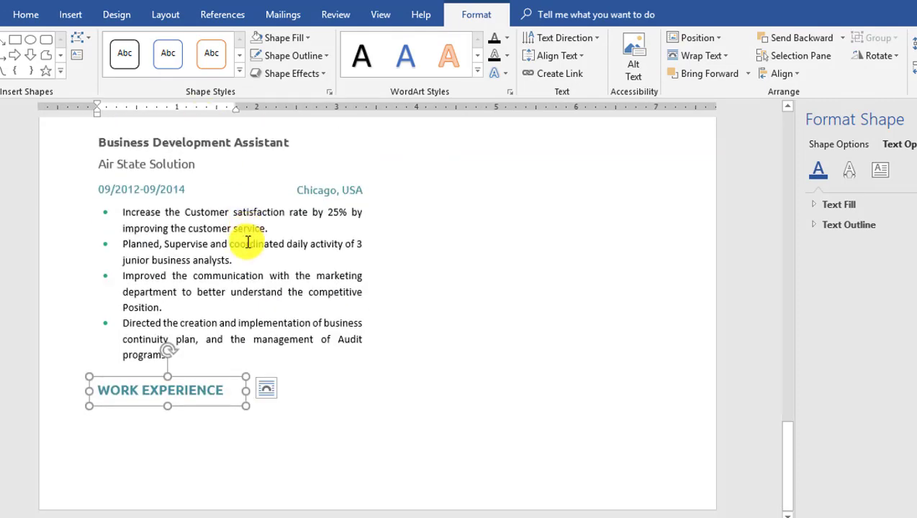
scroll(243, 241, up, 1)
scroll(243, 242, down, 1)
- Move the heading copy to the top of the right column and retype its text
drag(178, 381, 513, 273)
scroll(547, 346, up, 2)
drag(558, 382, 419, 382)
text(Plan)
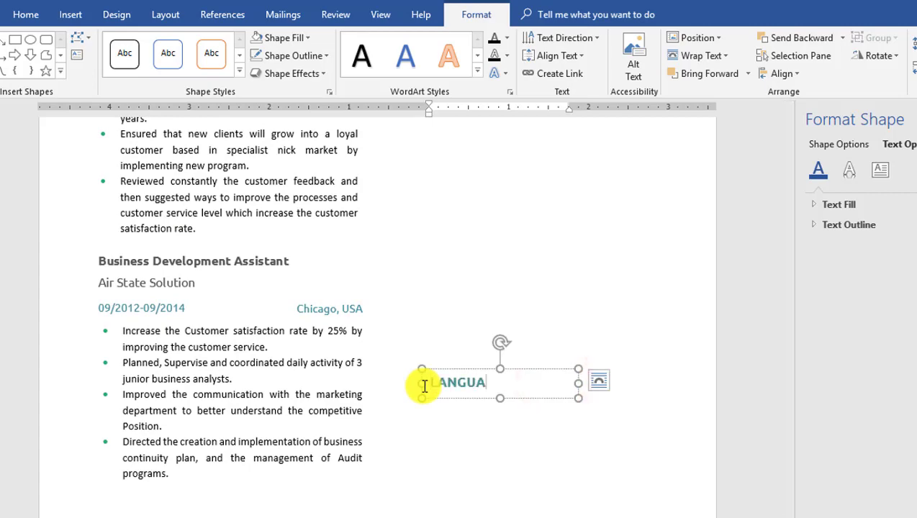
scroll(425, 386, up, 6)
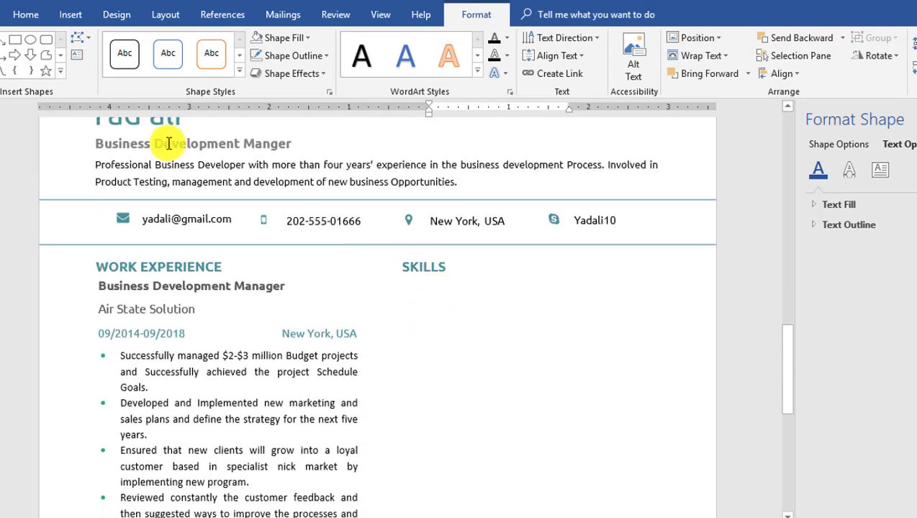
click(71, 15)
- Draw a small rounded rectangle under SKILLS, fill it teal and remove its outline
click(119, 74)
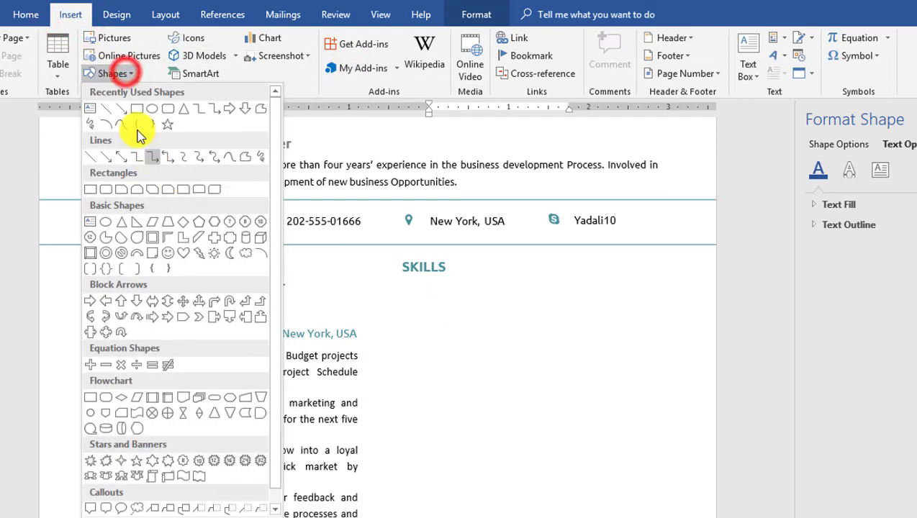
click(169, 109)
drag(401, 276, 452, 298)
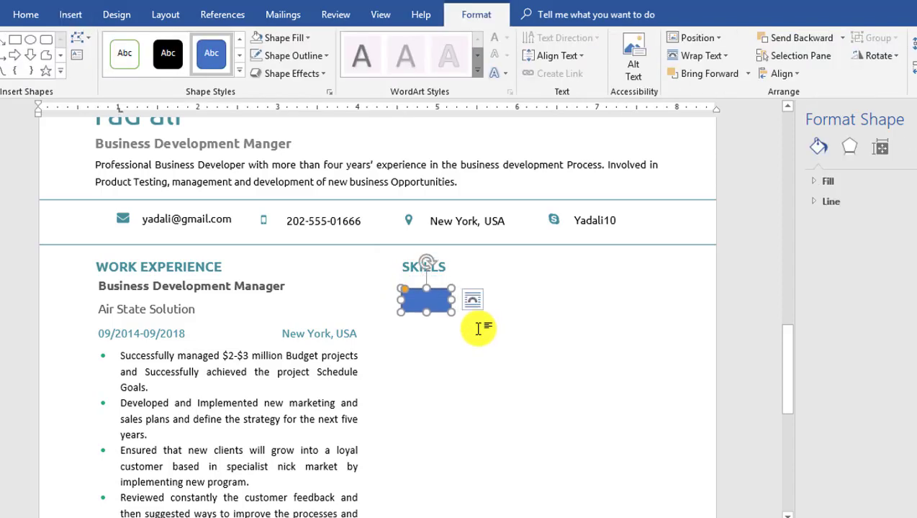
click(305, 38)
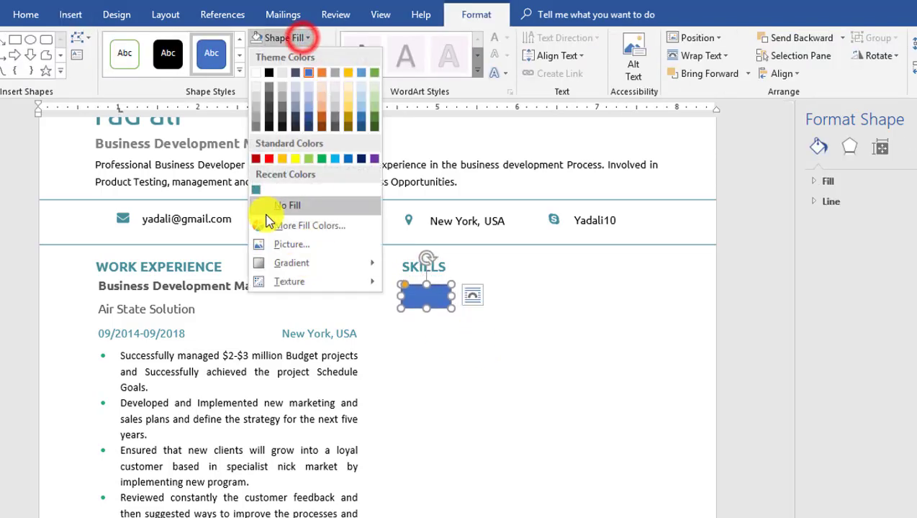
click(256, 189)
click(293, 55)
click(291, 221)
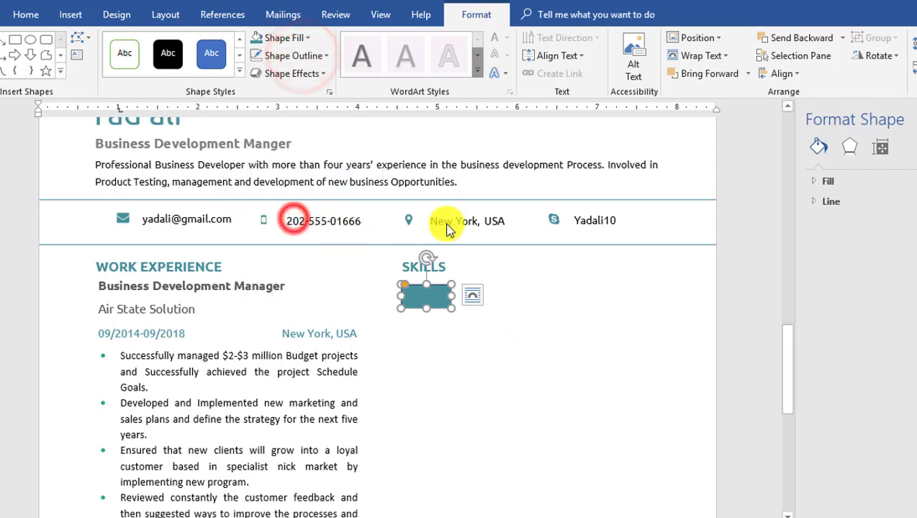
ctrl+scroll(467, 336, up, 4)
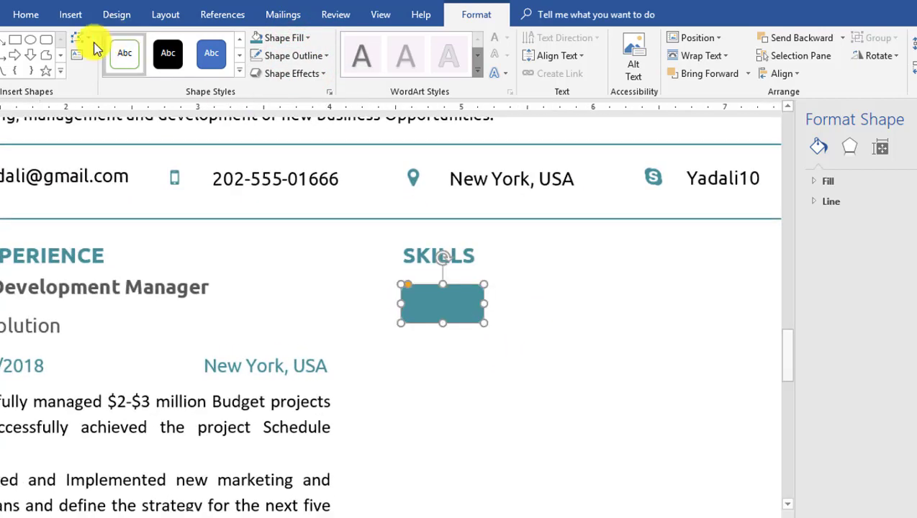
click(70, 14)
click(747, 70)
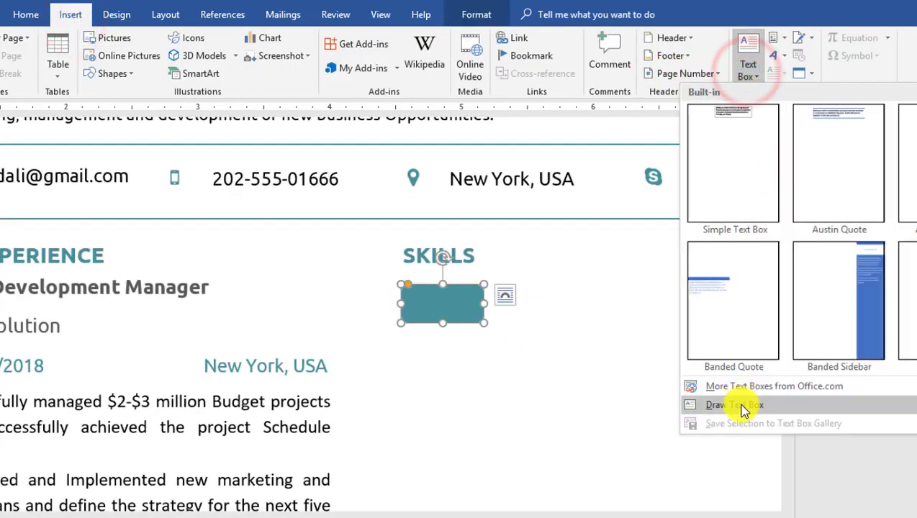
- Draw an unfilled, borderless text box over the teal rectangle containing 'seo'
click(742, 405)
mouse_move(407, 282)
mouse_down()
mouse_move(434, 319)
mouse_move(471, 328)
mouse_up()
text(seo)
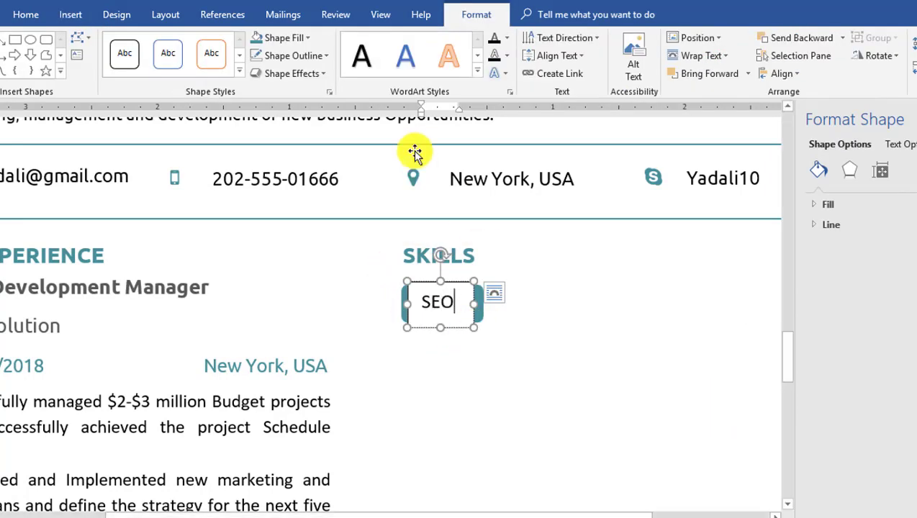
click(307, 38)
click(298, 205)
click(321, 58)
click(308, 203)
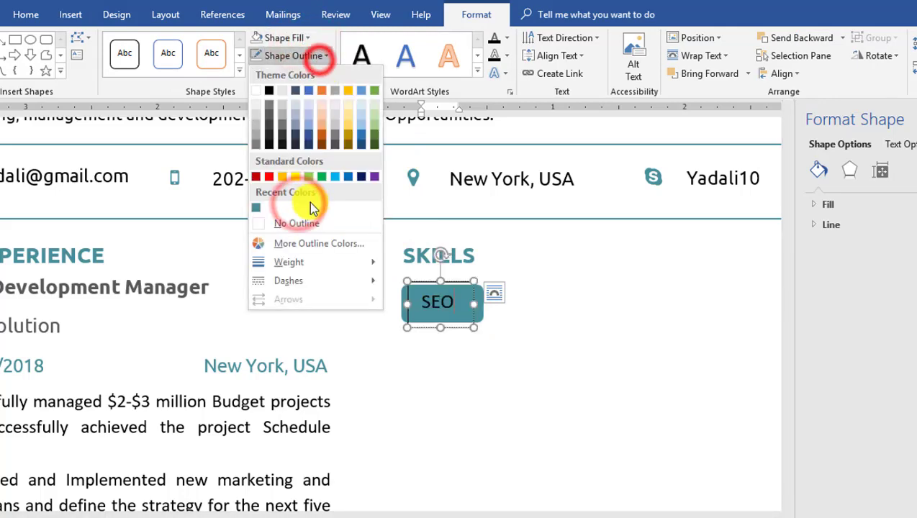
- Make the SEO label text white
double_click(449, 292)
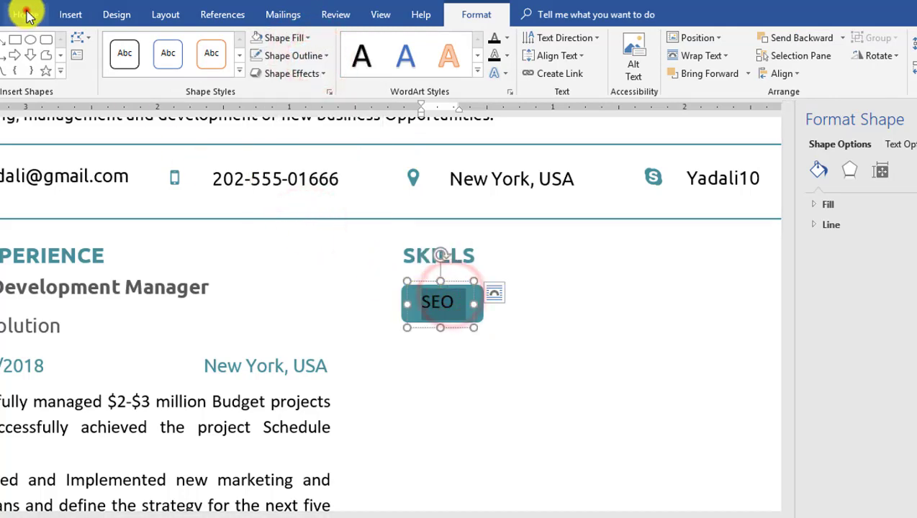
click(26, 14)
click(279, 68)
click(257, 117)
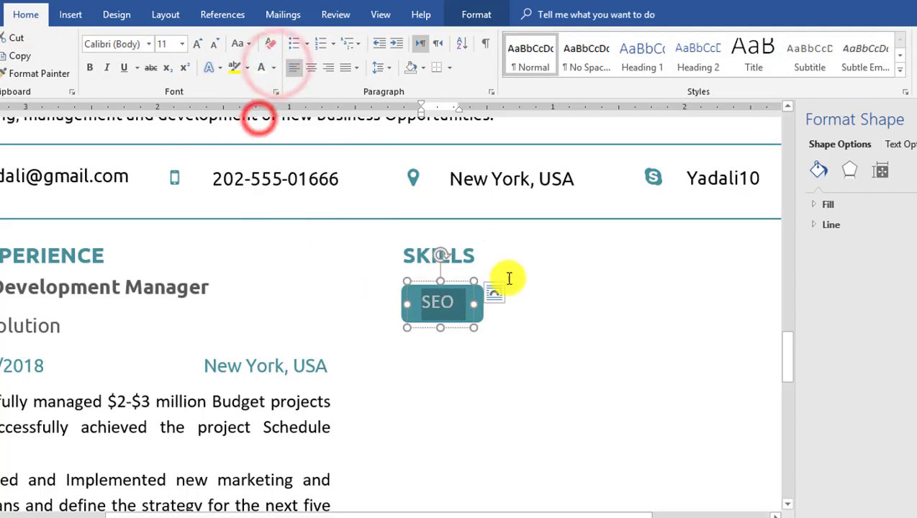
- Group the SEO label with the teal rectangle into a single tag
click(480, 304)
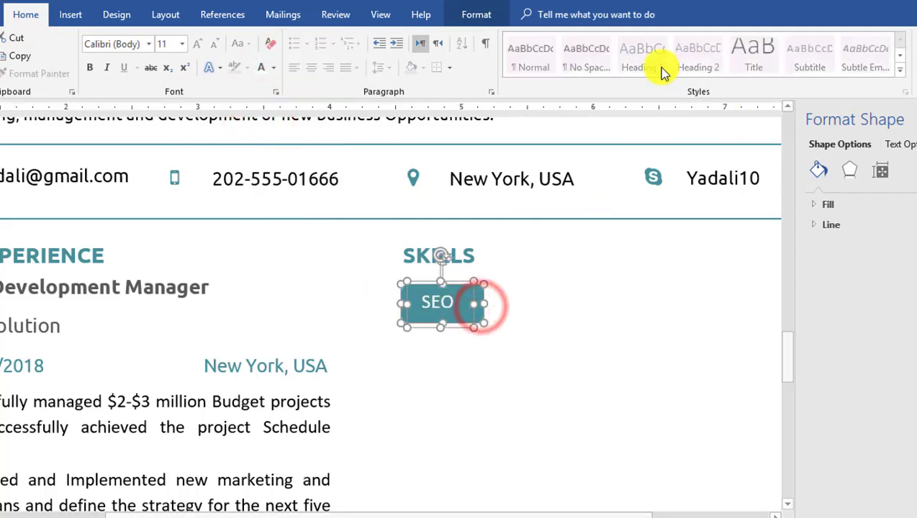
click(475, 15)
click(882, 37)
click(885, 57)
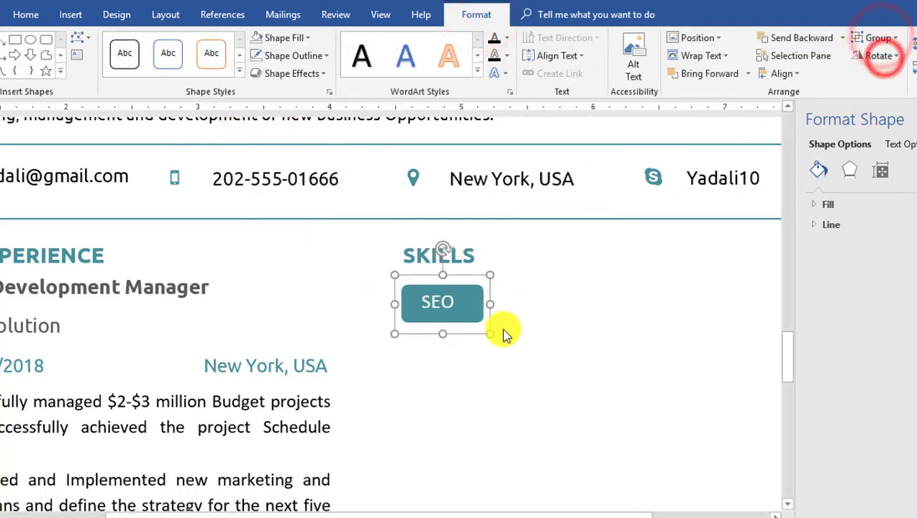
drag(490, 305, 480, 309)
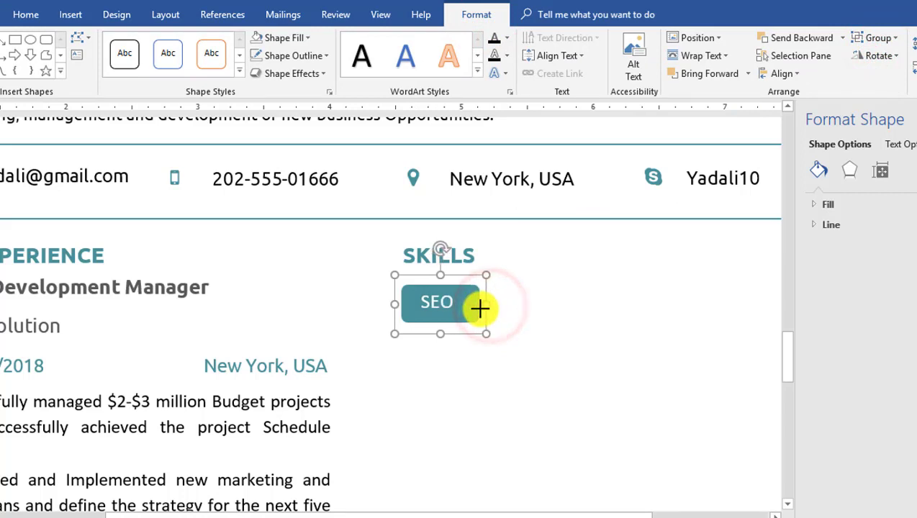
- Copy the SEO tag to its right and clear the copy's text
click(456, 300)
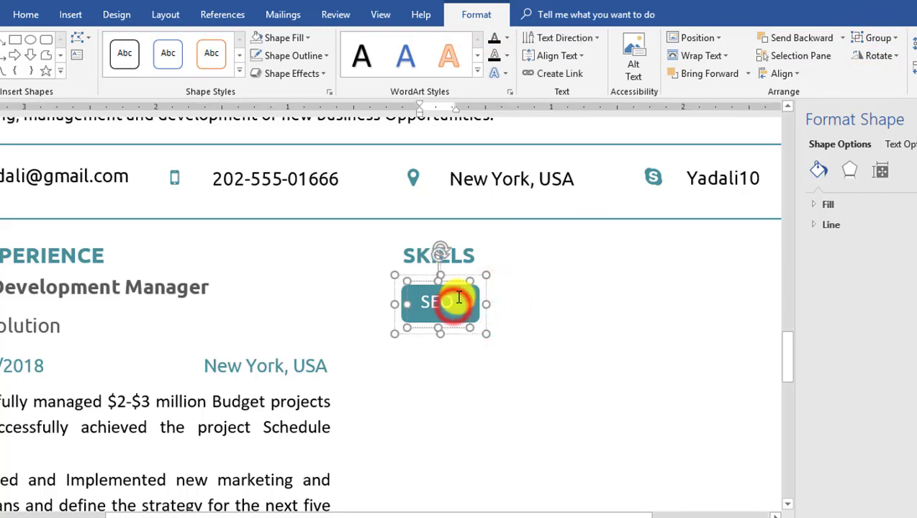
drag(478, 288, 640, 310)
click(542, 301)
drag(557, 298, 518, 303)
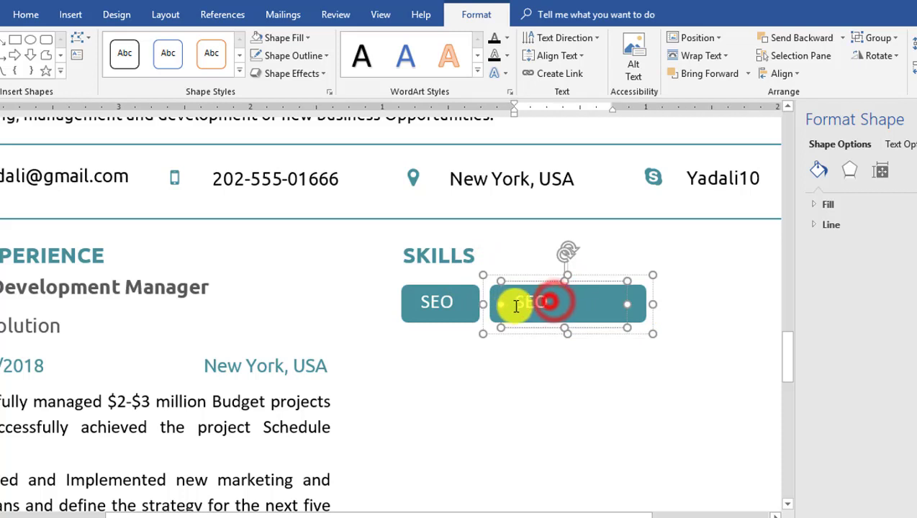
key(Delete)
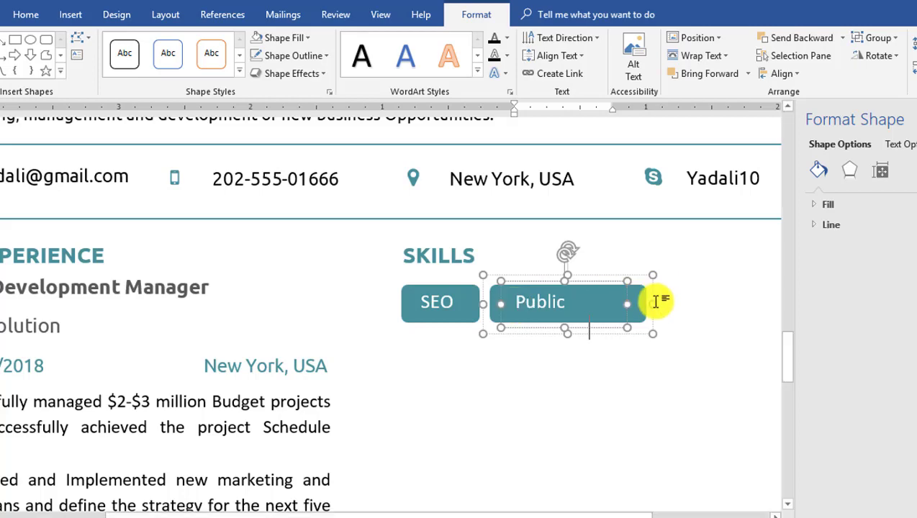
- Widen the copied tag so 'Public Speaking' fits on one line
drag(653, 304, 680, 304)
click(916, 120)
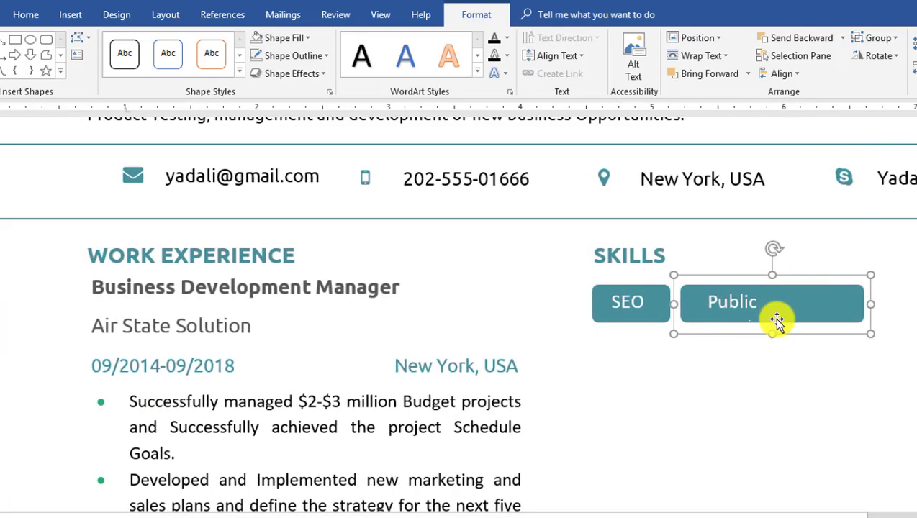
drag(873, 304, 875, 304)
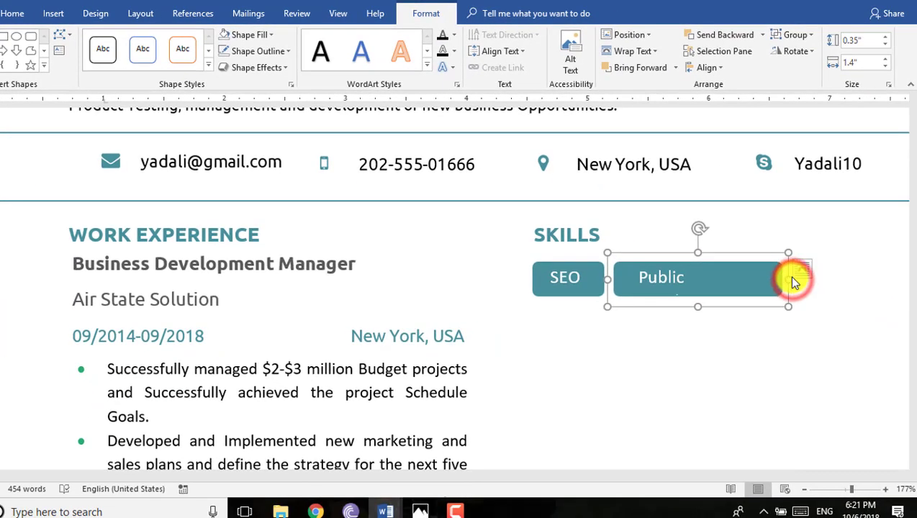
drag(792, 279, 793, 279)
click(750, 339)
scroll(750, 339, down, 4)
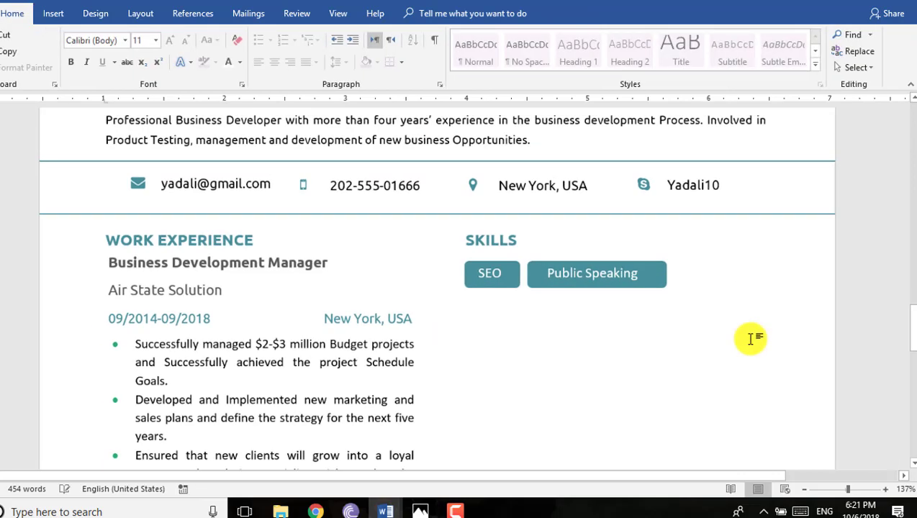
- Copy the Public Speaking tag to the right as a Teamwork tag sized to fit
click(655, 272)
drag(651, 267, 835, 289)
click(826, 288)
text(Teamwork)
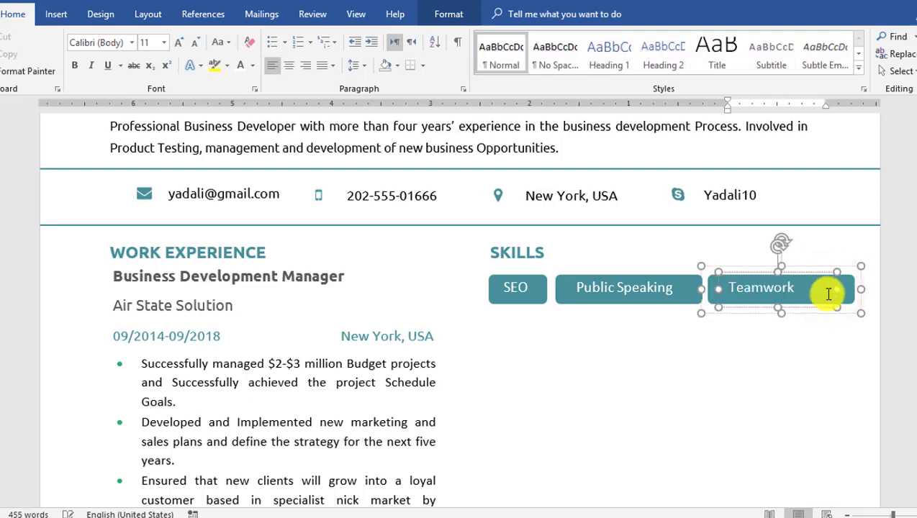
drag(861, 291, 827, 289)
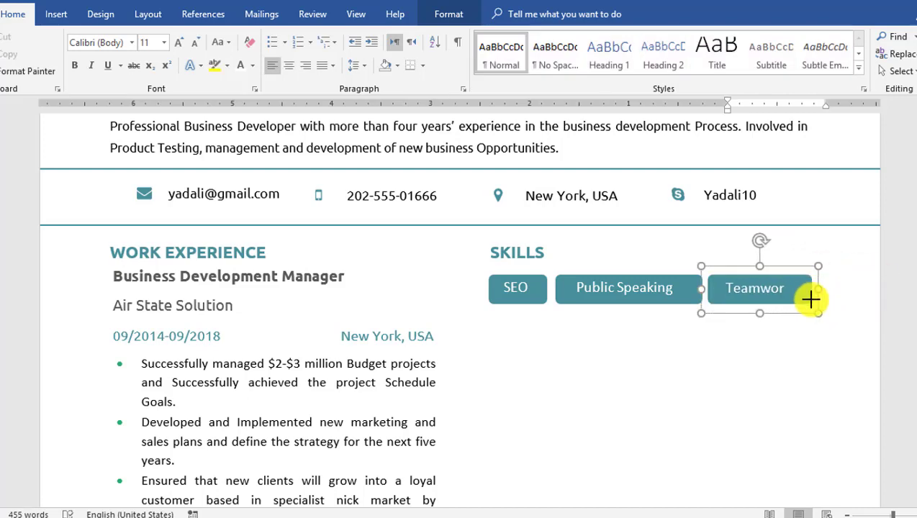
- Copy the SEO tag onto a second row as a widened Google Analytics tag
drag(547, 301, 624, 331)
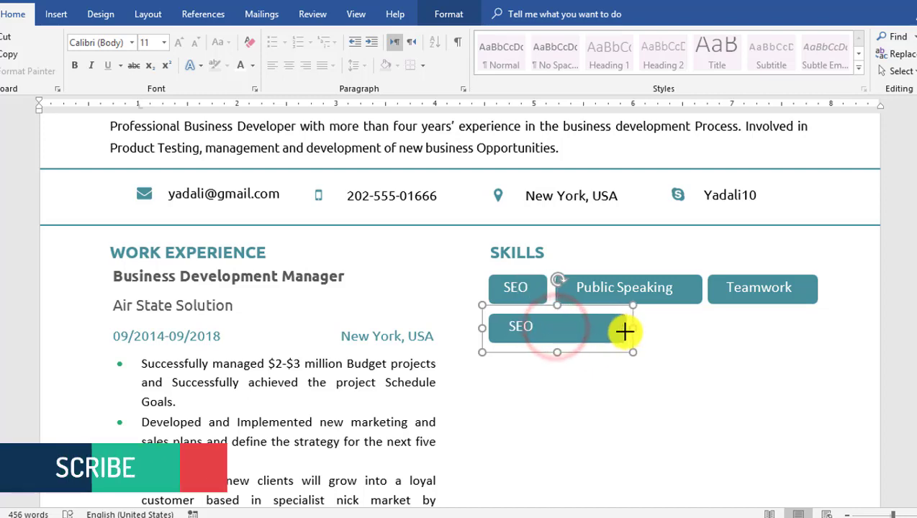
double_click(536, 327)
text(Google)
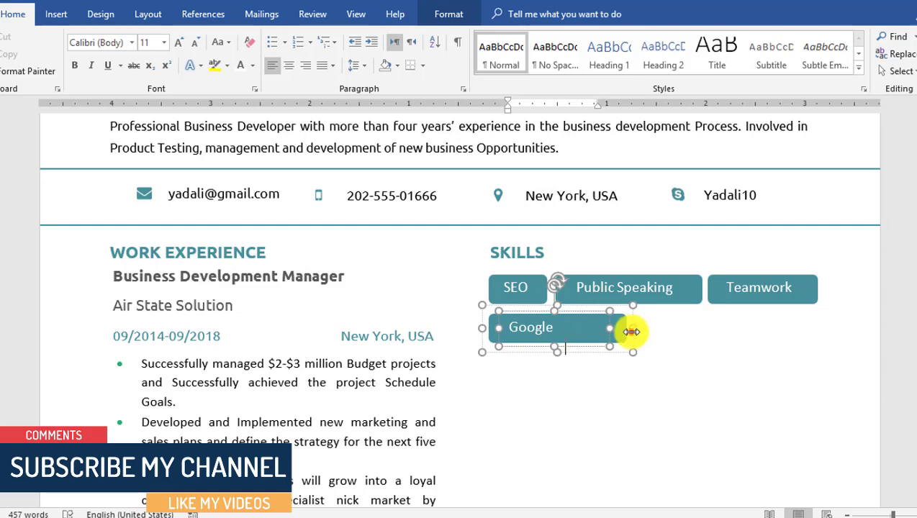
drag(631, 332, 757, 320)
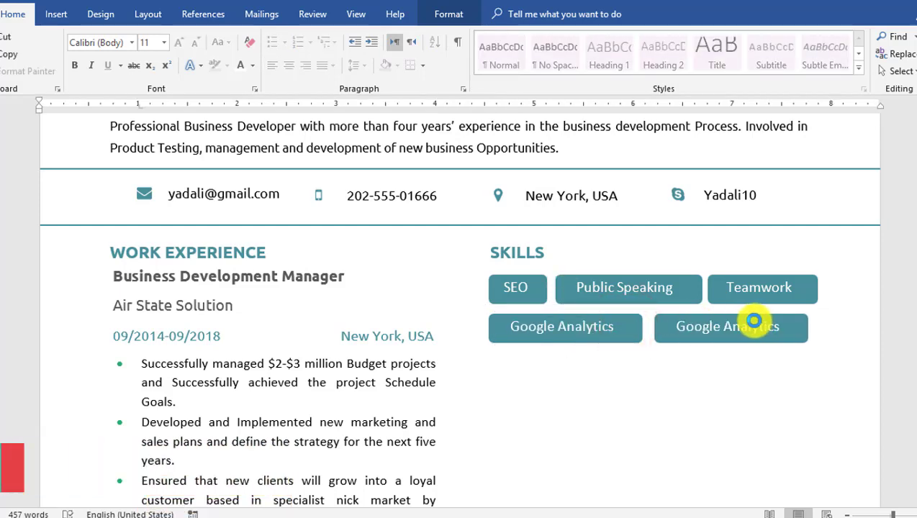
- Retype the duplicate Google Analytics tag as Research and narrow it to fit
click(783, 328)
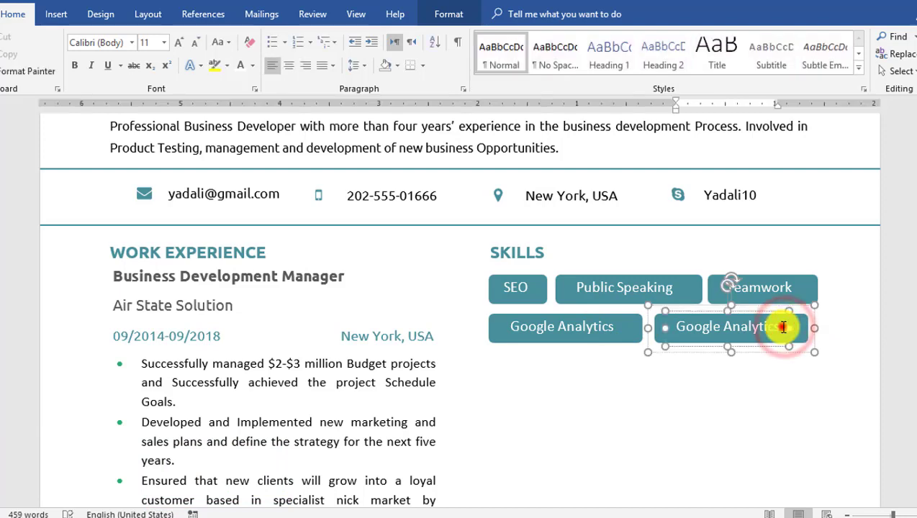
drag(783, 327, 700, 329)
text(Research)
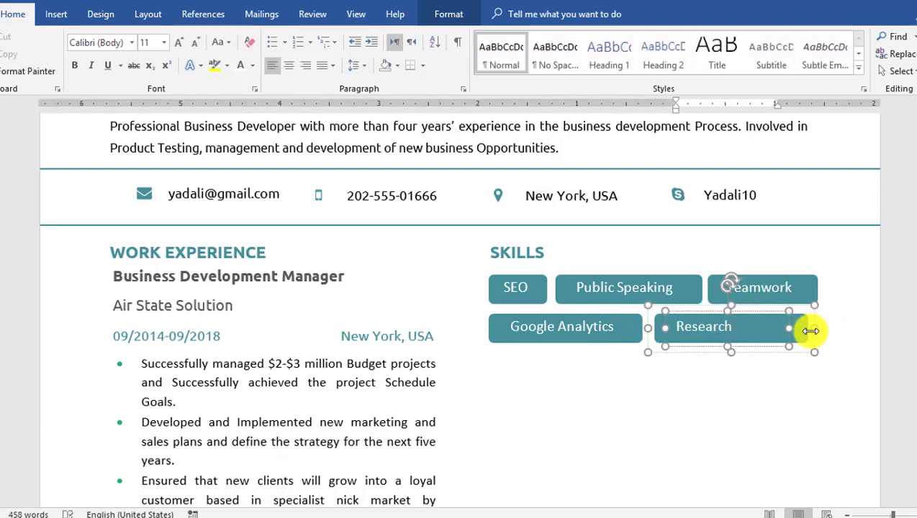
drag(811, 331, 751, 332)
click(731, 337)
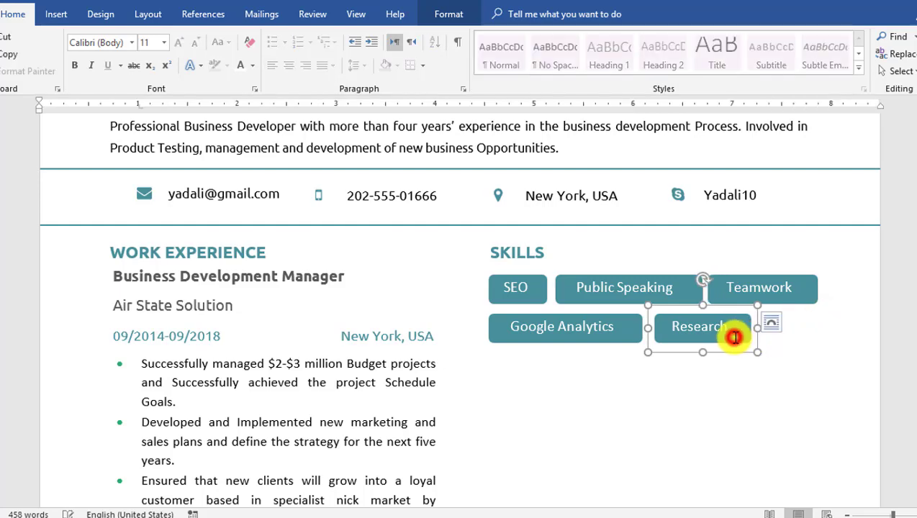
- Resize and reposition the second-row tag to fit 'Sales and Marketing'
scroll(731, 267, up, 2)
scroll(742, 354, down, 3)
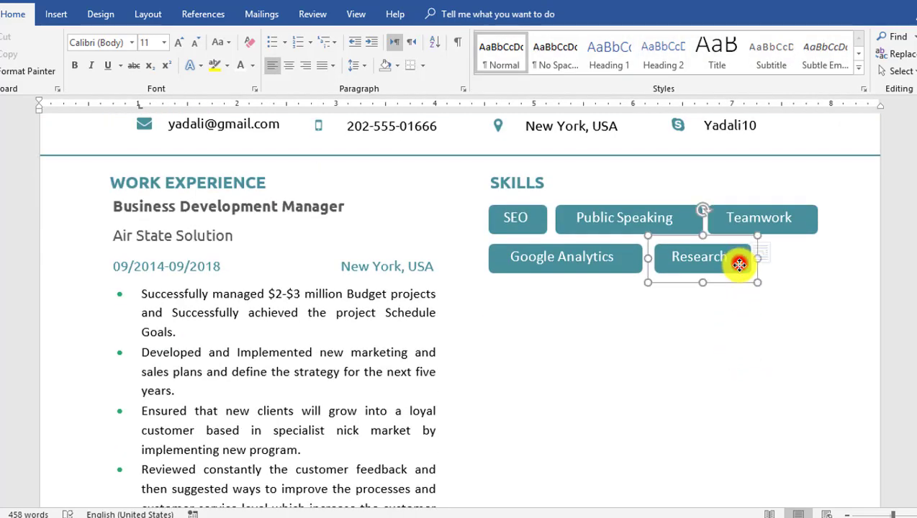
click(739, 264)
drag(757, 258, 811, 259)
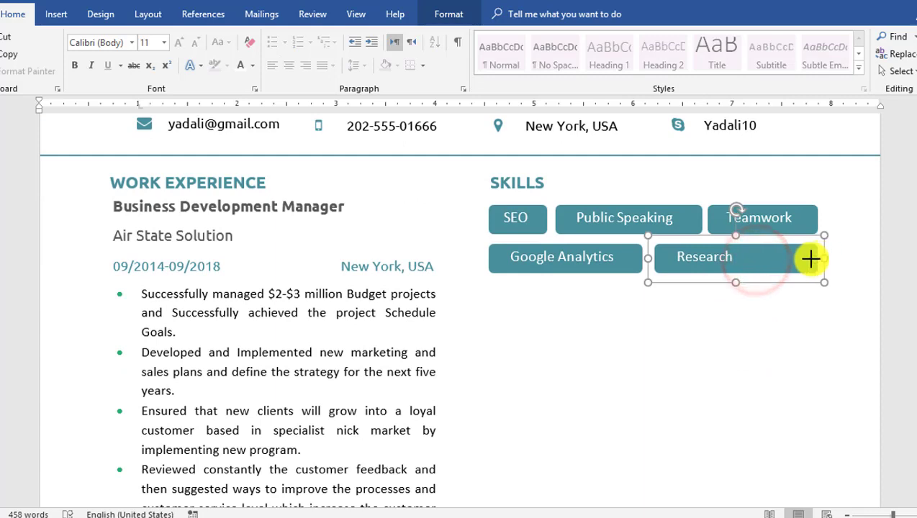
click(738, 259)
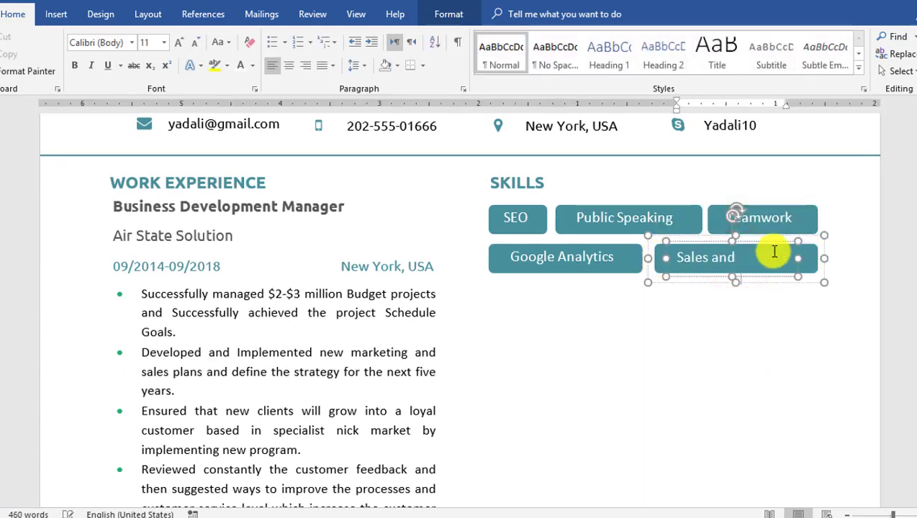
drag(824, 259, 839, 258)
key(Left)
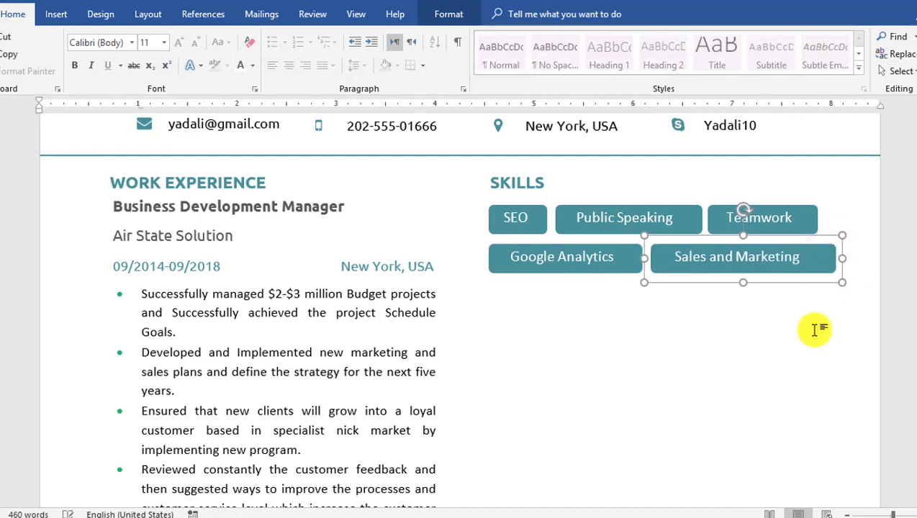
- Copy the Google Analytics tag onto a third row as Email Marketing
click(510, 263)
ctrl+drag(494, 262, 504, 295)
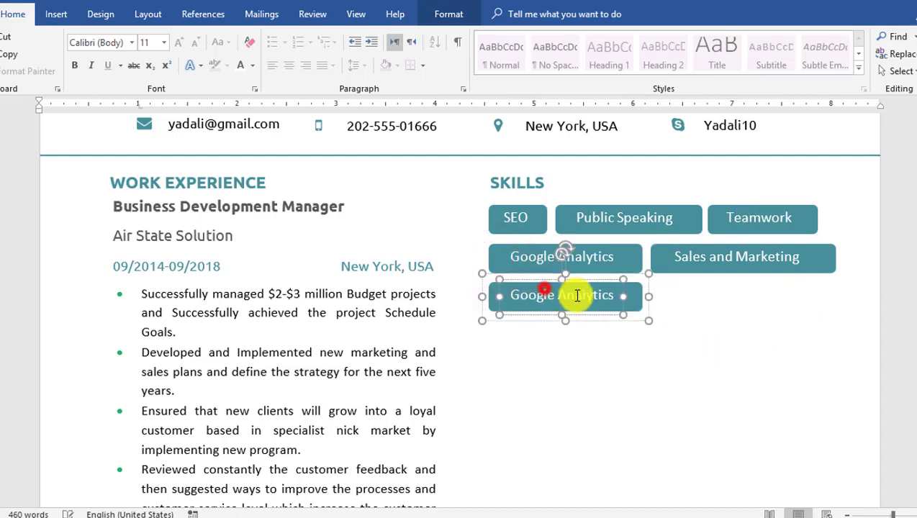
drag(608, 296, 524, 295)
text(E)
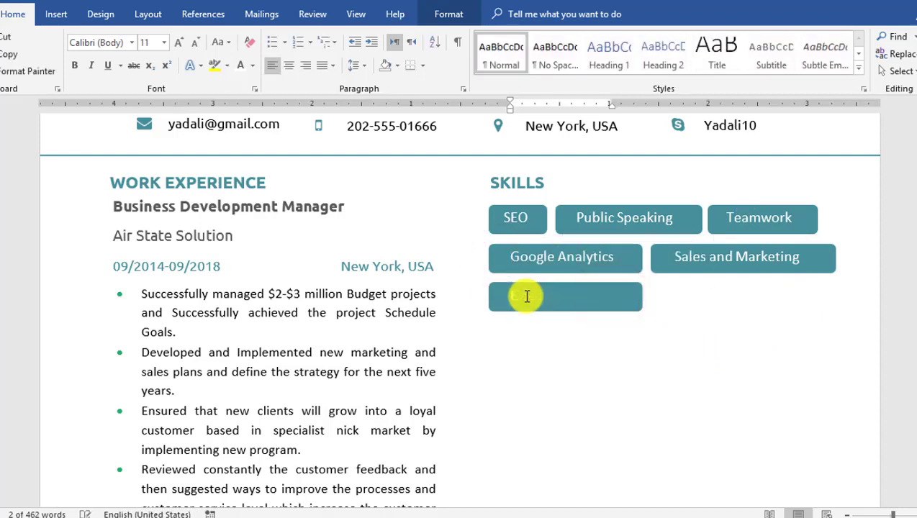
text(mail Marketing)
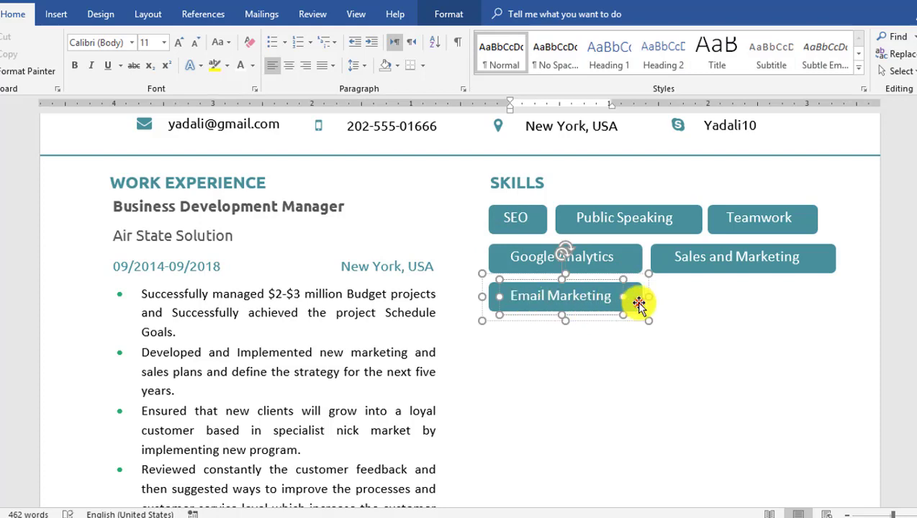
- Add a Negotiation tag beside Email Marketing, sized to fit the word
ctrl+drag(638, 303, 799, 303)
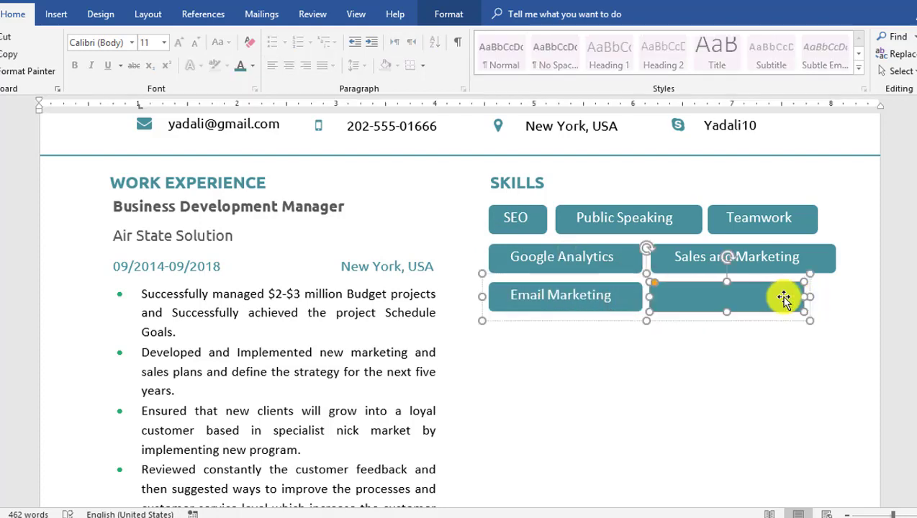
key(ctrl+z)
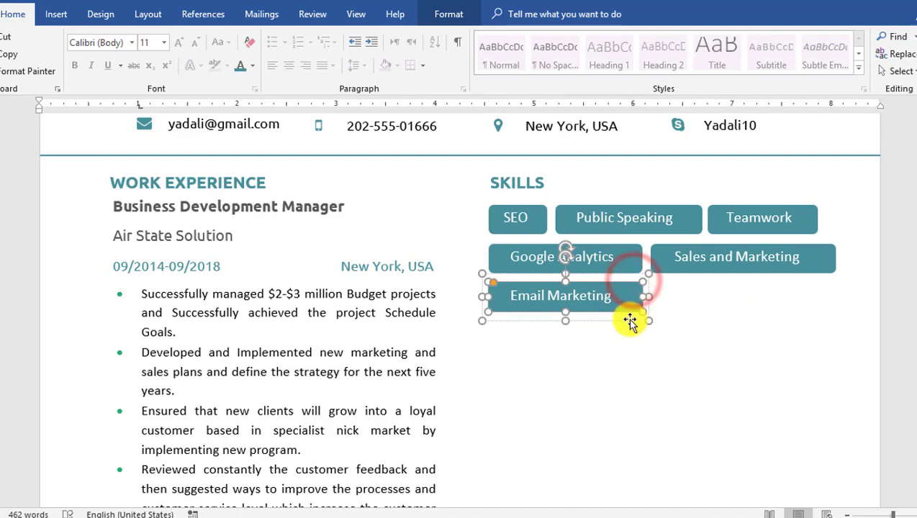
ctrl+drag(633, 313, 671, 296)
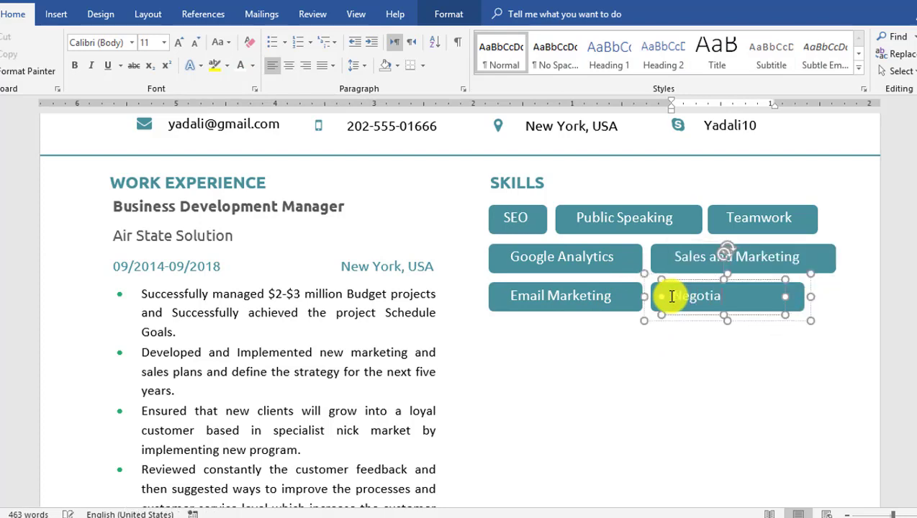
drag(806, 297, 768, 297)
click(595, 310)
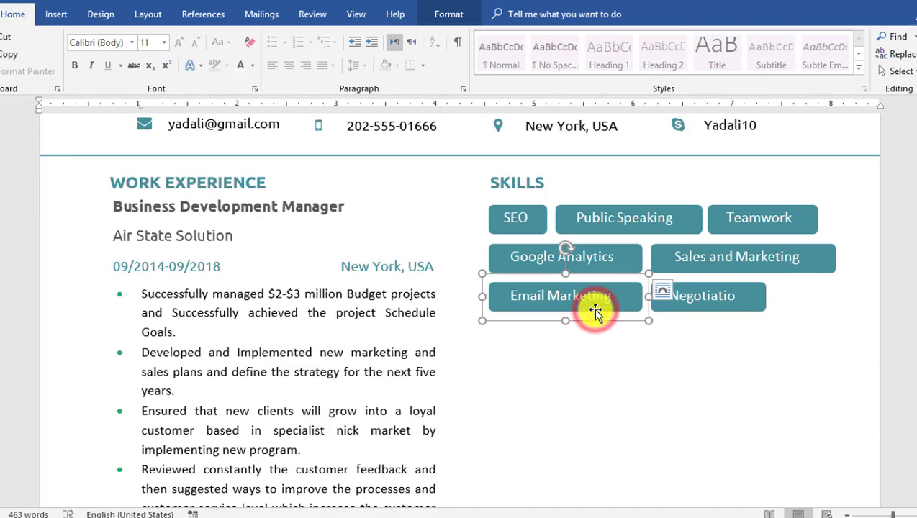
click(741, 295)
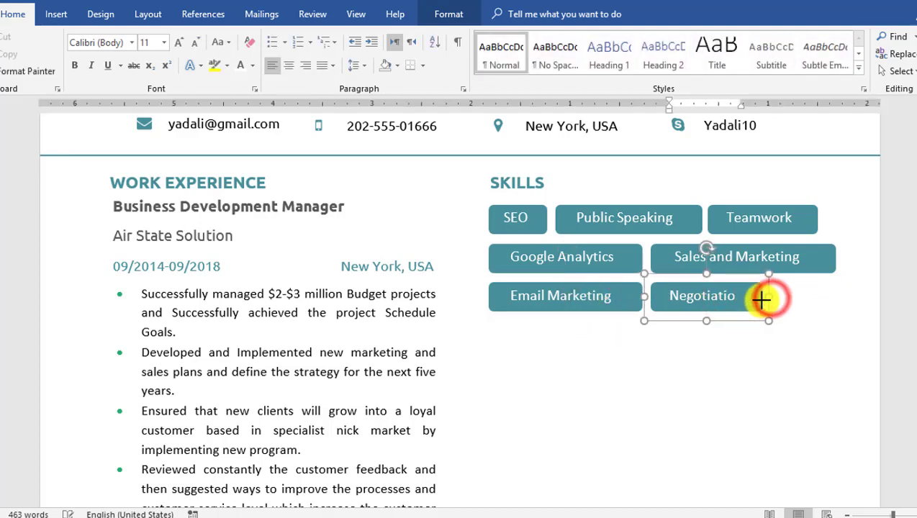
drag(763, 299, 771, 298)
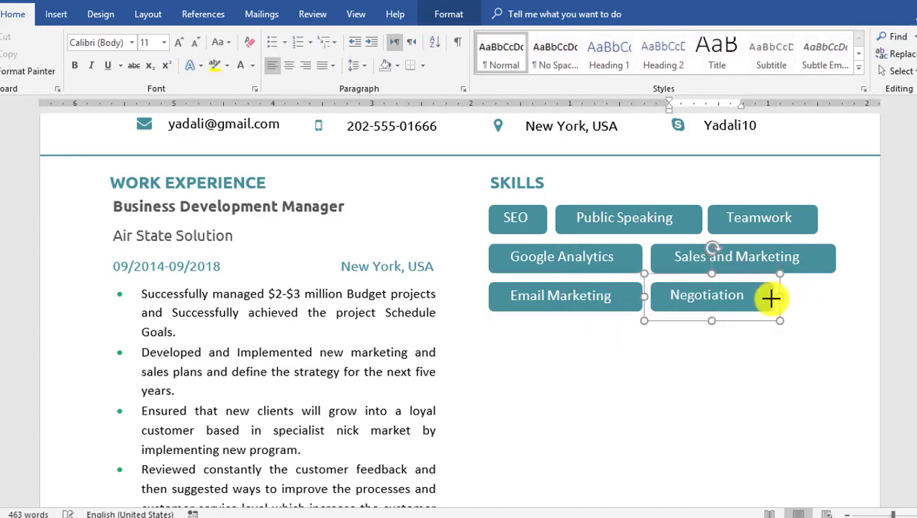
- Duplicate the Email Marketing tag onto a new row as Research & strategy
click(622, 303)
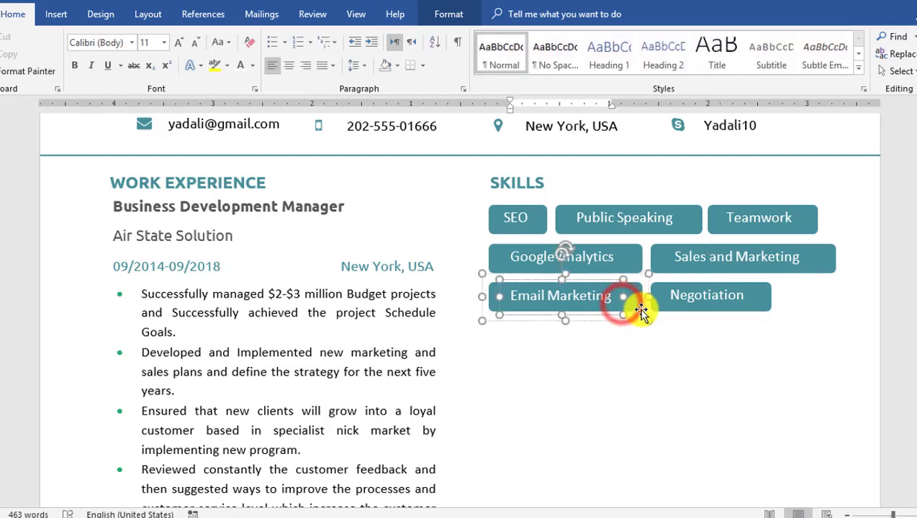
drag(639, 308, 639, 349)
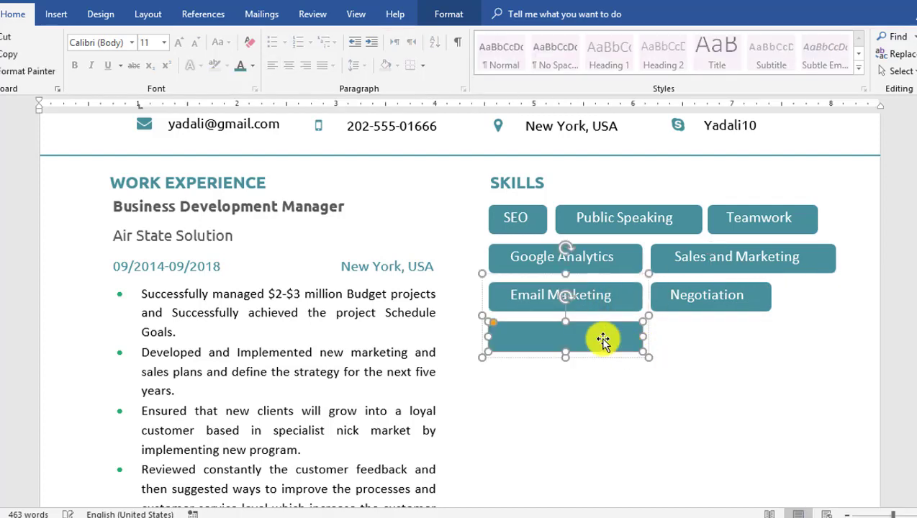
key(ctrl+z)
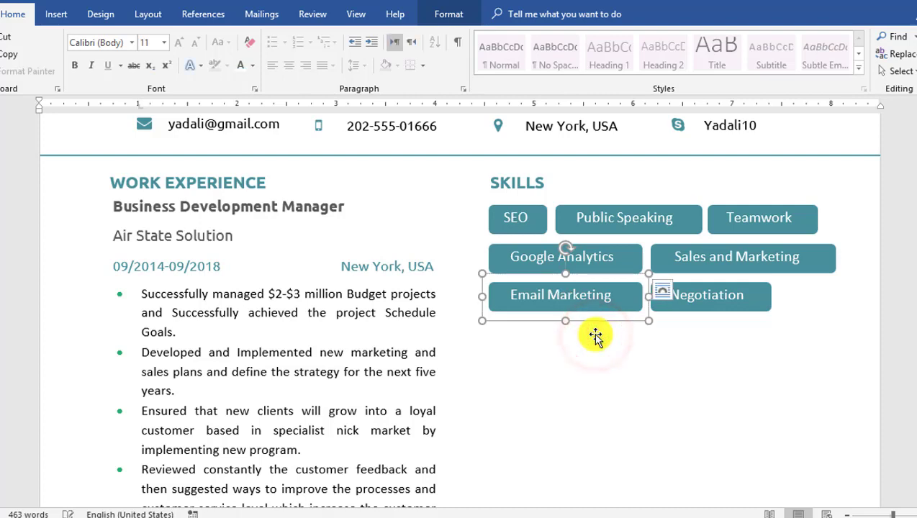
click(492, 285)
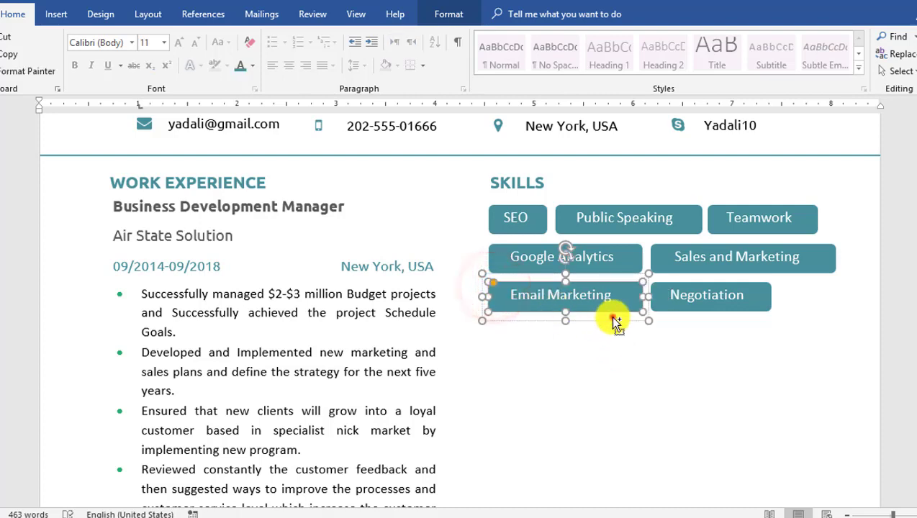
drag(612, 316, 520, 333)
text(Research)
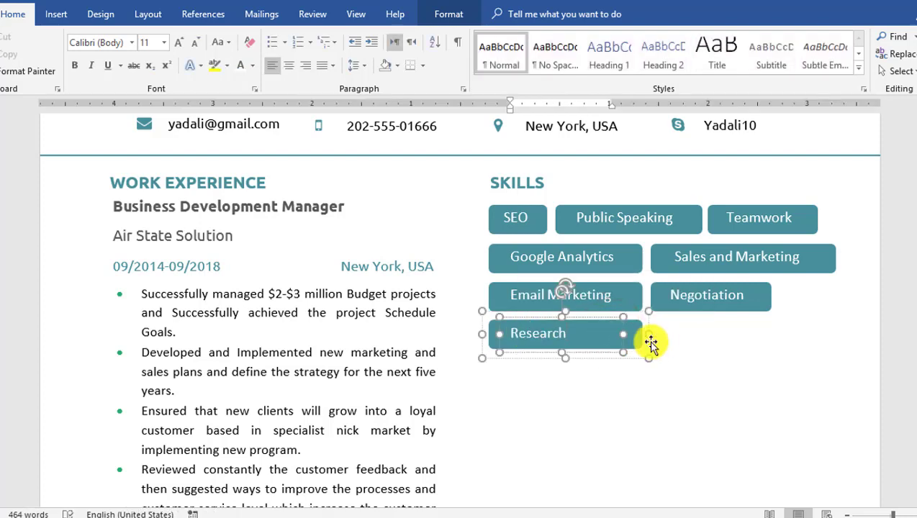
drag(649, 335, 582, 340)
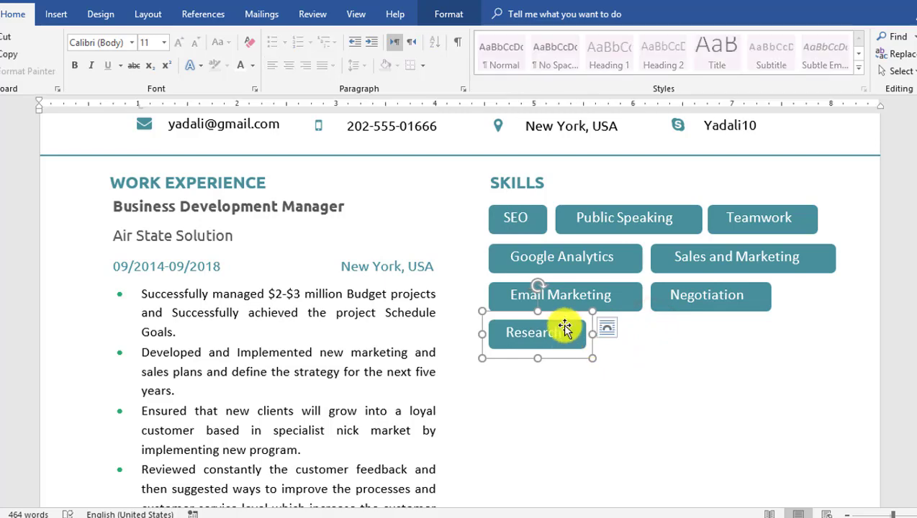
click(560, 326)
- Adjust the Research & strategy tag's width to fit its text
scroll(587, 346, up, 5)
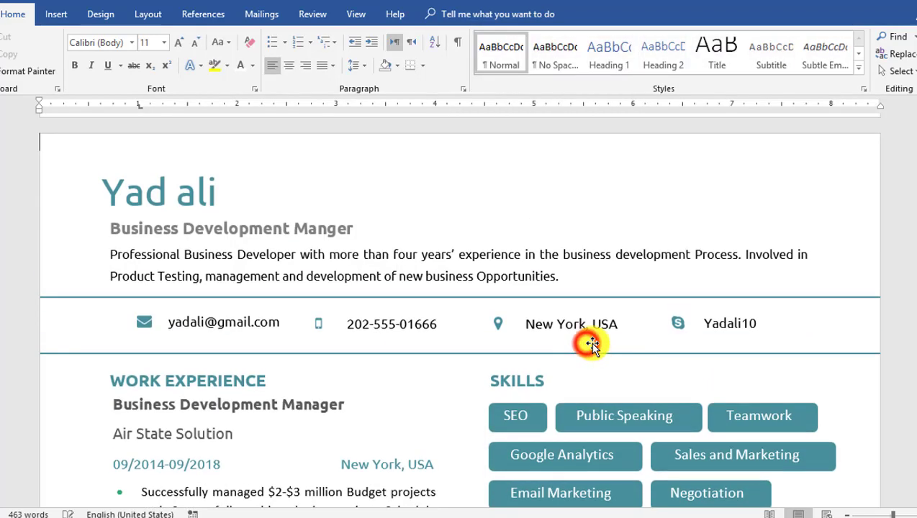
scroll(593, 344, down, 6)
click(584, 308)
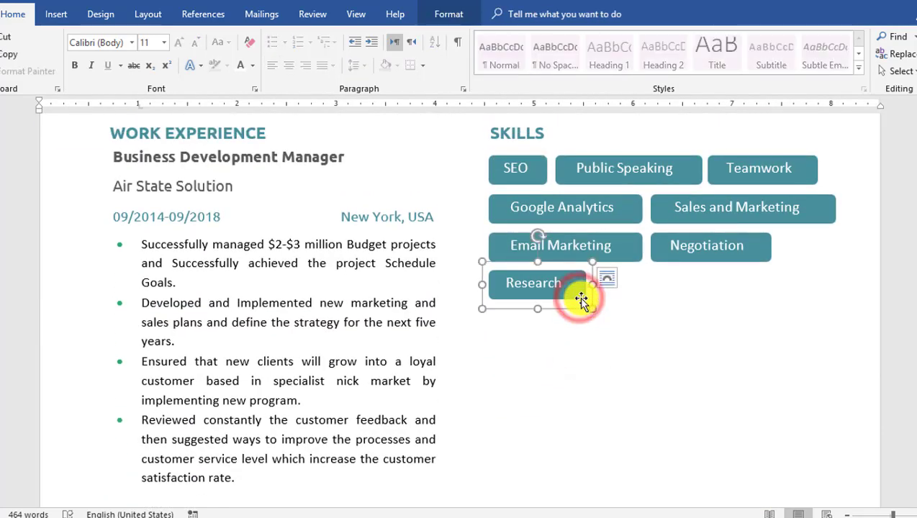
scroll(580, 302, up, 1)
click(649, 342)
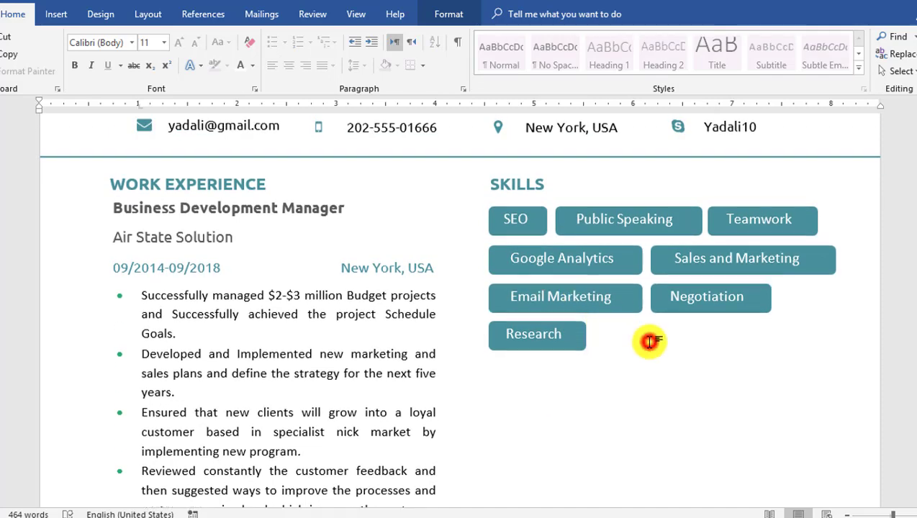
scroll(649, 342, up, 1)
key(ctrl+z)
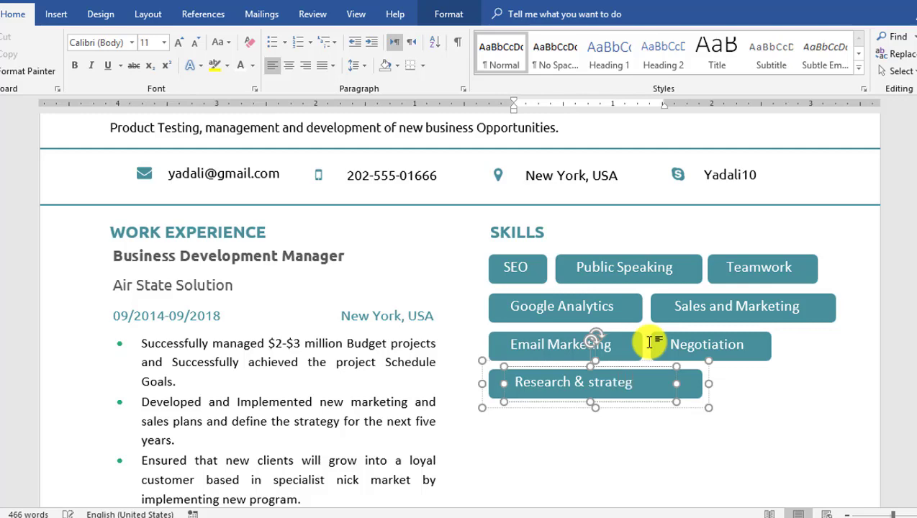
drag(709, 383, 690, 386)
click(649, 426)
- Paste a copy of the teal heading box below the SKILLS tags
scroll(649, 411, down, 5)
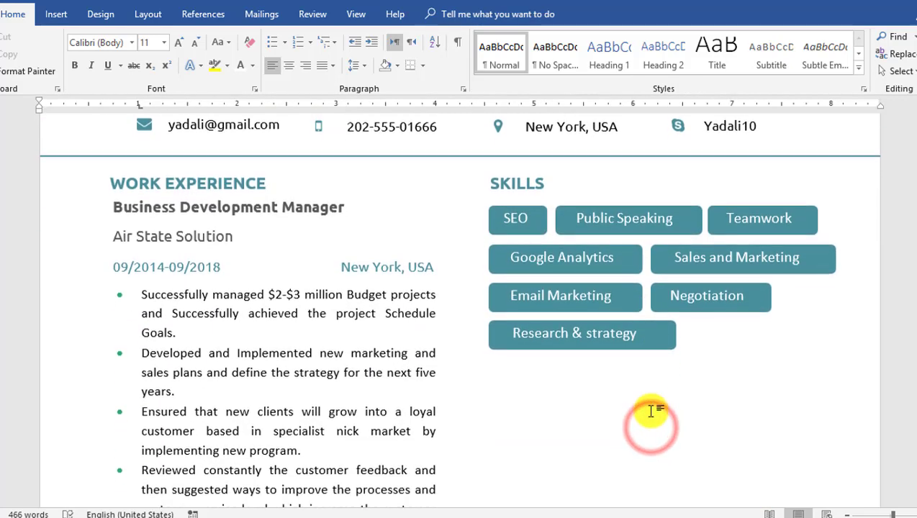
key(ctrl+v)
drag(592, 342, 485, 344)
- Retype the pasted heading as ORGANIZATION
text(OR)
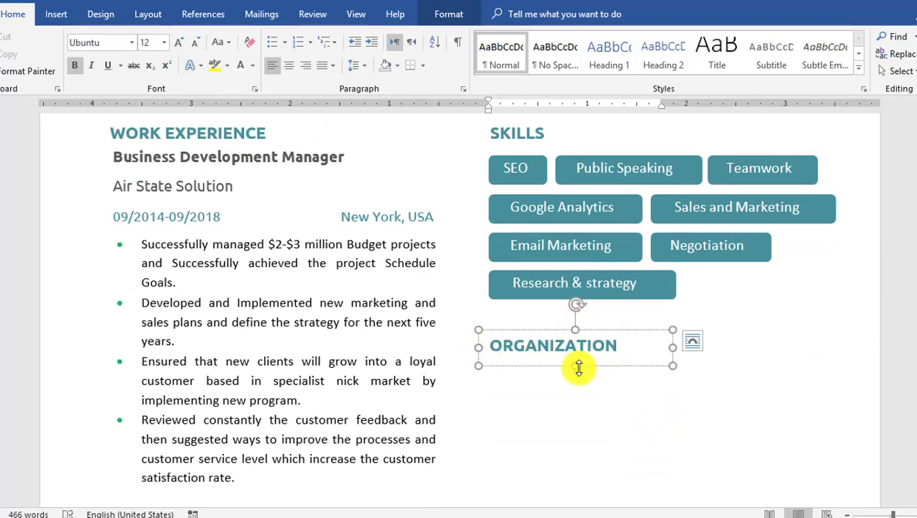
click(604, 392)
scroll(597, 388, down, 3)
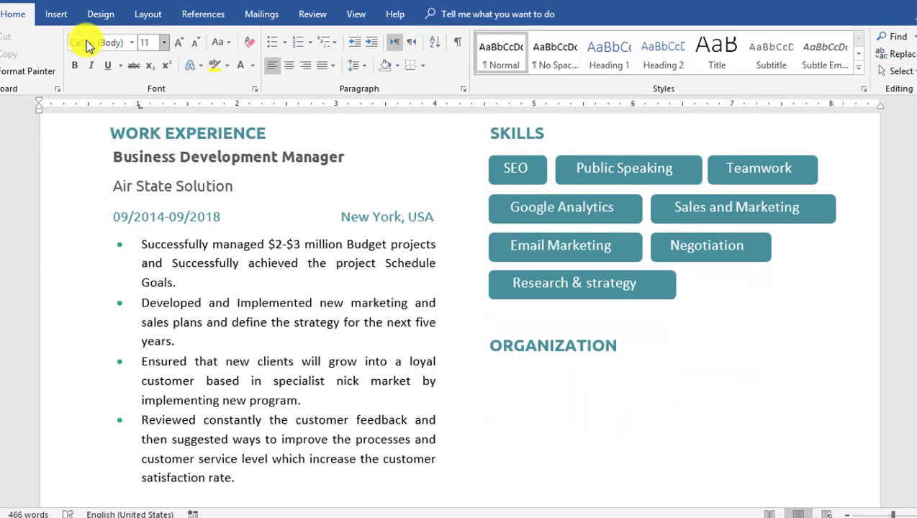
- Draw a text box under ORGANIZATION with no fill and no outline
click(56, 15)
click(708, 72)
click(719, 391)
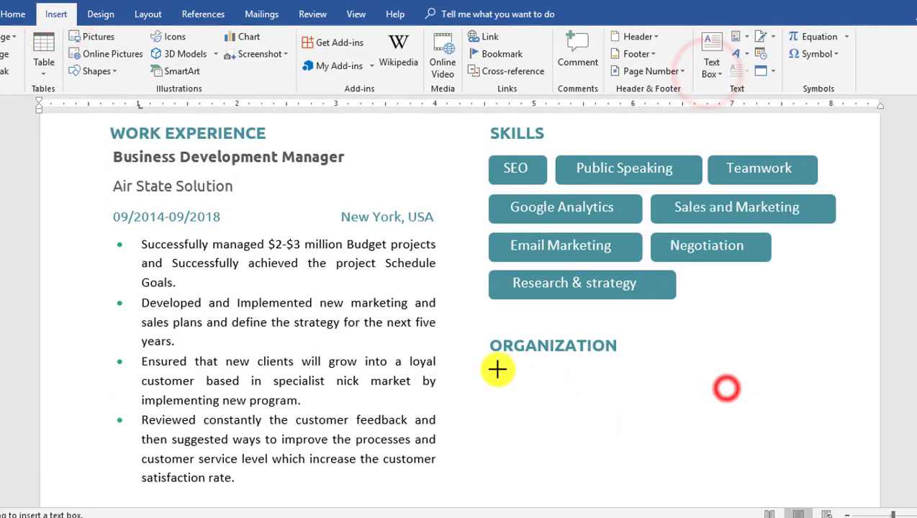
drag(492, 361, 836, 403)
click(285, 36)
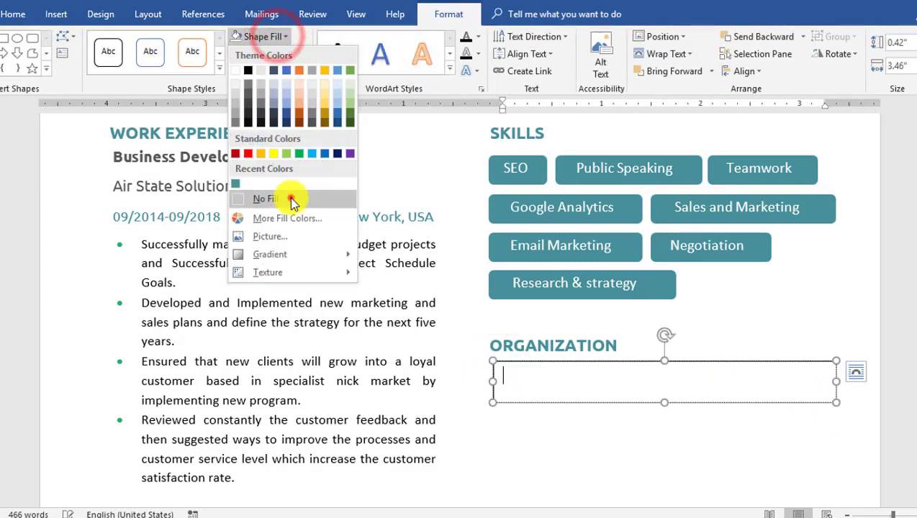
click(292, 199)
click(285, 54)
click(282, 215)
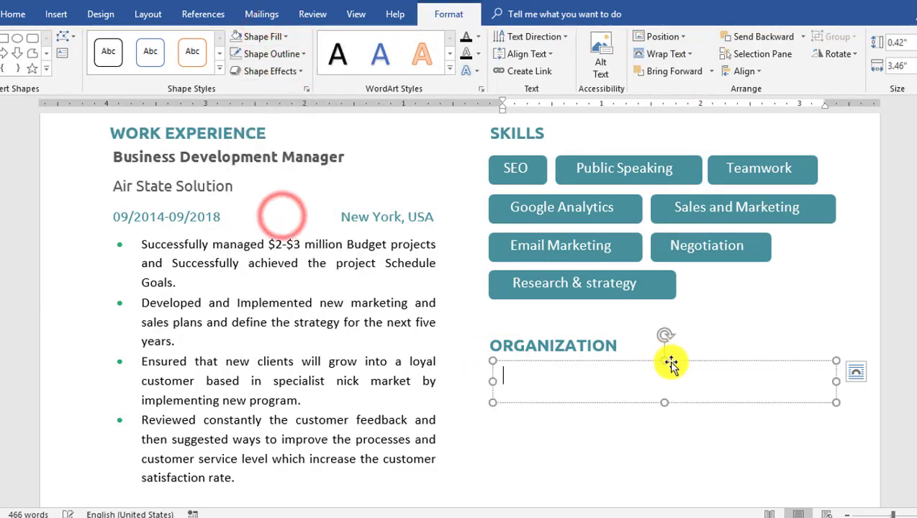
- Paste 'American management Association (2012-2013)', duplicate the box below, and align both
scroll(670, 362, down, 3)
text(American management Association (2012-2013))
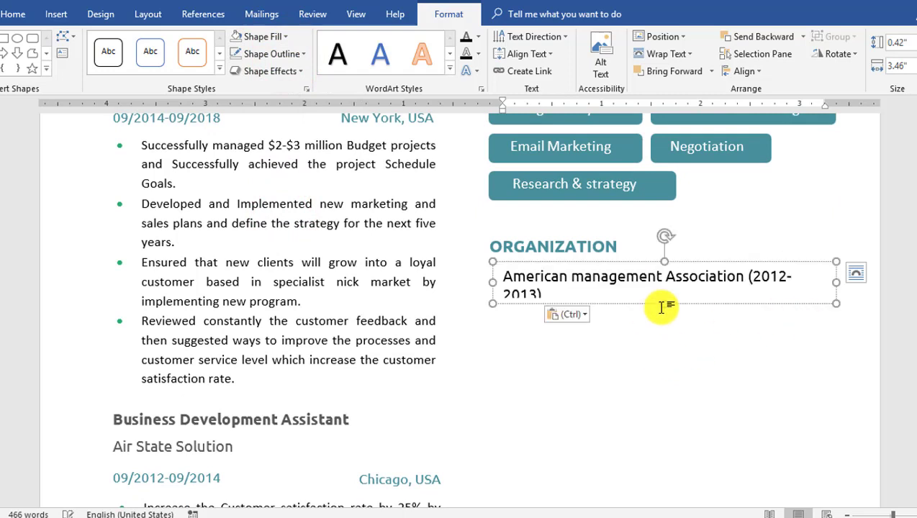
click(661, 307)
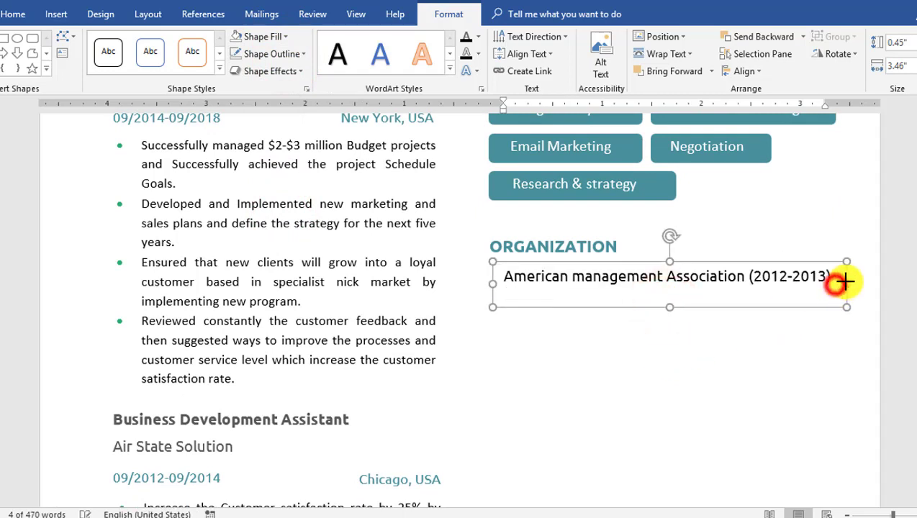
drag(684, 263, 681, 295)
click(683, 276)
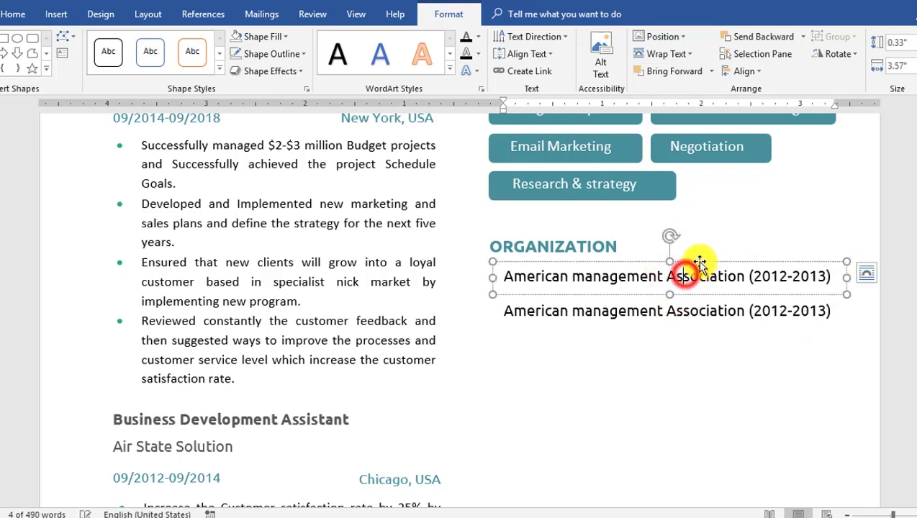
drag(698, 262, 688, 263)
click(691, 312)
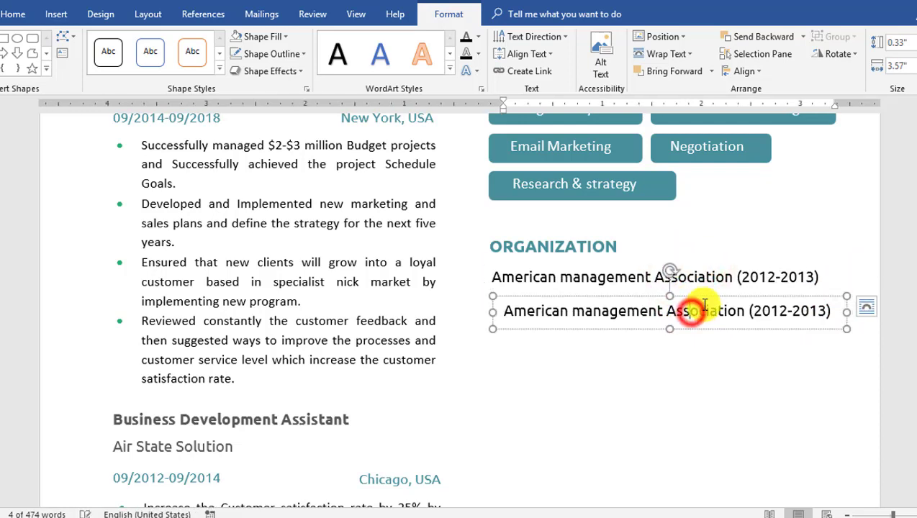
key(Left)
key(Left)
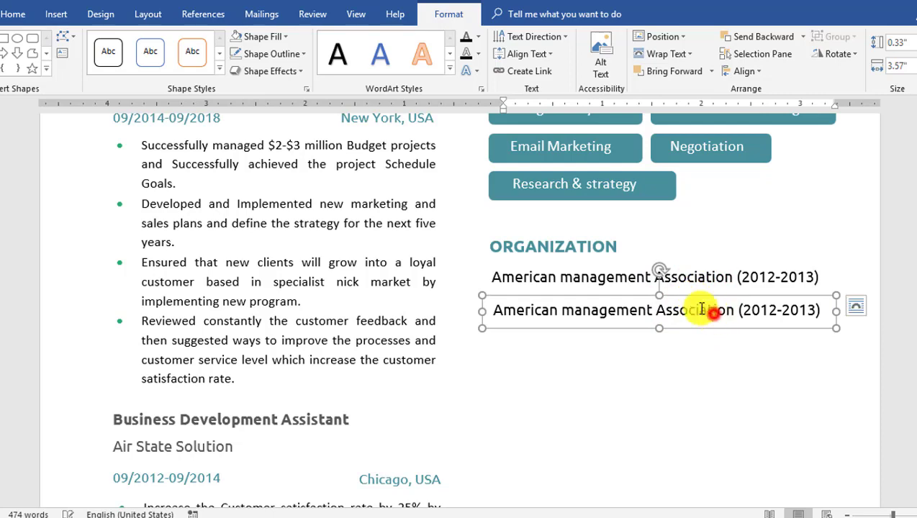
- Replace the lower entry with 'Association of Private Enterprise Education'
drag(496, 309, 819, 313)
scroll(819, 313, down, 1)
text(Association of Private Enterprise Education)
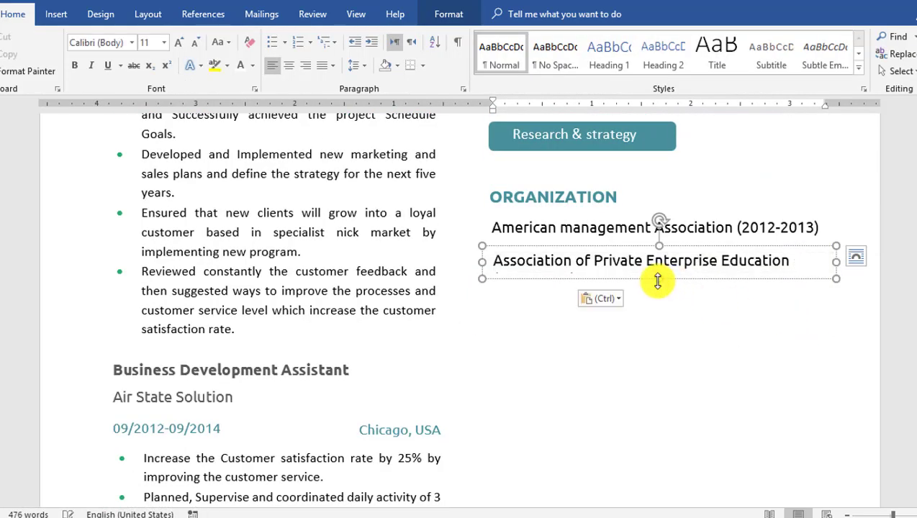
- Add a third ORGANIZATION entry reading 'E-Business Association (2014-Present)' below the others
drag(657, 281, 655, 293)
drag(679, 247, 679, 282)
click(592, 329)
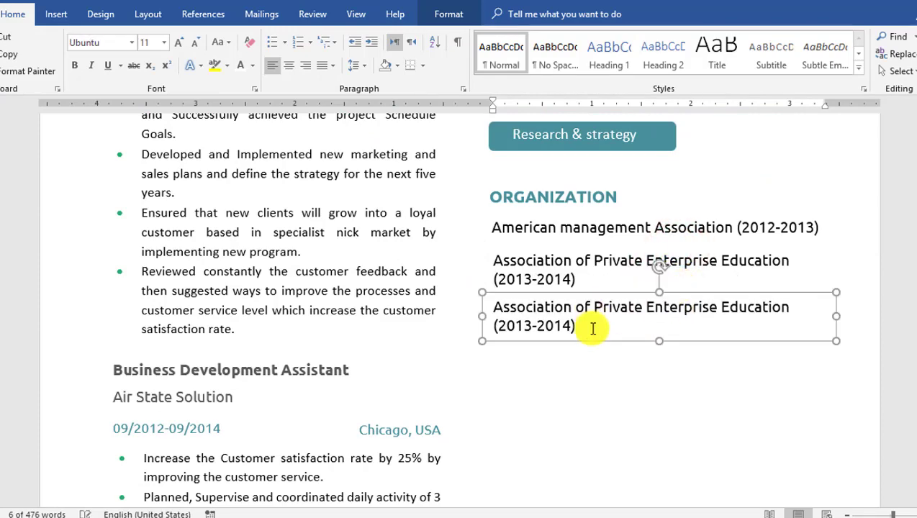
drag(592, 328, 494, 303)
scroll(495, 306, down, 1)
text(E-Business Association (2014-Present))
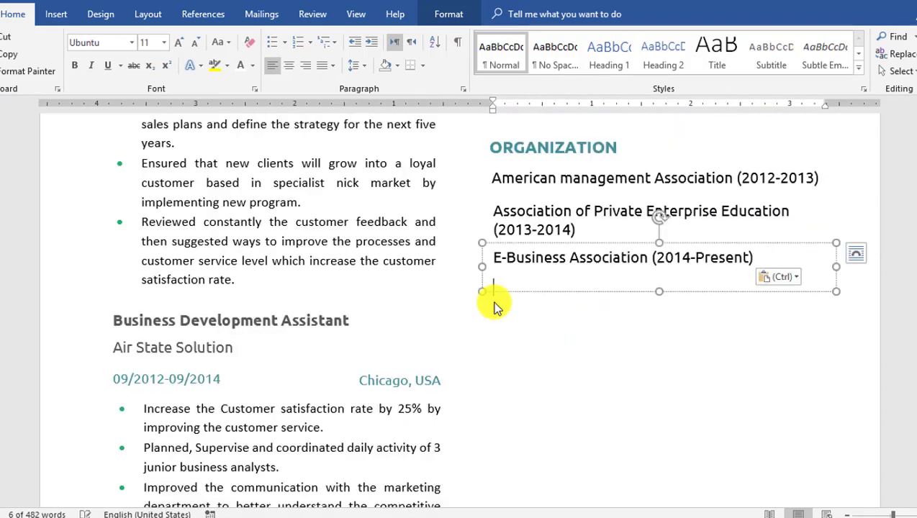
click(659, 279)
- Ctrl+drag a copy of the ORGANIZATION heading below the E-Business Association line
click(563, 147)
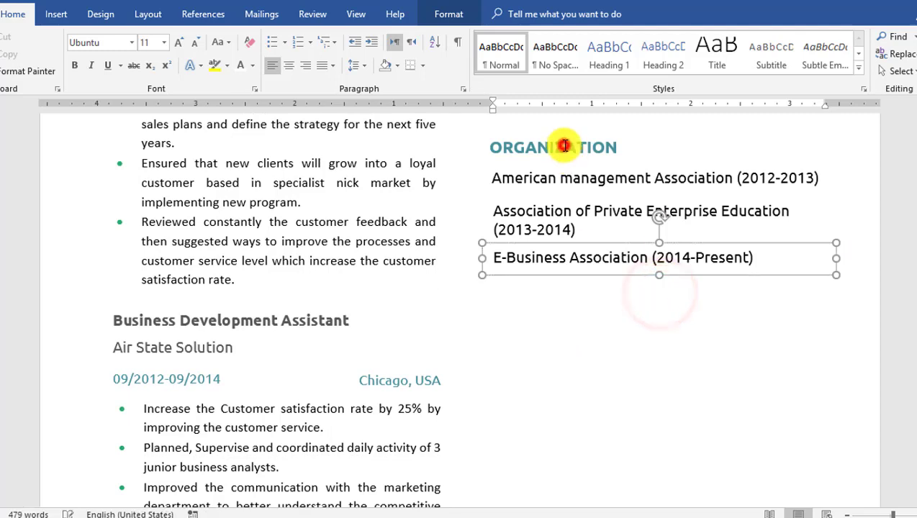
click(563, 136)
drag(563, 189, 563, 262)
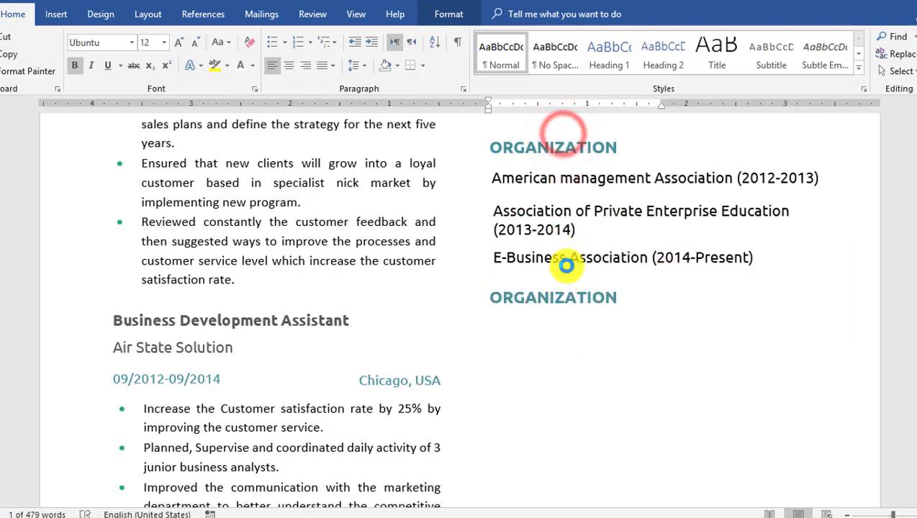
- Retitle the copied heading HONOR AND AWARDS and widen it to fit one line
drag(614, 306, 495, 303)
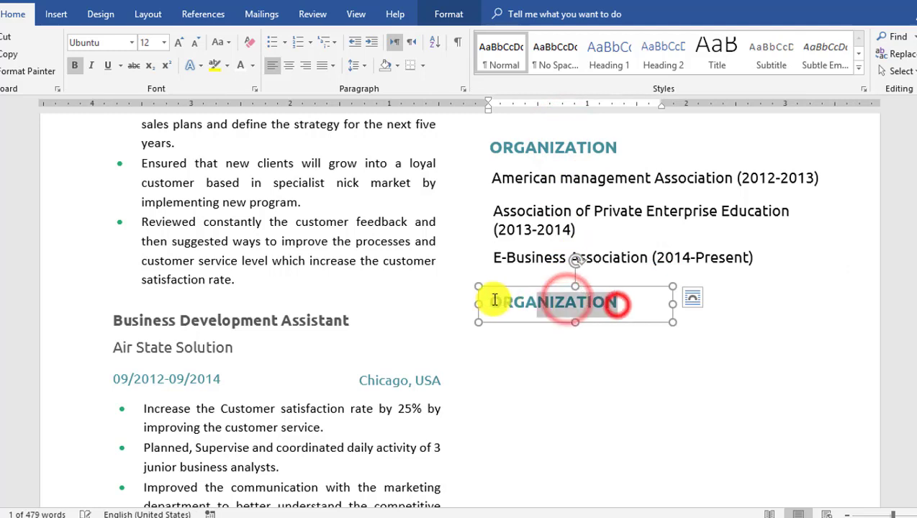
click(494, 301)
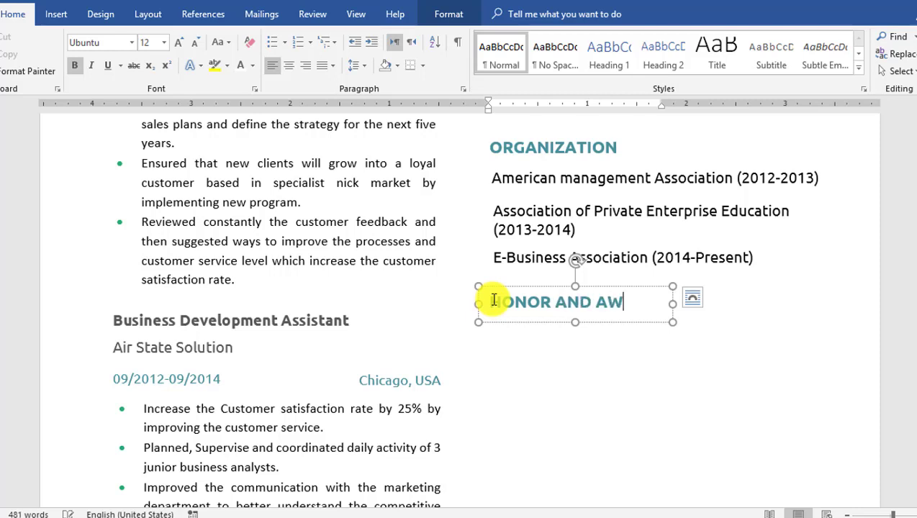
drag(671, 302, 689, 305)
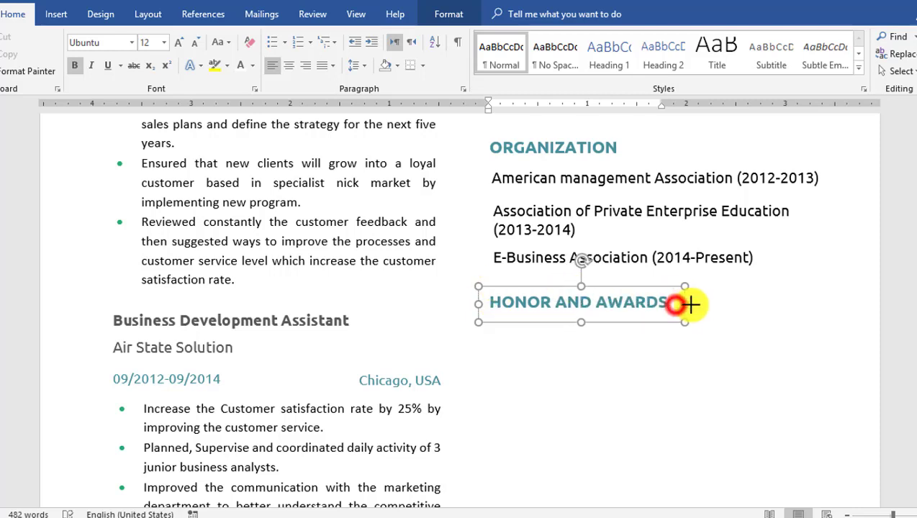
- Copy an entry box under the heading as 'Excellence in Customer Partnering Award (2018)', then duplicate it
click(645, 177)
drag(640, 167, 638, 306)
click(636, 332)
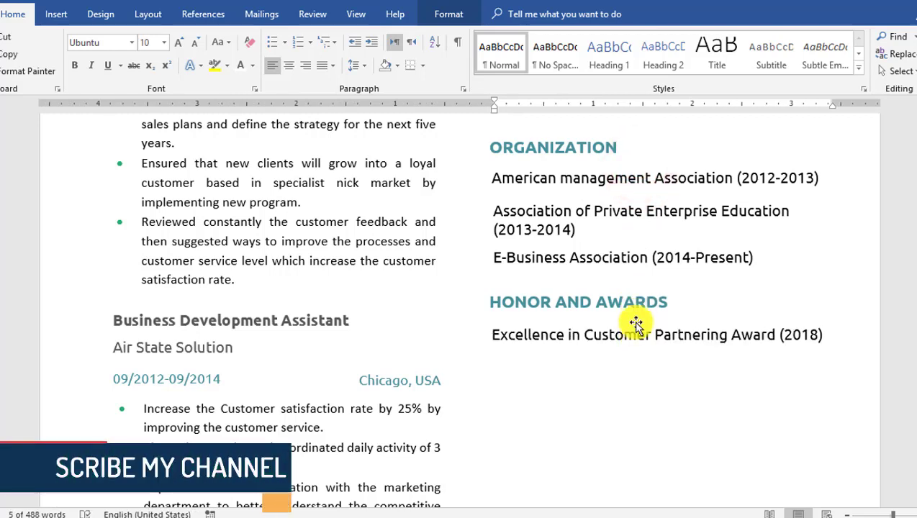
click(634, 332)
click(638, 321)
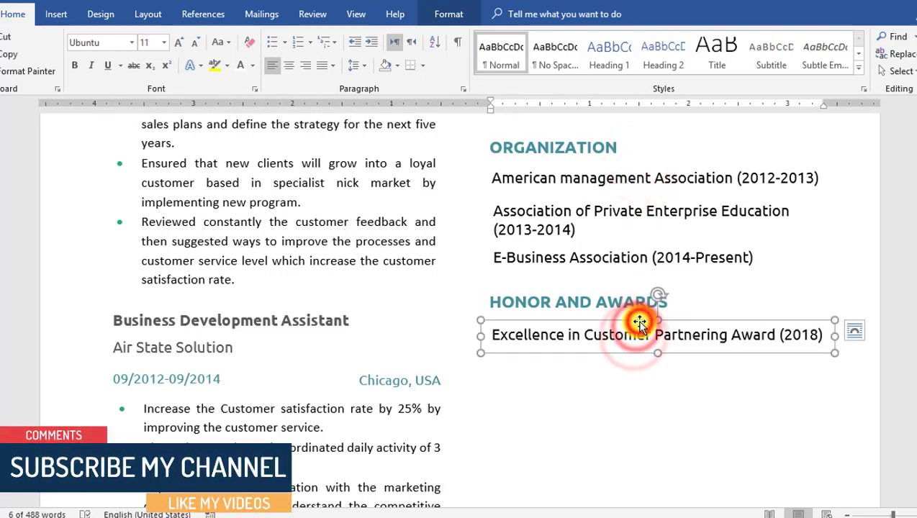
drag(638, 321, 637, 346)
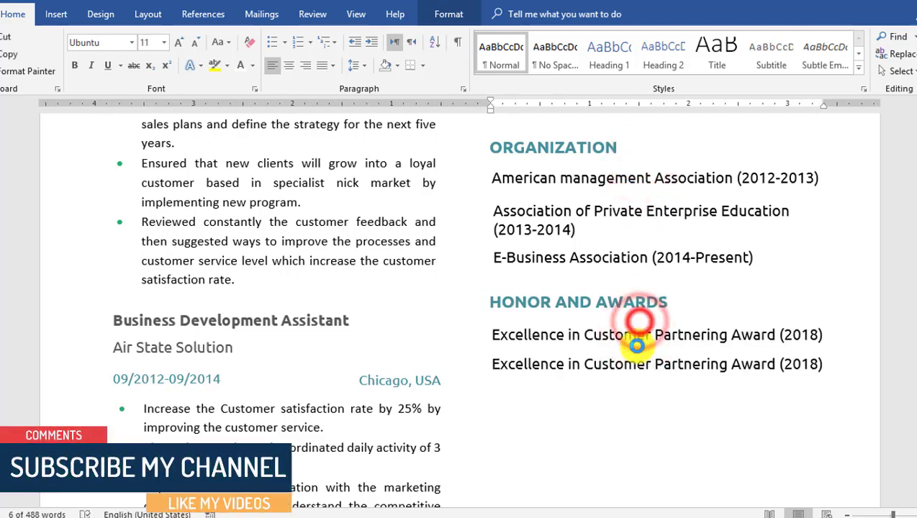
- Replace the duplicated line's text with 'IES-Institute of Excellence in sales'
click(691, 360)
drag(824, 360, 479, 360)
text(IES-Institute of Excellence in sales)
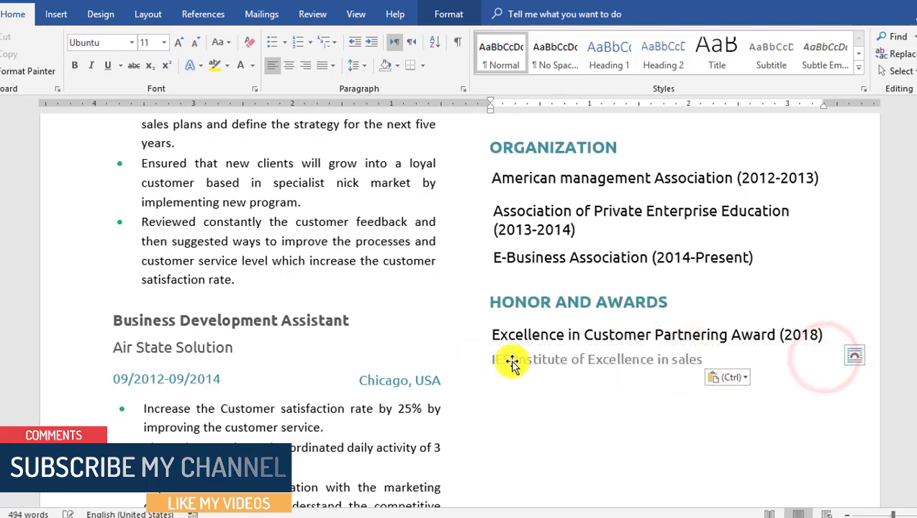
drag(835, 360, 716, 361)
scroll(716, 389, down, 1)
scroll(752, 288, up, 10)
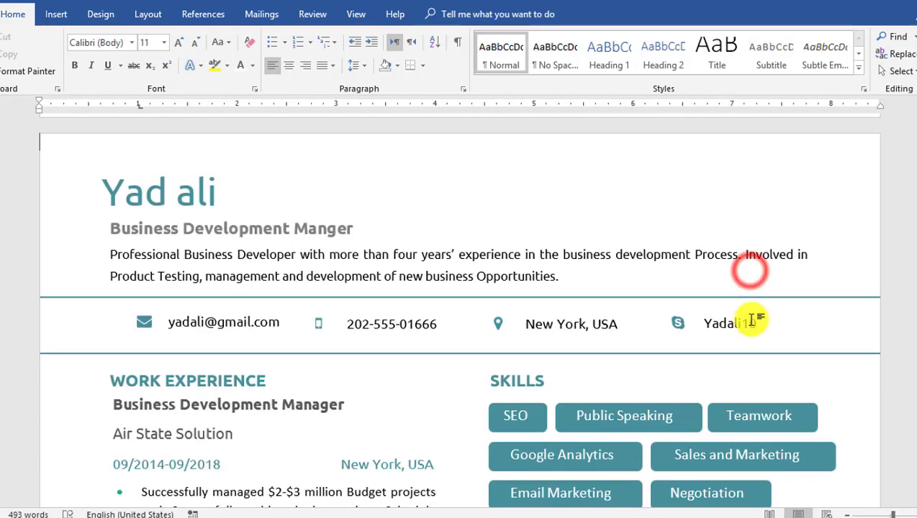
scroll(752, 317, down, 10)
click(740, 328)
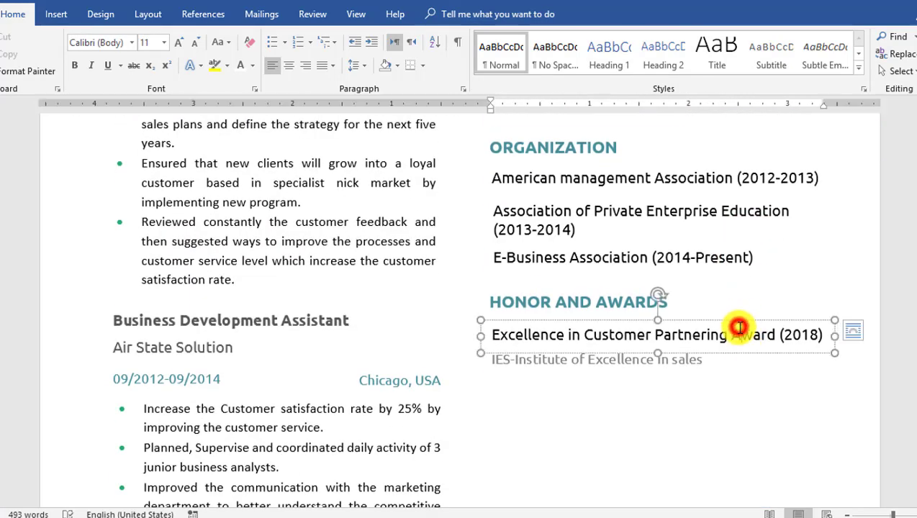
- Group the award title with its IES issuer line and Ctrl+drag copies further down
shift+click(709, 376)
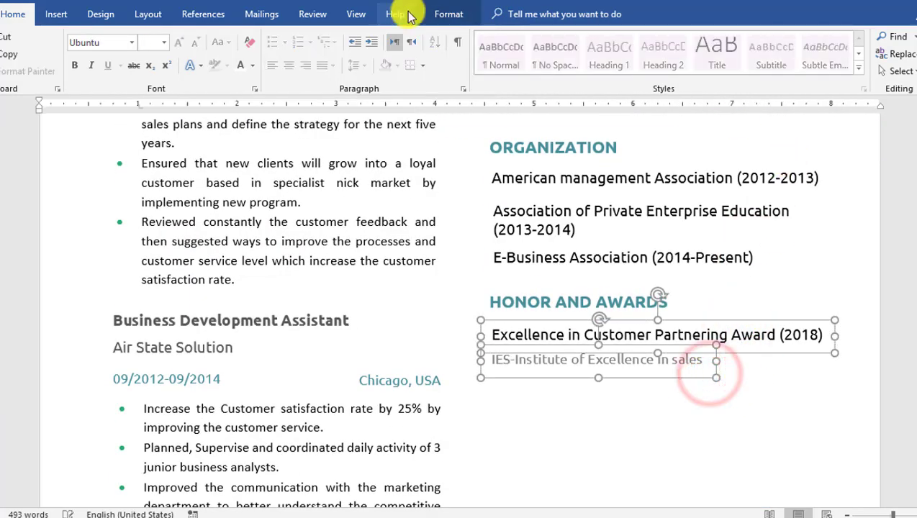
click(440, 14)
click(849, 56)
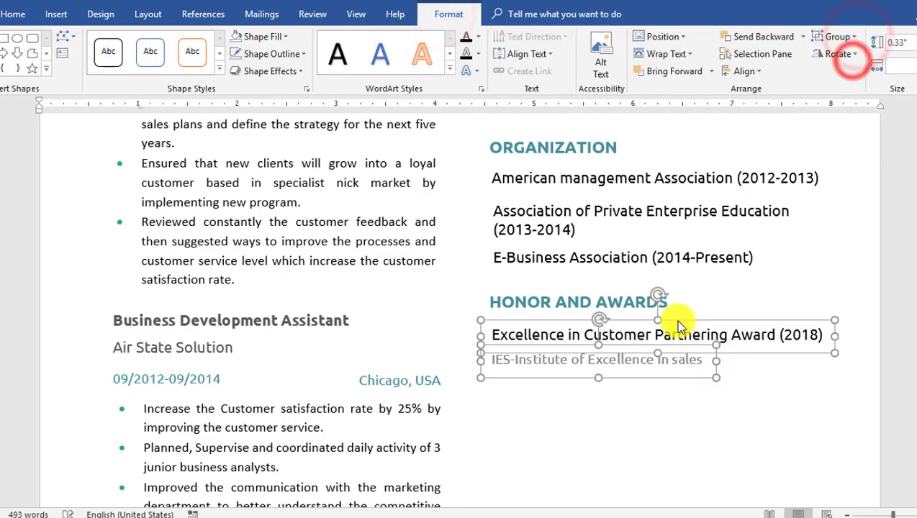
drag(684, 173, 686, 259)
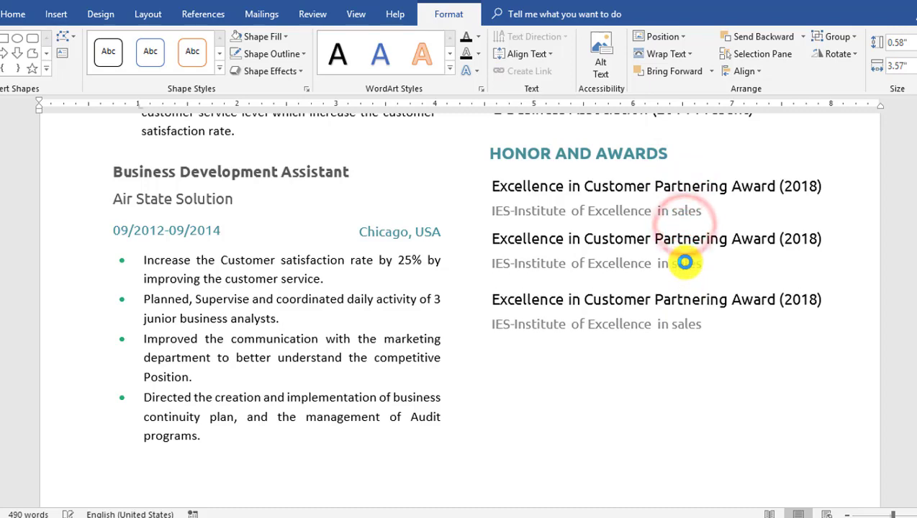
- Retype the middle award as 'Sales Individual and Business Development' / 'Air state Business Award' and delete the extra copy
click(684, 240)
click(681, 235)
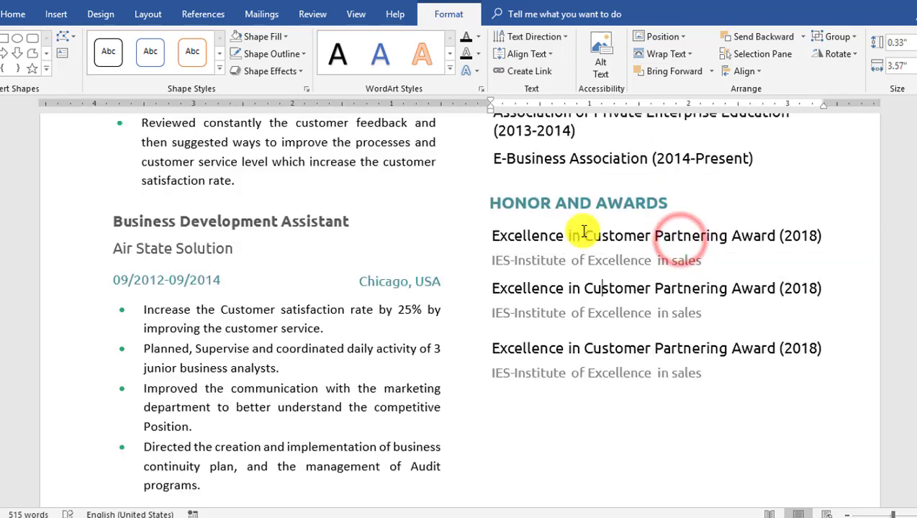
drag(491, 288, 825, 291)
text(Sales Individual and Business Development)
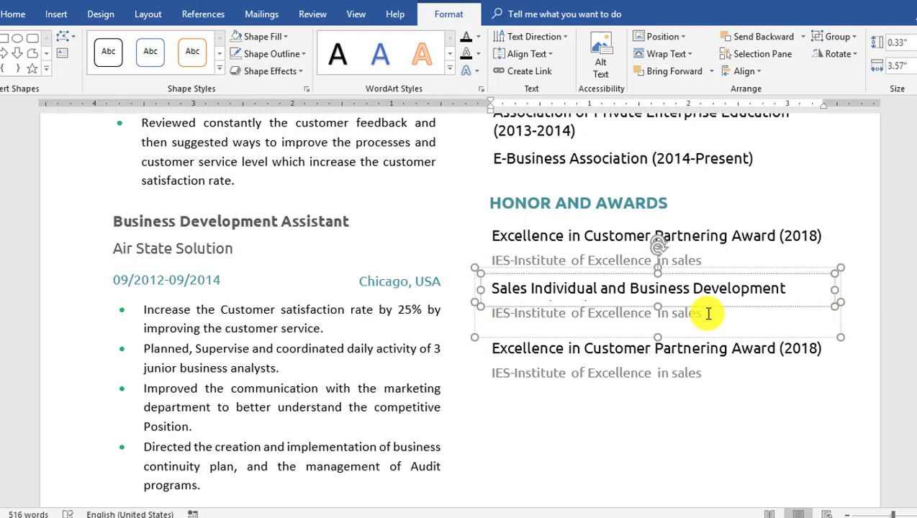
drag(702, 315, 458, 313)
text(ate Business Award)
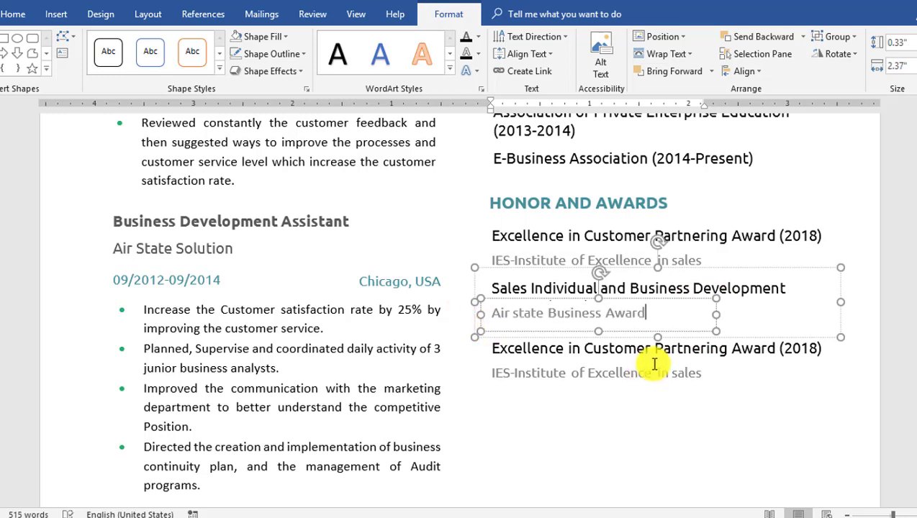
click(654, 364)
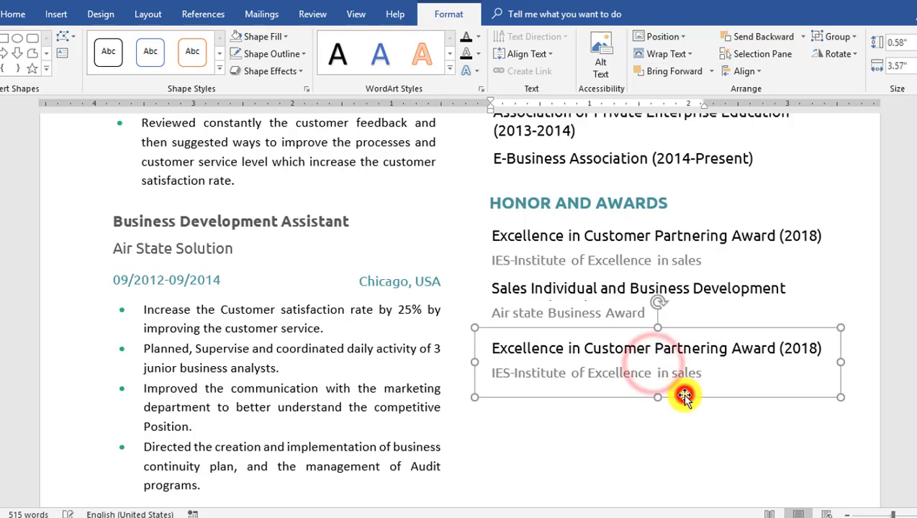
key(Delete)
click(610, 204)
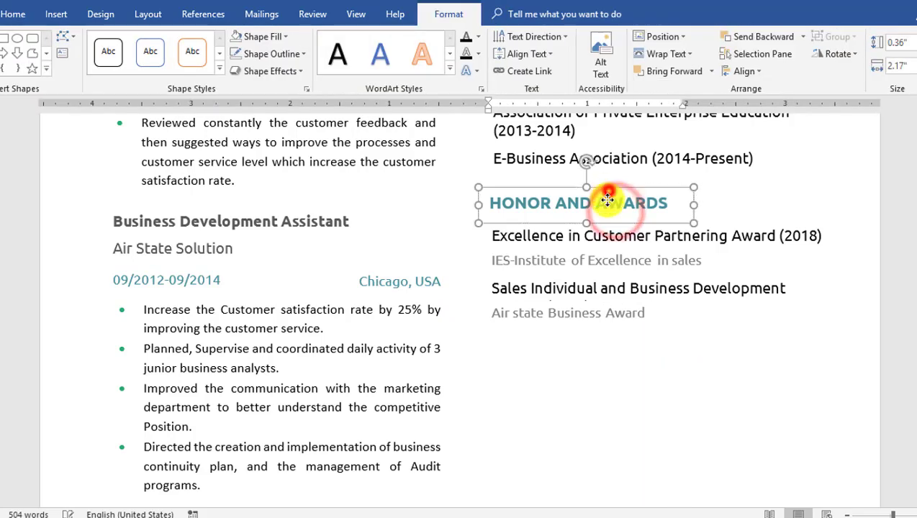
- Copy the HONOR AND AWARDS heading below the awards, retype it LANGUAGES and narrow it
drag(607, 201, 606, 337)
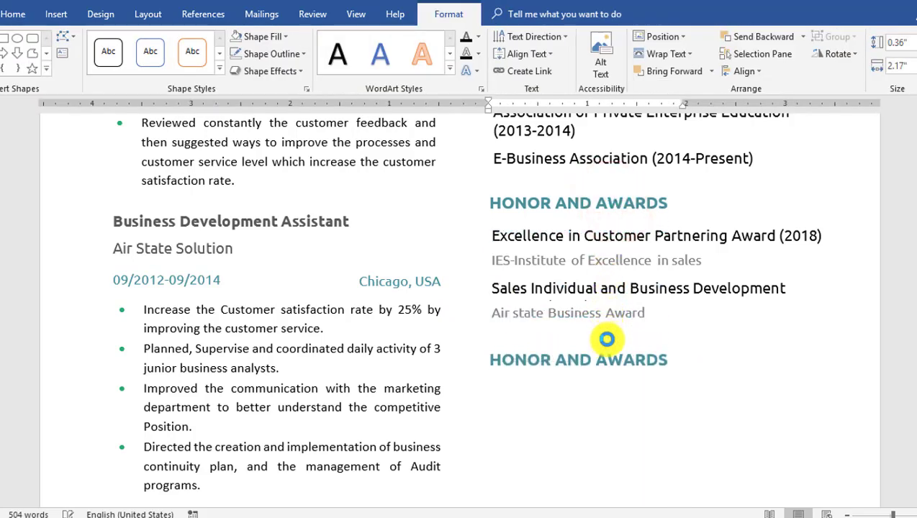
scroll(616, 343, down, 2)
drag(675, 271, 479, 278)
text(LANGUAGES)
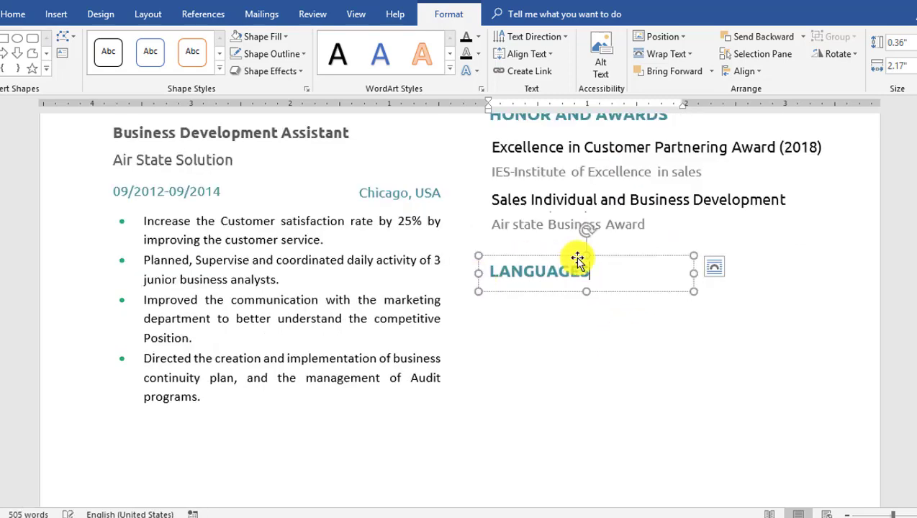
drag(691, 273, 616, 274)
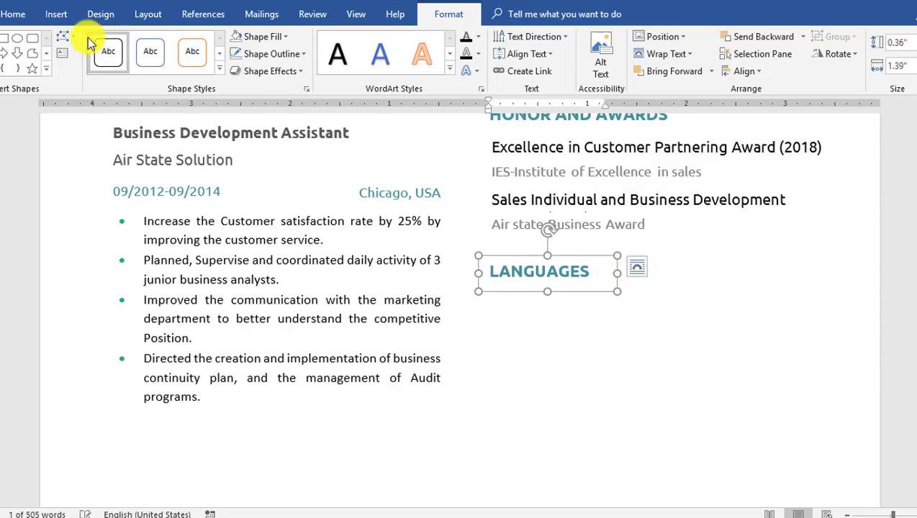
click(58, 15)
click(711, 63)
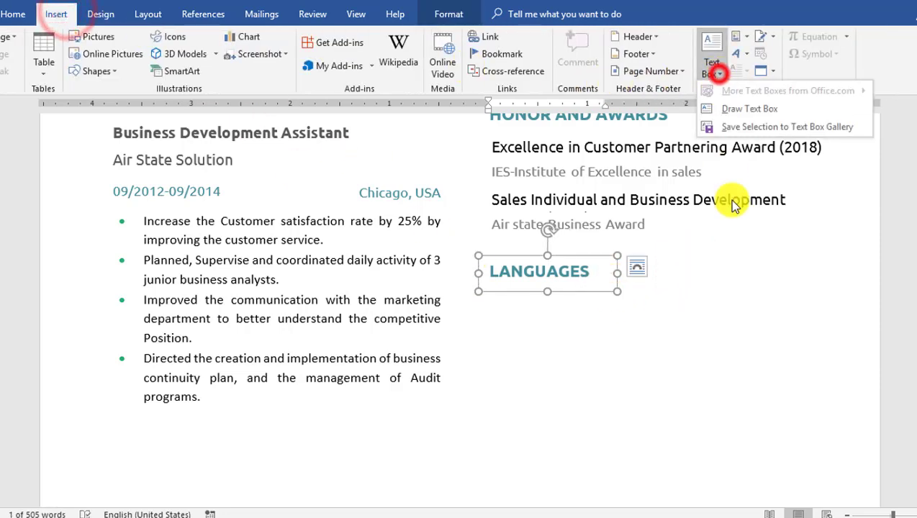
- Draw a text box reading English under LANGUAGES, set its fill and remove its border
click(736, 112)
drag(493, 300, 602, 337)
text(English)
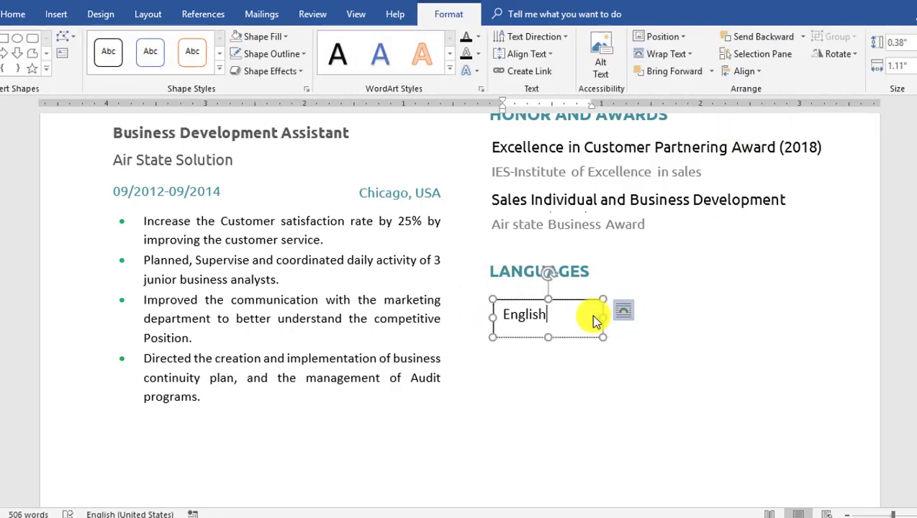
drag(583, 319, 570, 317)
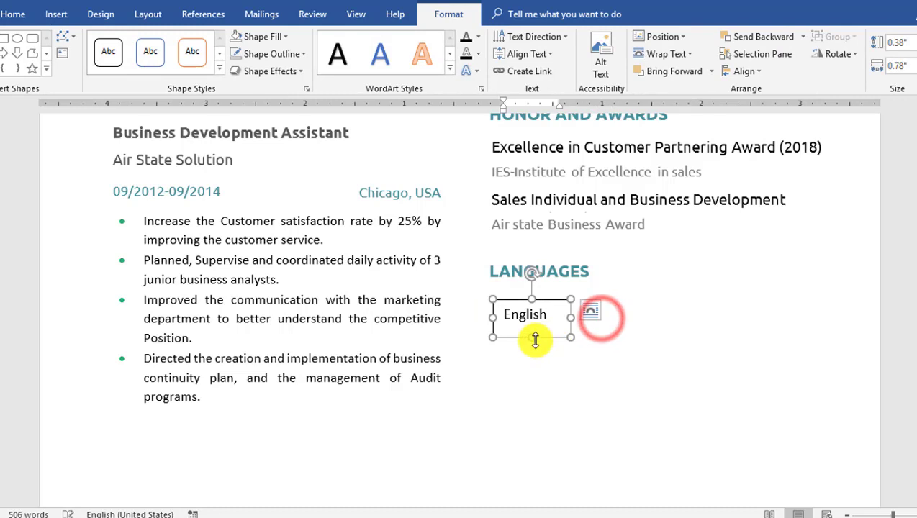
click(276, 36)
click(272, 195)
click(293, 52)
click(273, 219)
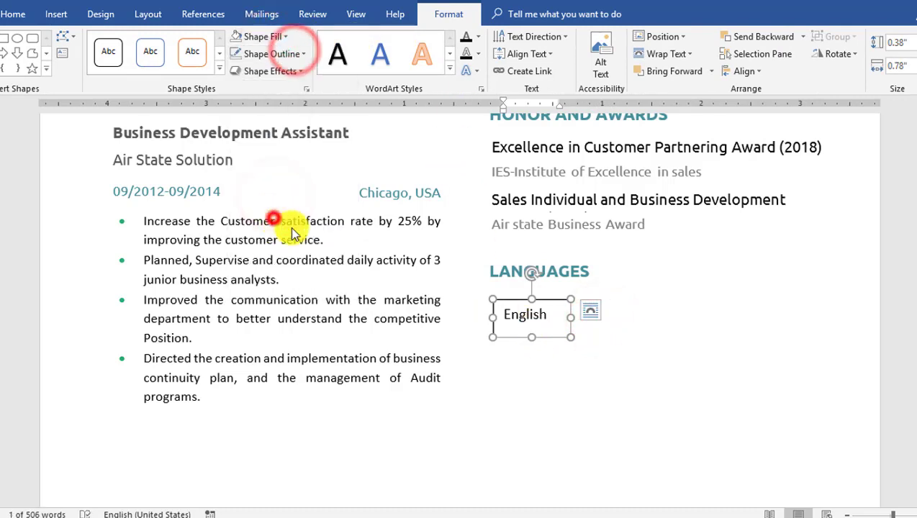
- Copy the English box down twice, retyping the copies as Spanish and French
drag(540, 317, 502, 359)
text(Sap)
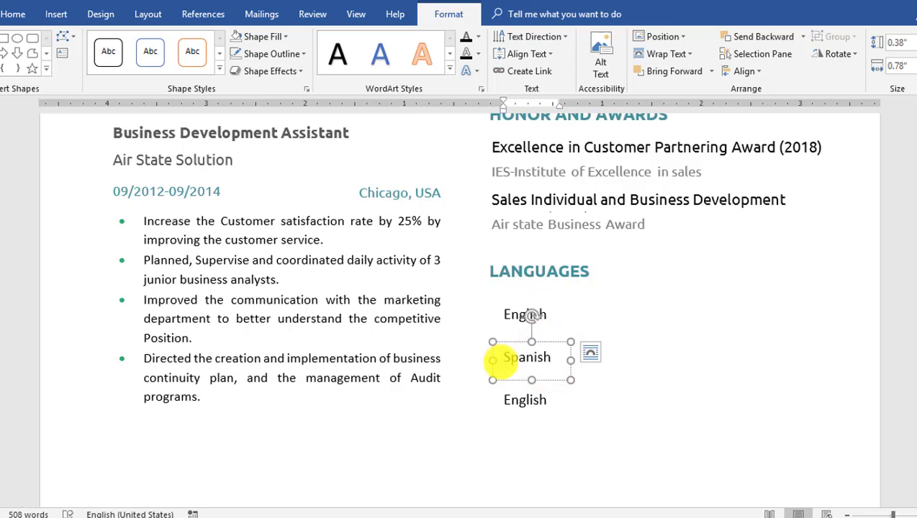
drag(532, 402, 501, 399)
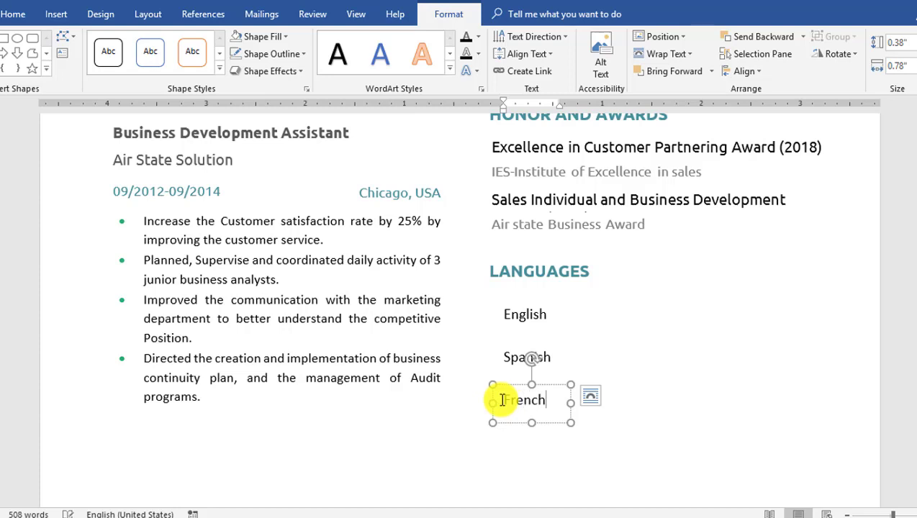
click(57, 22)
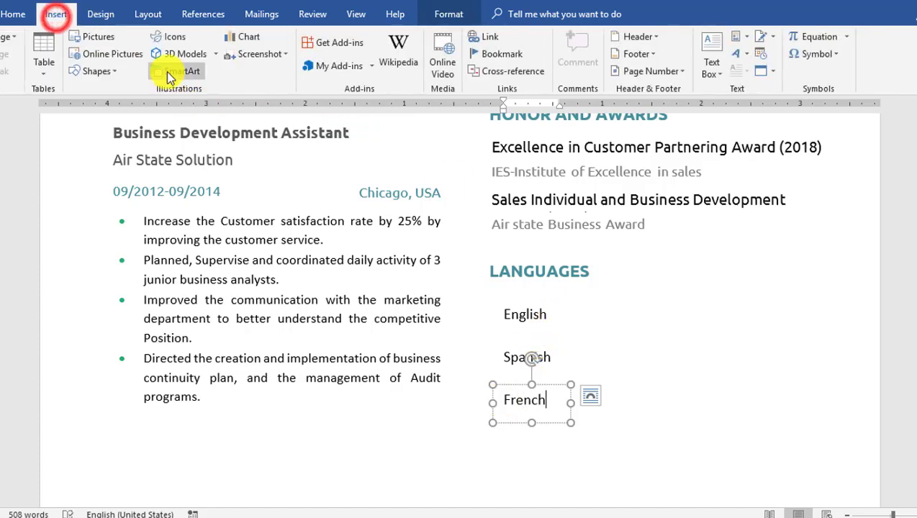
click(101, 70)
click(136, 105)
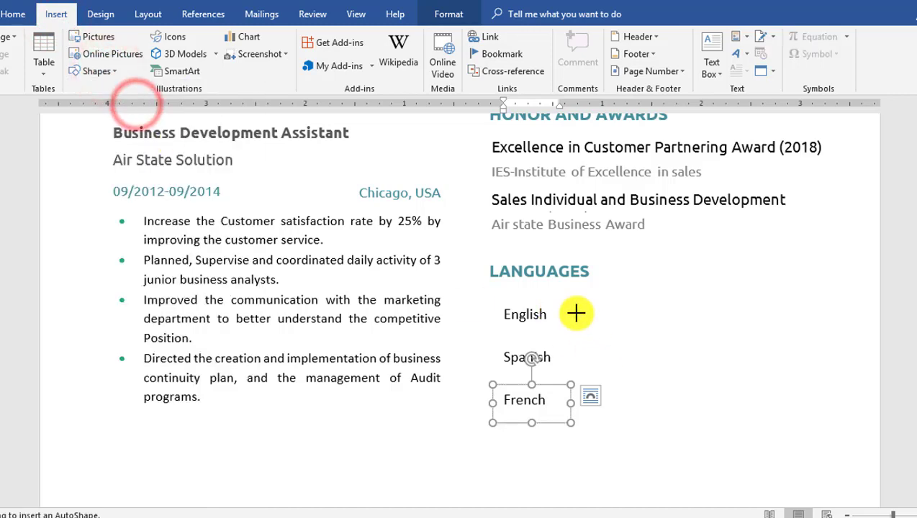
- Draw a small circle beside English with teal fill, a thicker outline and teal outline colour
drag(574, 310, 595, 328)
click(277, 36)
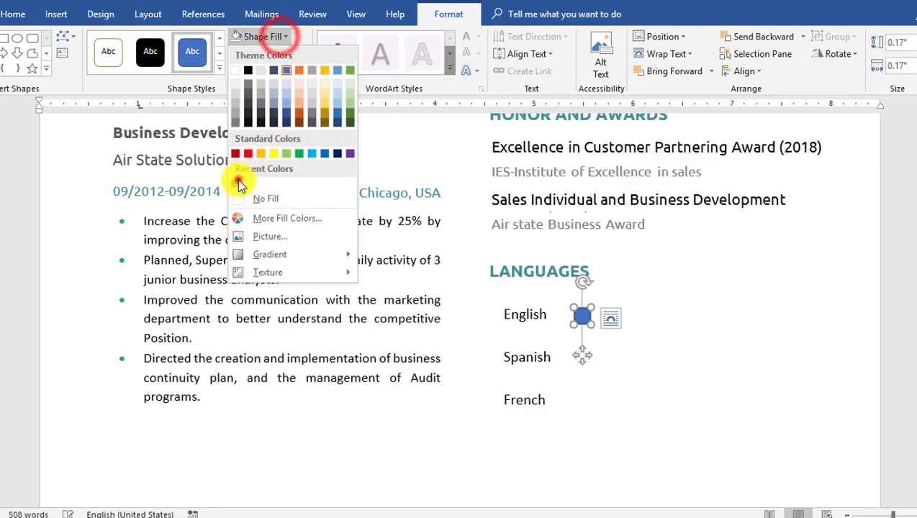
click(238, 185)
click(272, 54)
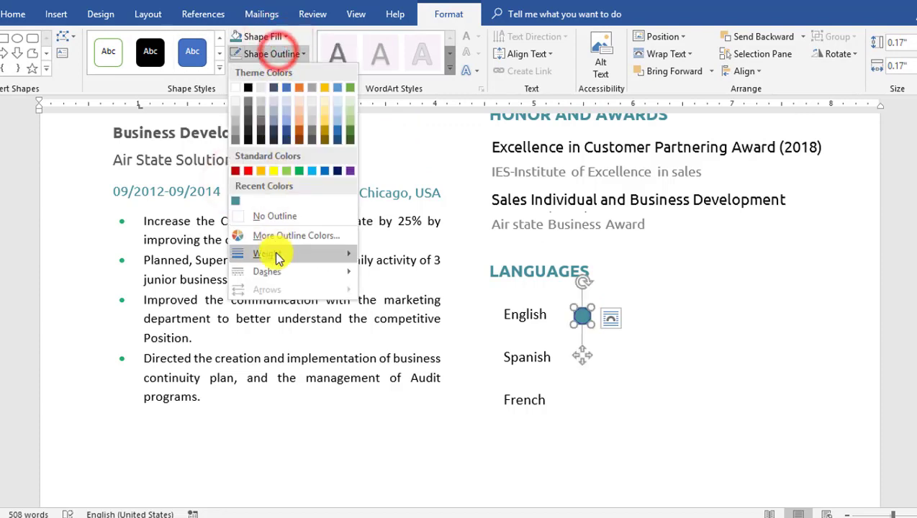
mouse_move(279, 258)
click(416, 261)
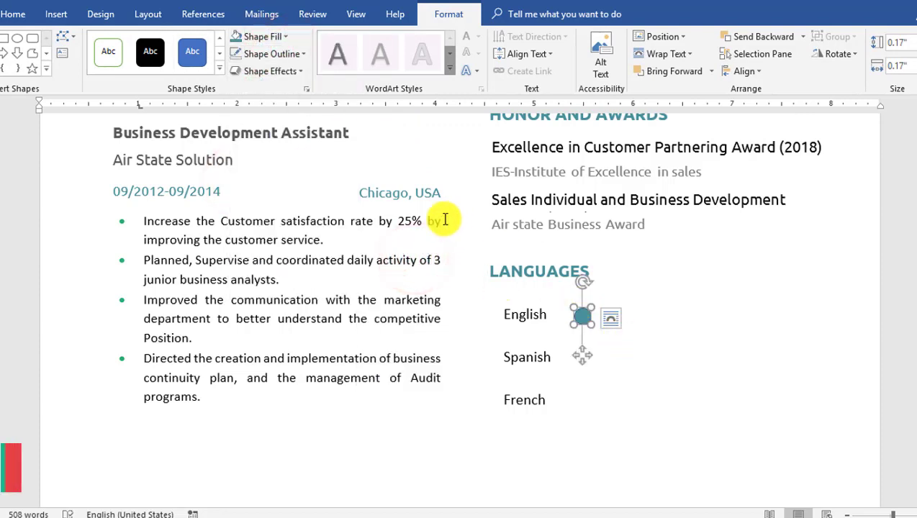
click(272, 54)
click(236, 200)
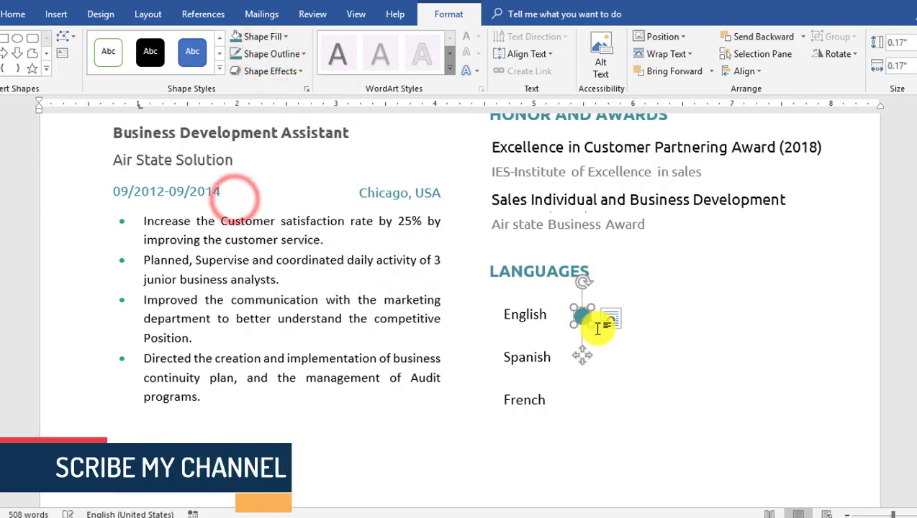
- Copy the dot into a row of five, distribute them horizontally and nudge them right
drag(613, 320, 623, 319)
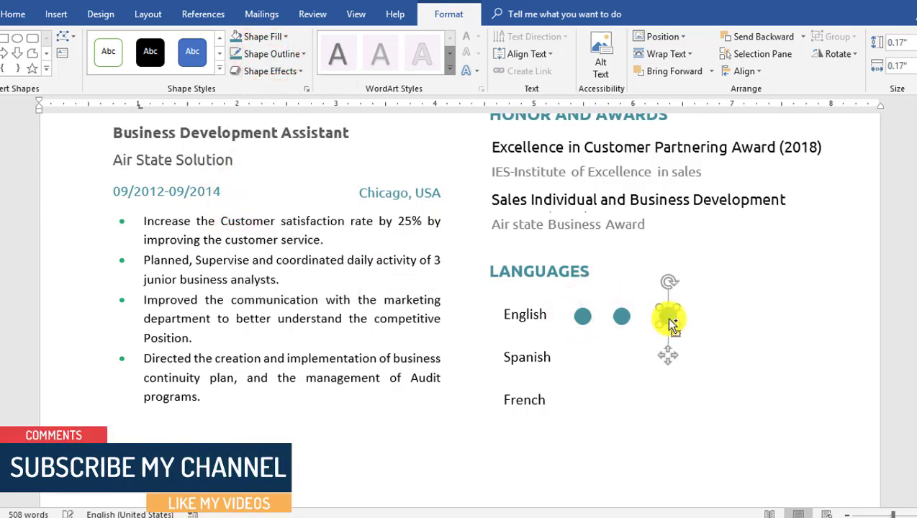
drag(701, 317, 761, 318)
ctrl+click(722, 317)
ctrl+click(672, 318)
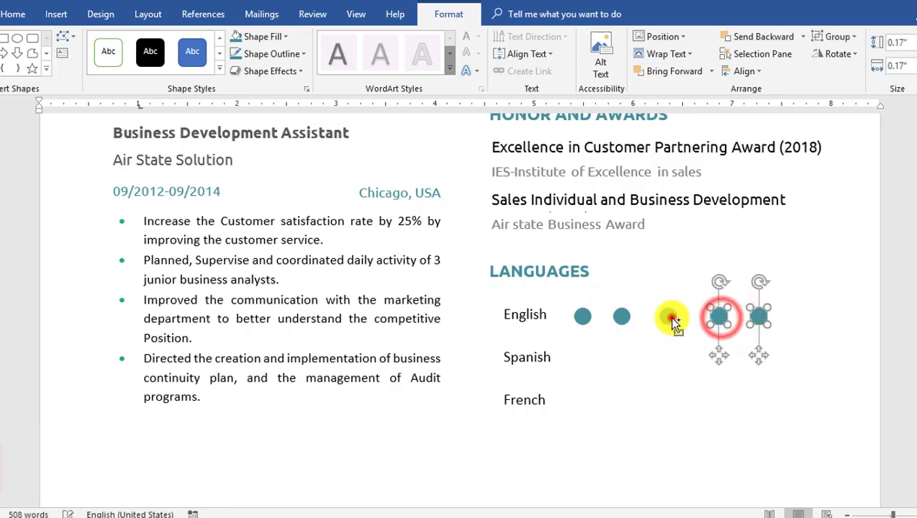
ctrl+click(621, 316)
ctrl+click(583, 317)
click(744, 70)
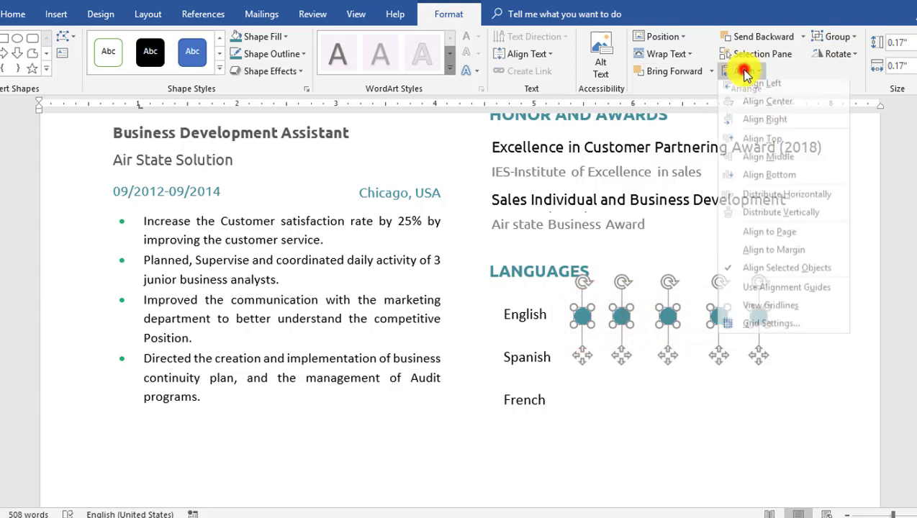
click(764, 206)
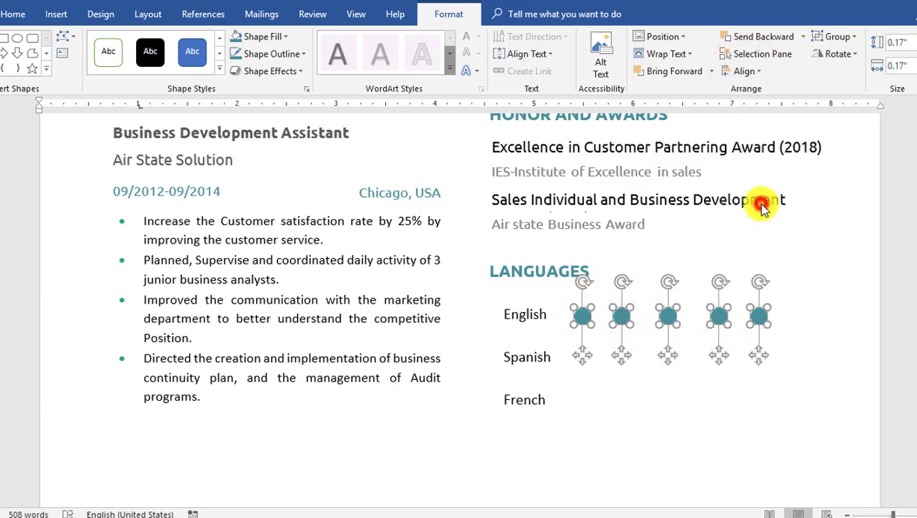
key(ctrl+Right)
key(ctrl+Right)
key(ctrl+Right)
key(ctrl+Right)
key(ctrl+Right)
key(ctrl+Right)
key(ctrl+Right)
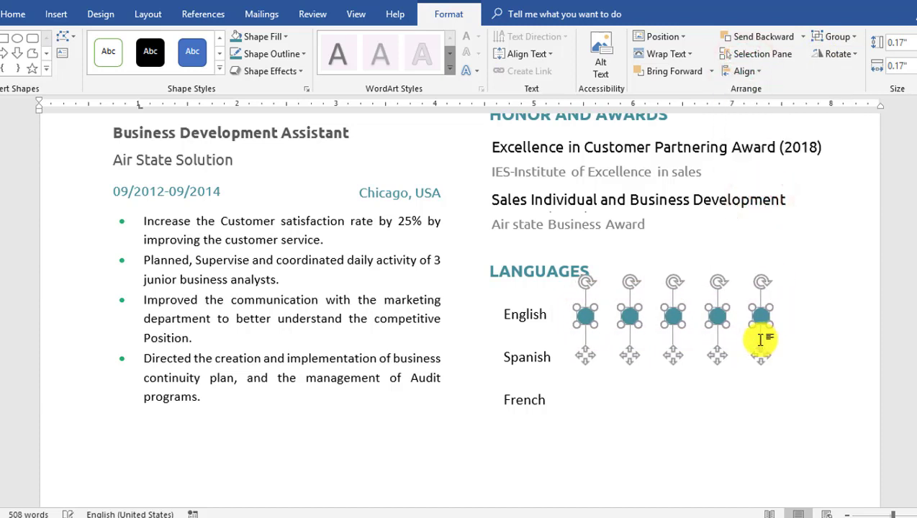
key(ctrl+Right)
key(ctrl+Right)
key(ctrl+Right)
key(ctrl+Right)
key(ctrl+Right)
key(ctrl+Right)
key(ctrl+Right)
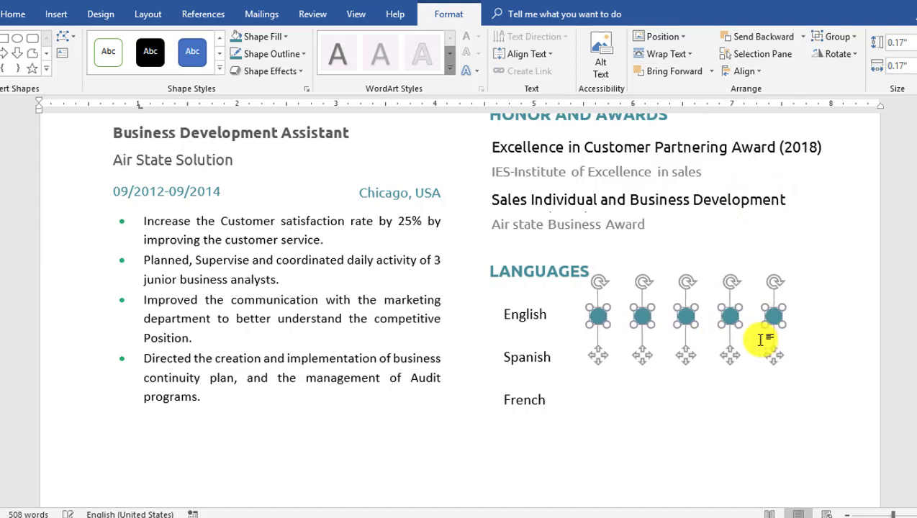
key(ctrl+Right)
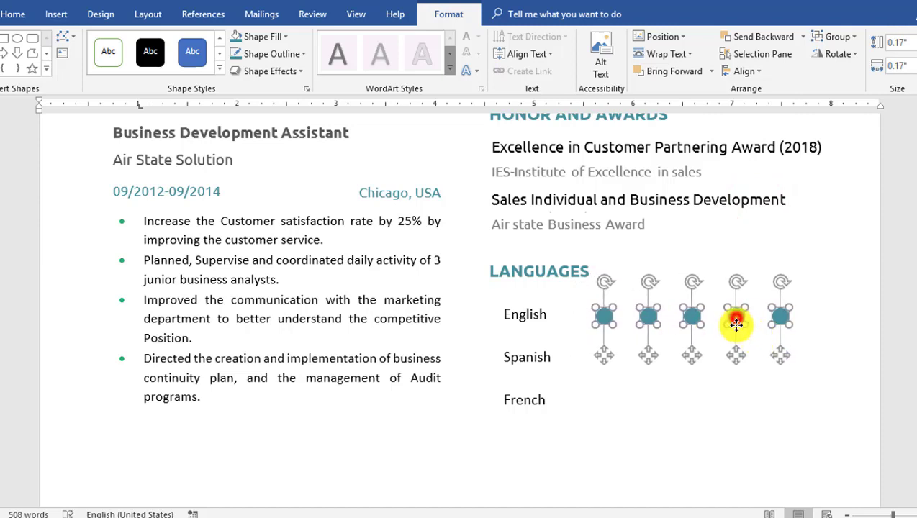
- Copy the English five-dot row down beside Spanish and French
drag(736, 323, 760, 403)
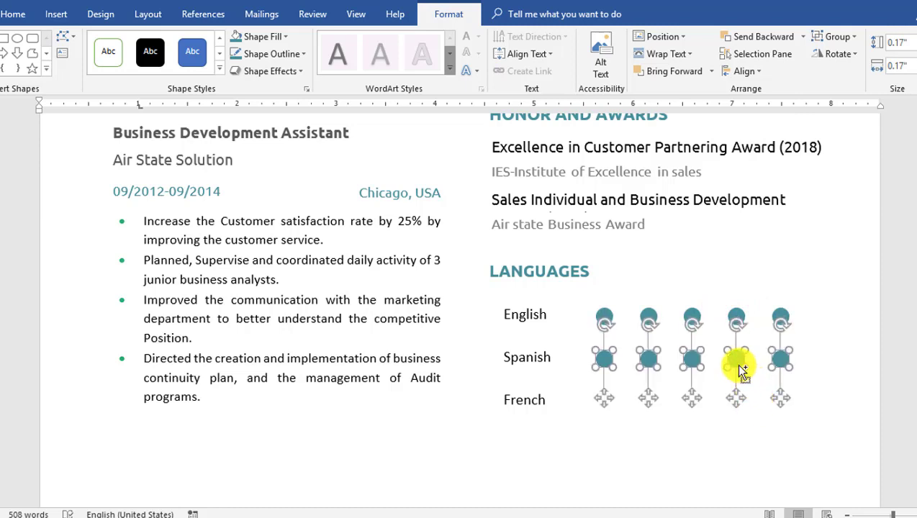
click(736, 362)
click(734, 398)
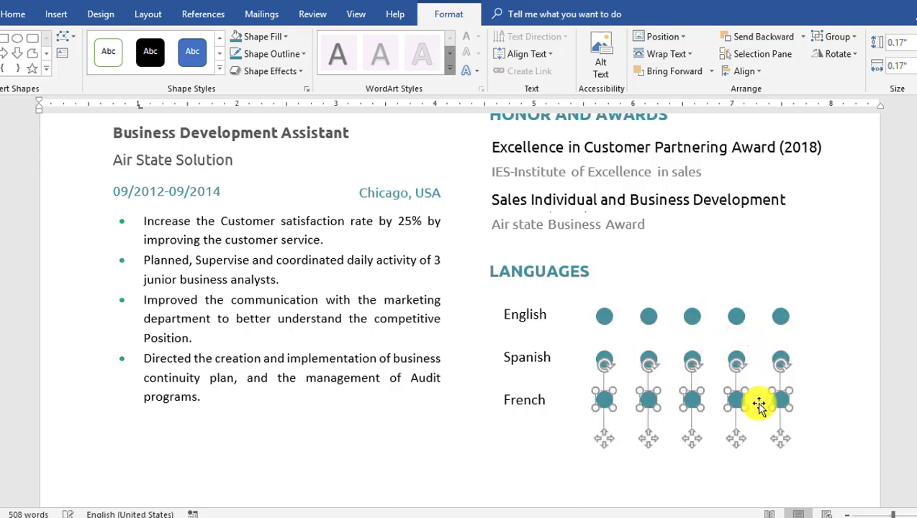
click(781, 401)
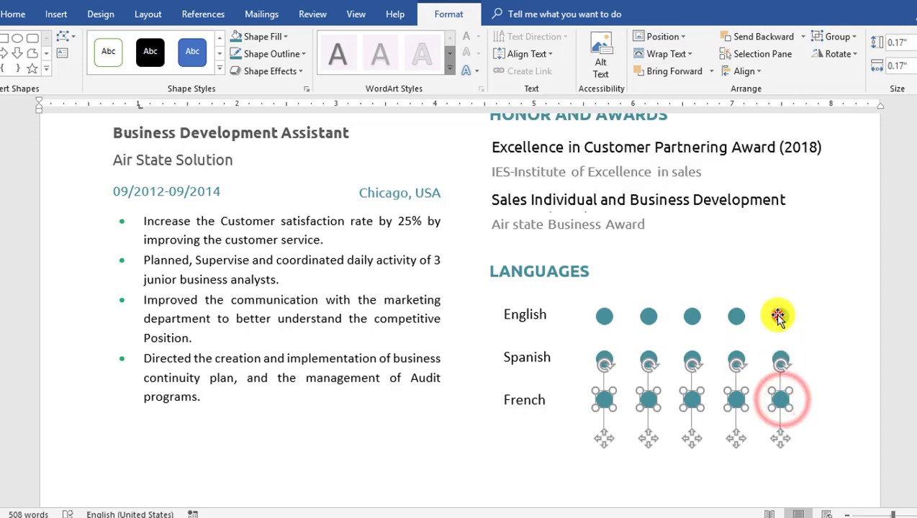
- Remove the fourth Spanish dot's fill and the fifth Spanish dot's outline
click(780, 316)
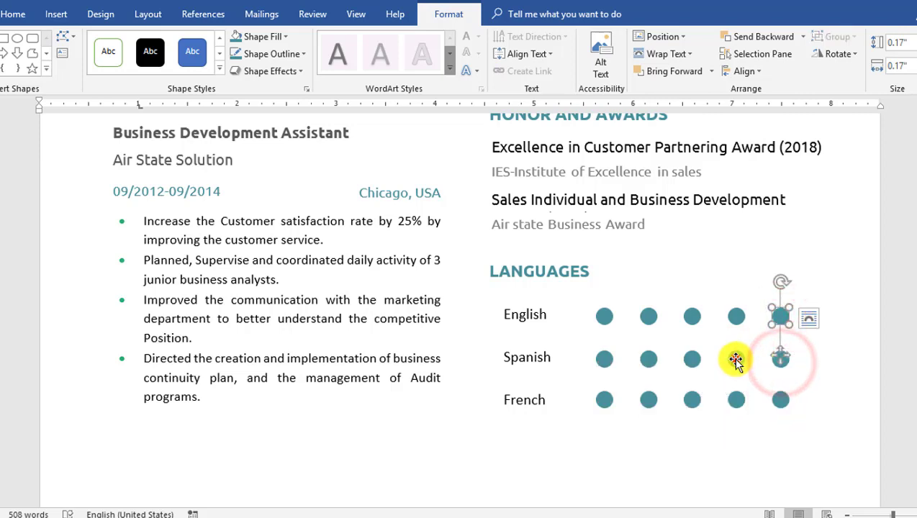
click(735, 361)
click(285, 34)
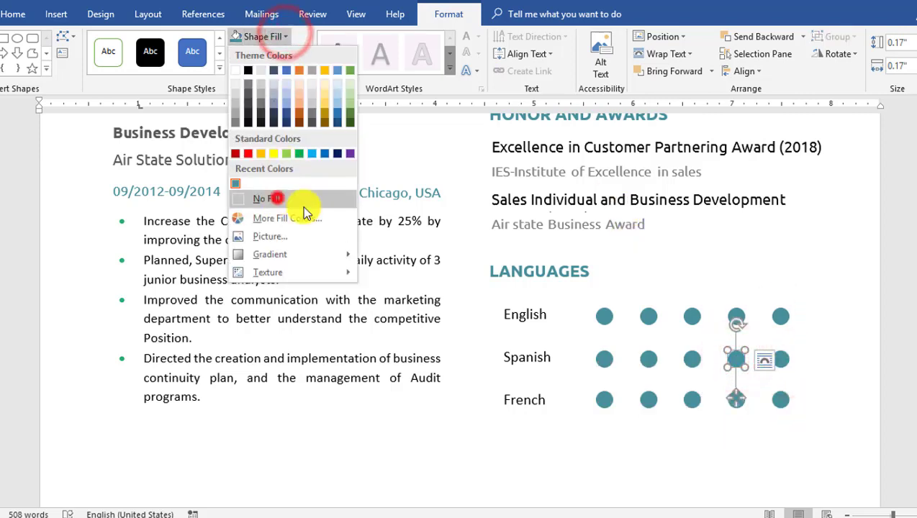
click(276, 199)
click(781, 359)
click(269, 54)
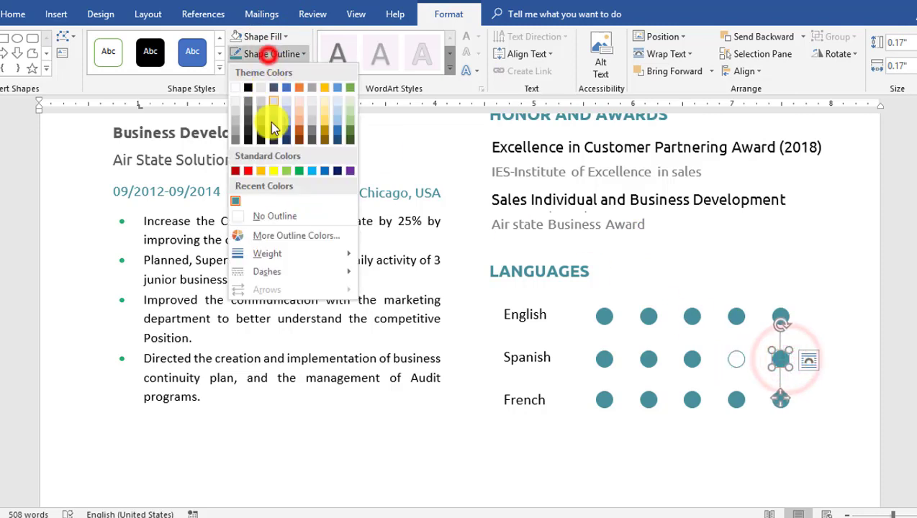
click(271, 216)
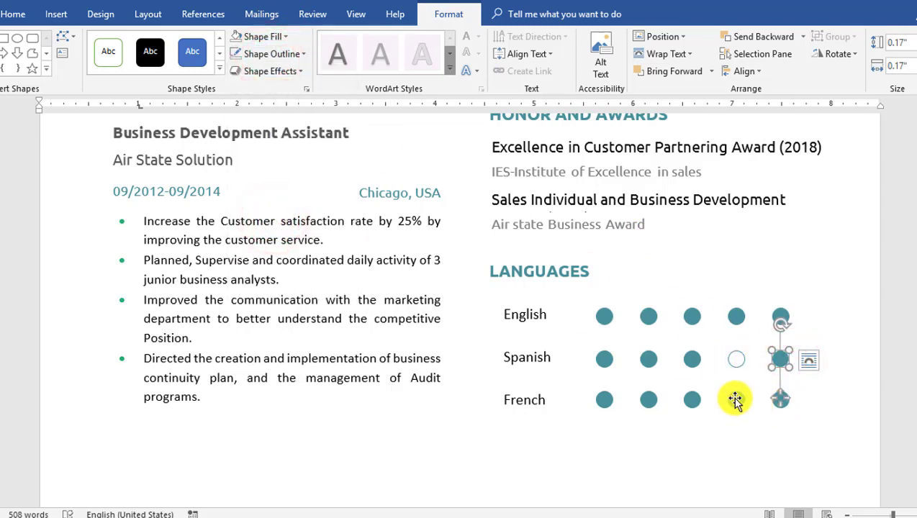
- Empty the last three French dots and strip the fifth Spanish dot's outline and fill
click(735, 400)
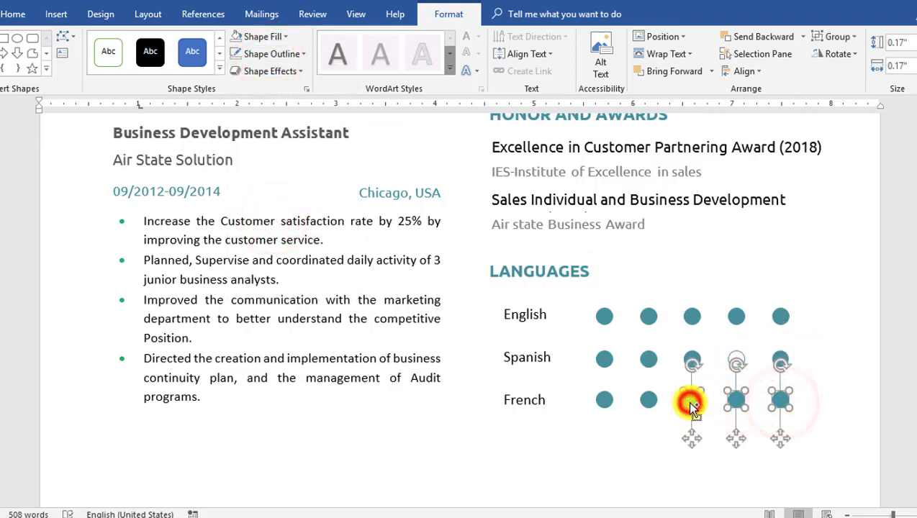
click(272, 37)
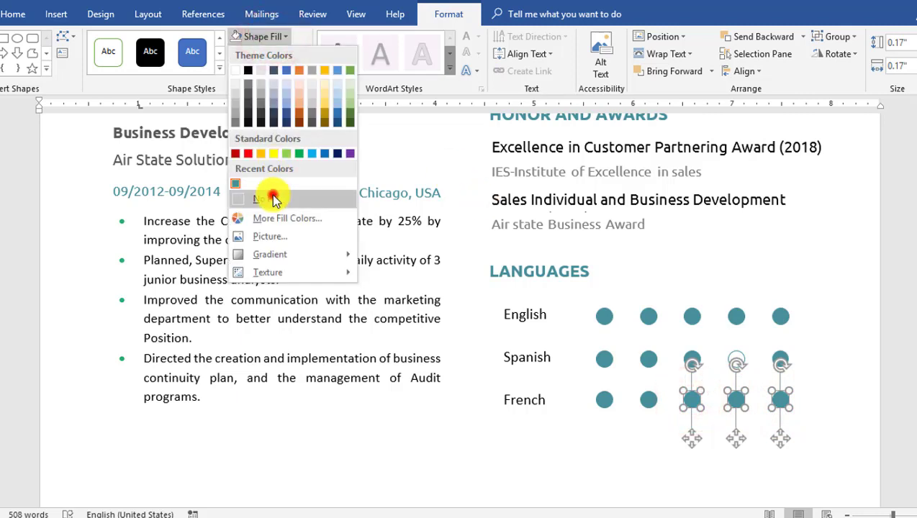
click(274, 198)
click(782, 356)
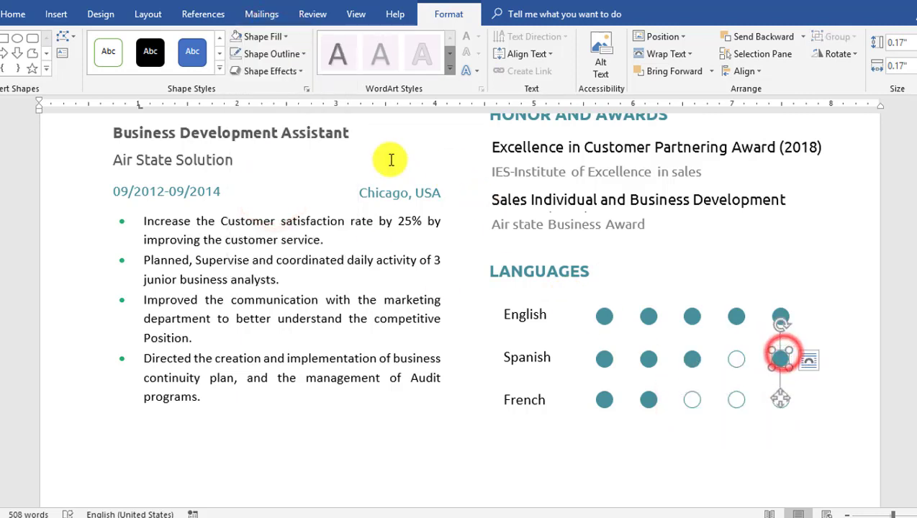
click(258, 55)
click(263, 213)
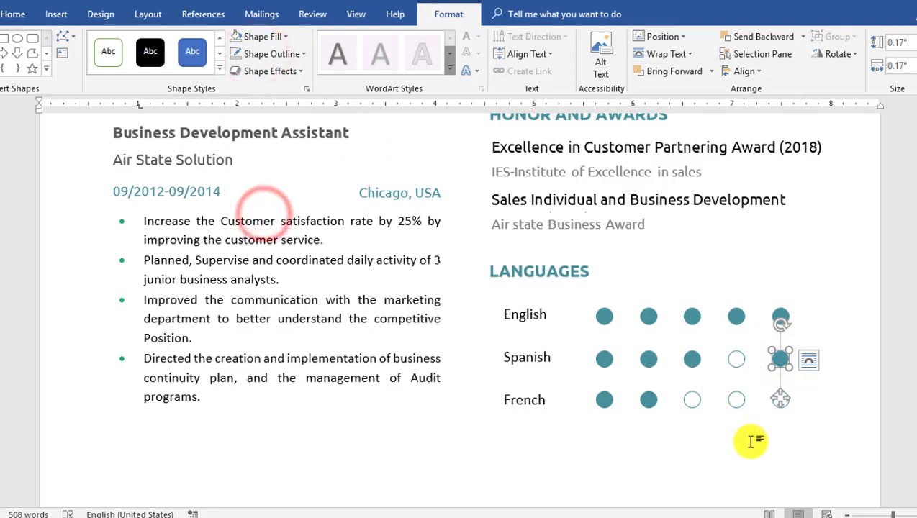
click(268, 39)
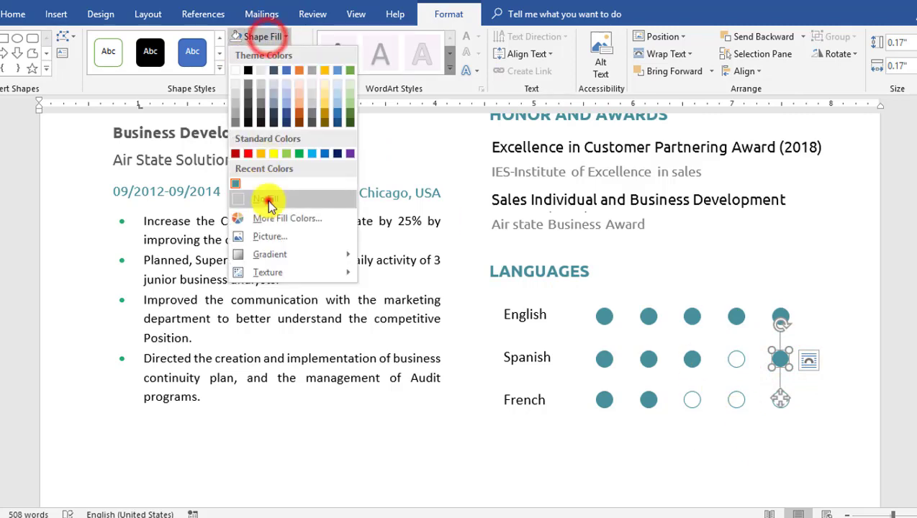
click(266, 199)
click(717, 473)
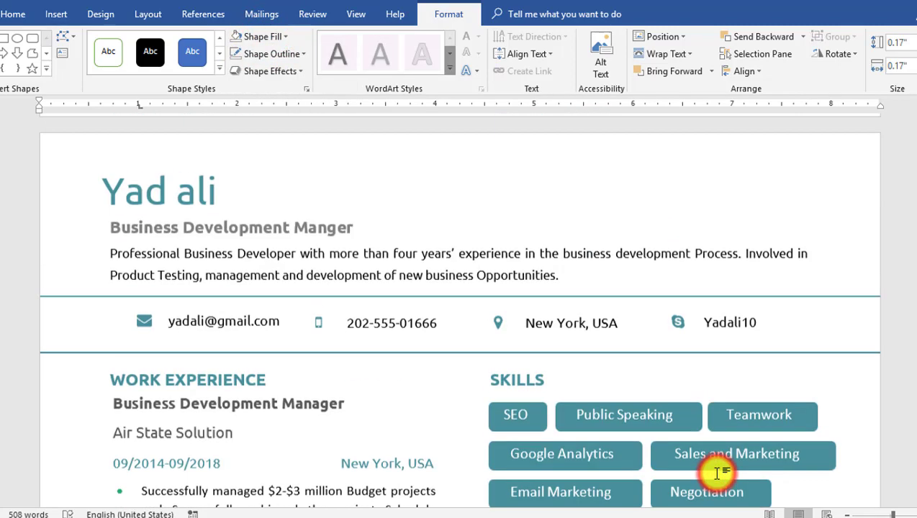
- Make the fifth Spanish dot hollow with no fill and a teal outline
scroll(702, 341, down, 10)
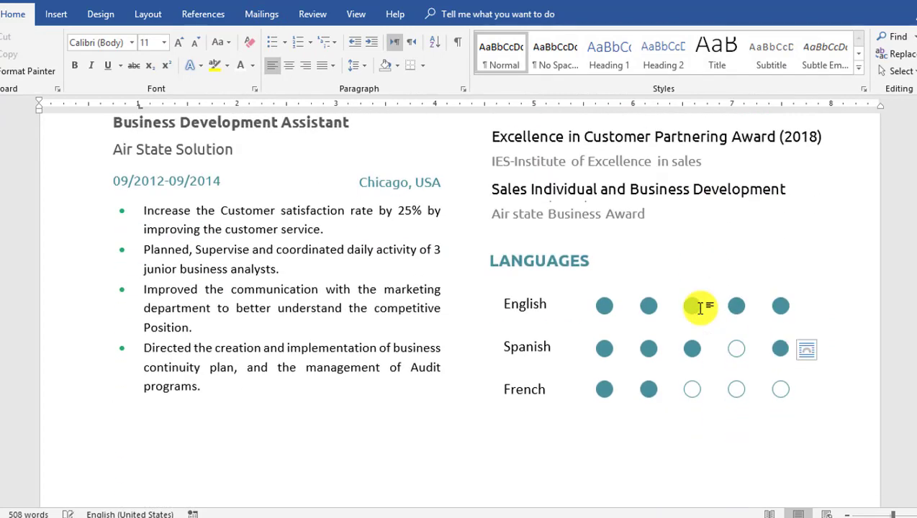
click(780, 349)
click(733, 305)
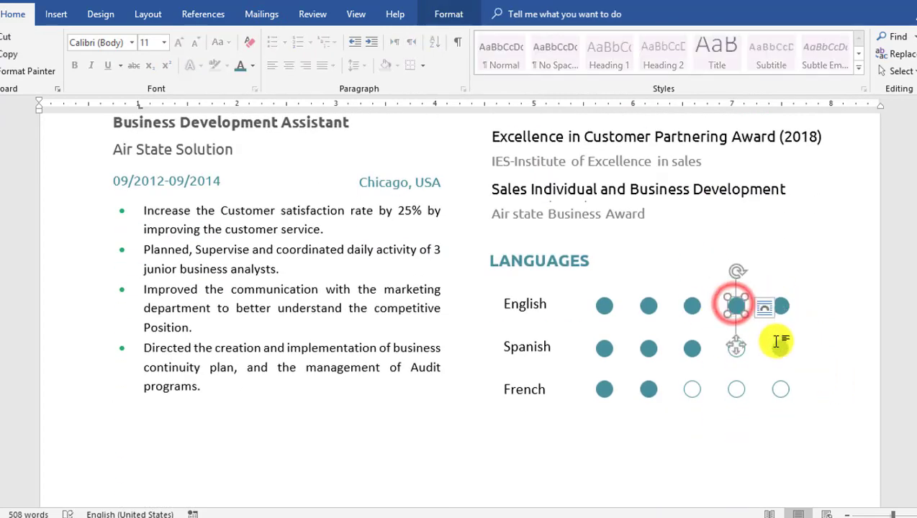
click(781, 347)
click(440, 15)
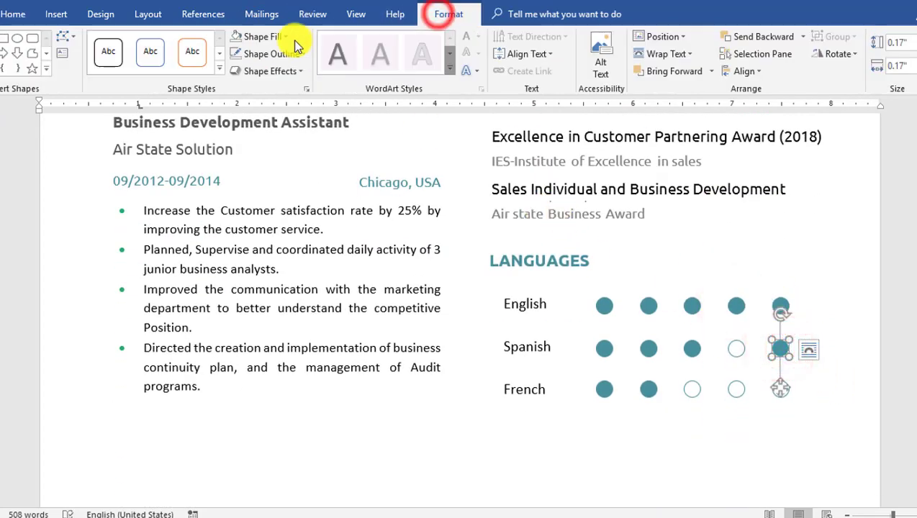
click(280, 37)
click(266, 198)
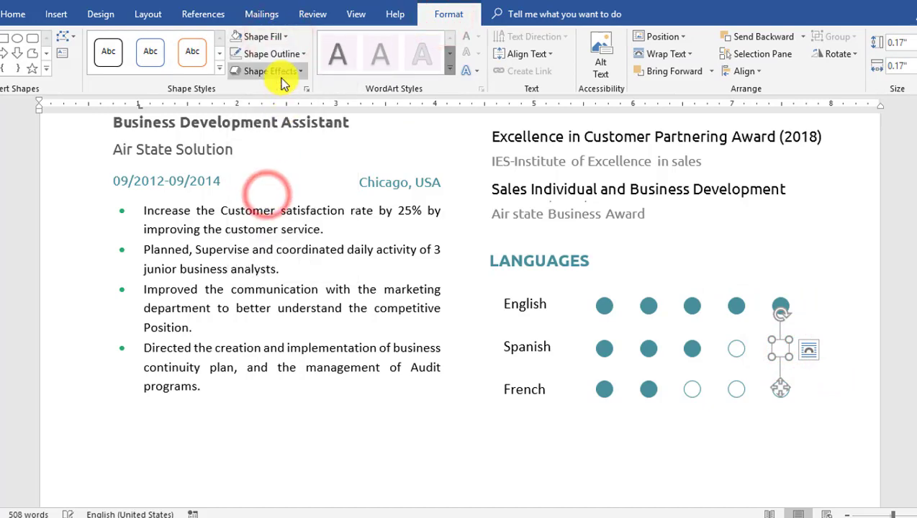
click(281, 53)
click(236, 201)
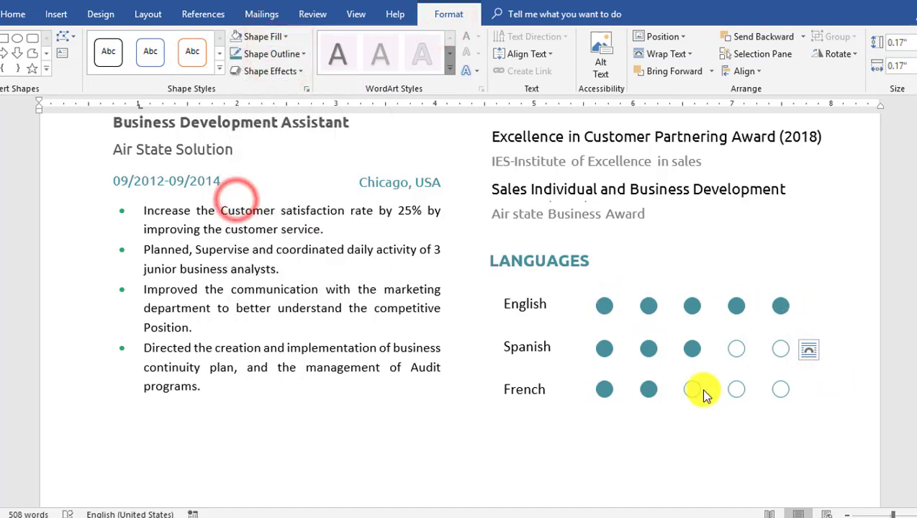
scroll(756, 417, up, 15)
click(760, 377)
scroll(761, 377, down, 3)
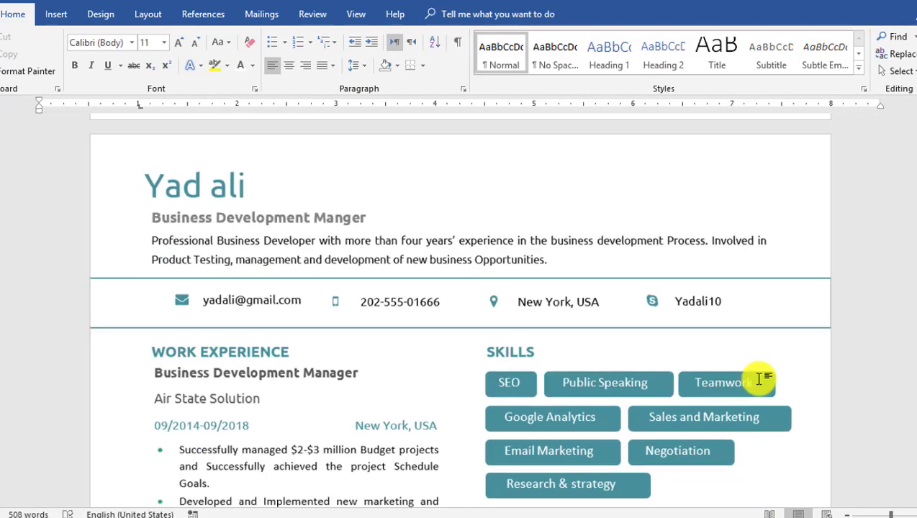
scroll(760, 377, down, 6)
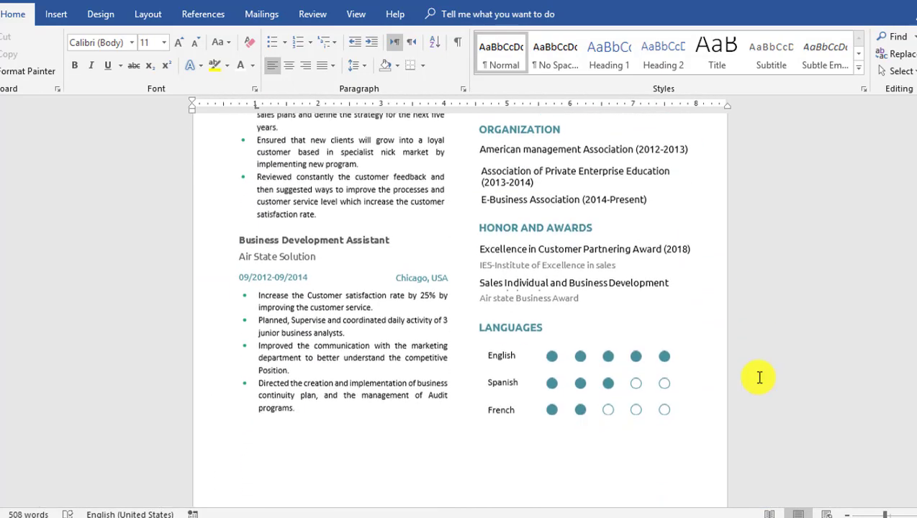
scroll(760, 378, up, 6)
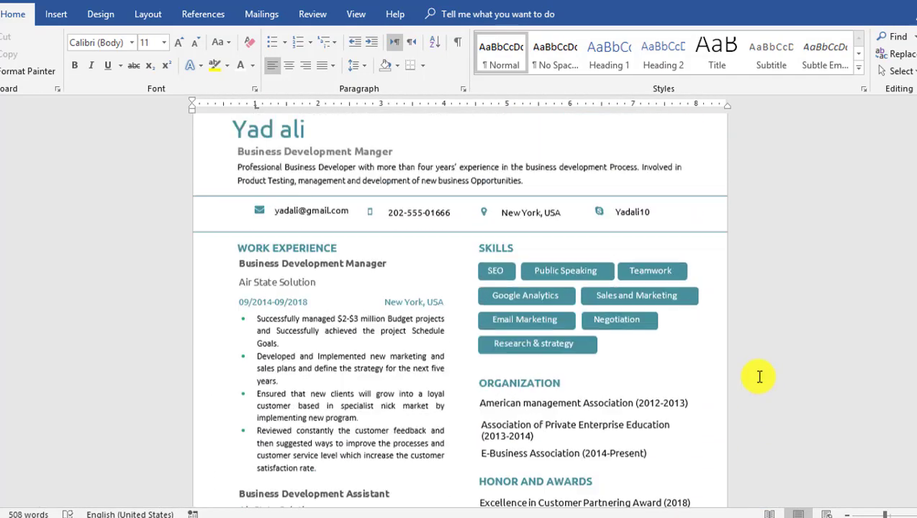